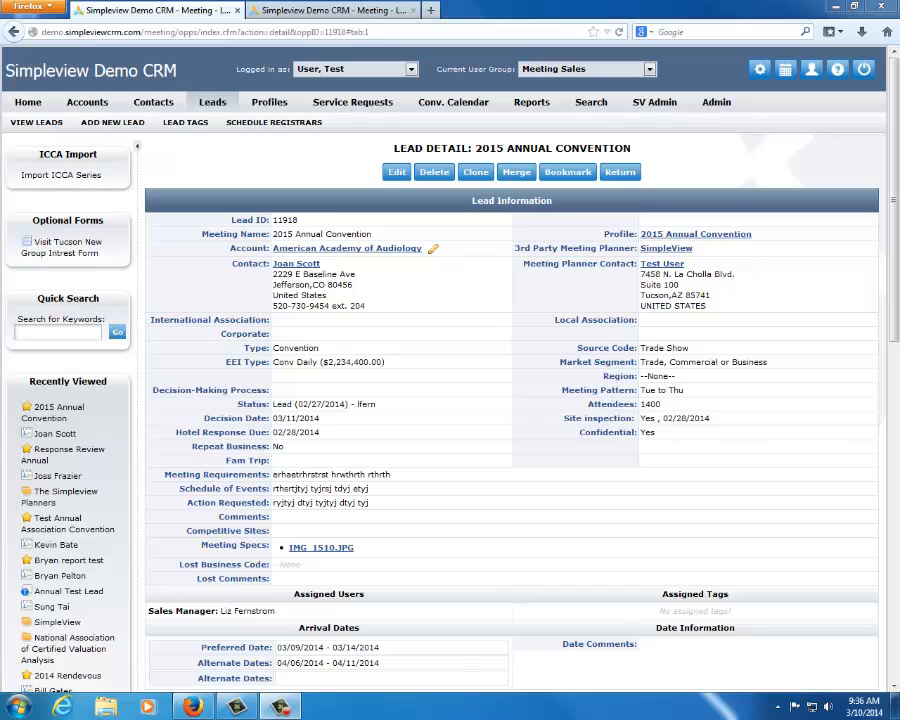
# Open the 2015 Annual Convention lead for editing and go to its Hotel/Facility Information section.
pyautogui.click(396, 173)
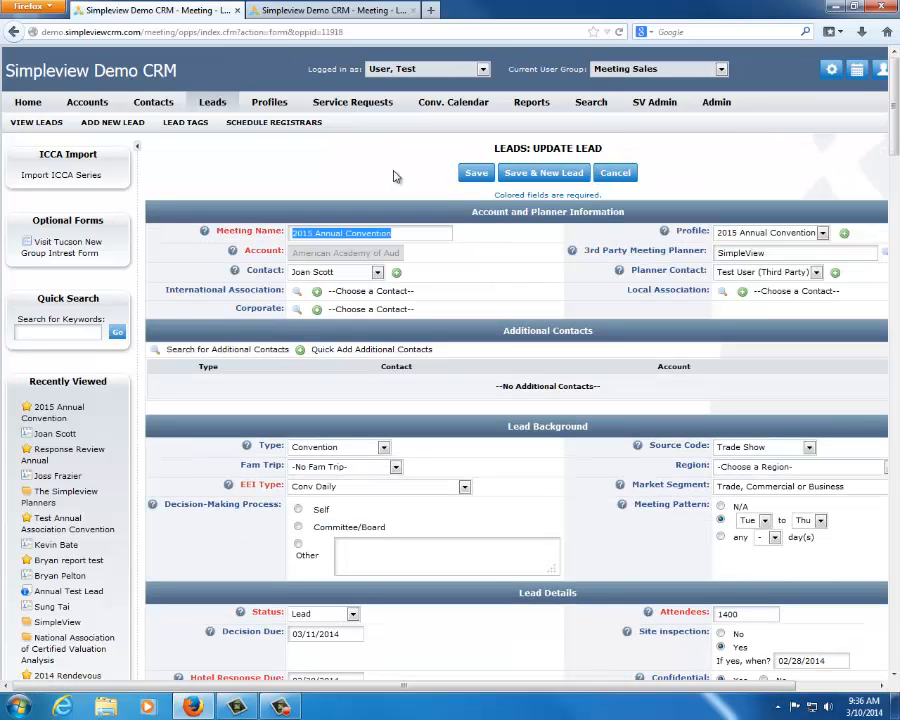
pyautogui.scroll(-3, 394, 176)
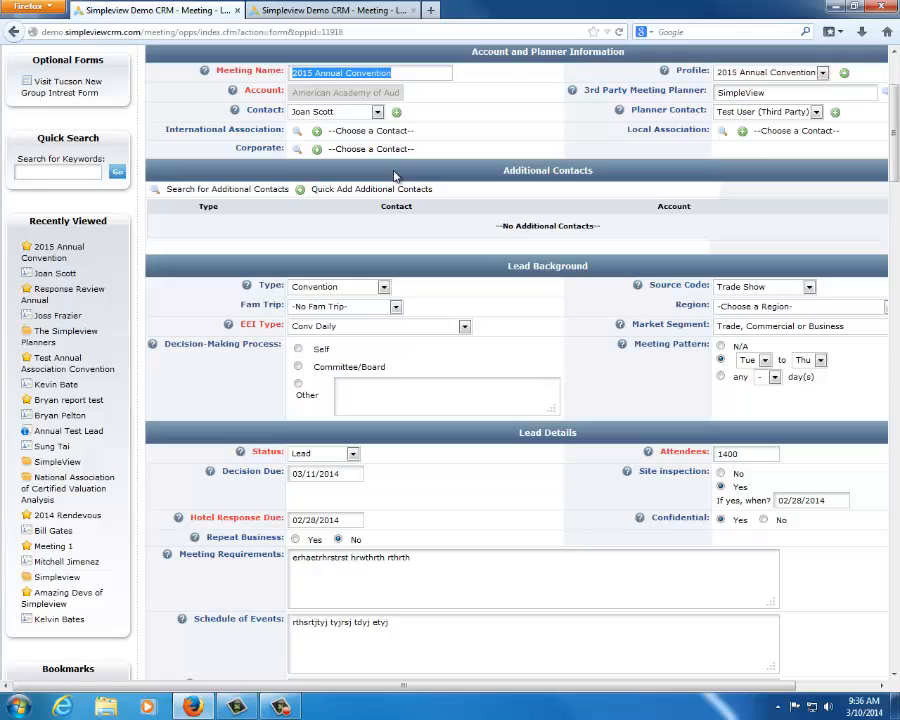
pyautogui.scroll(-8, 394, 176)
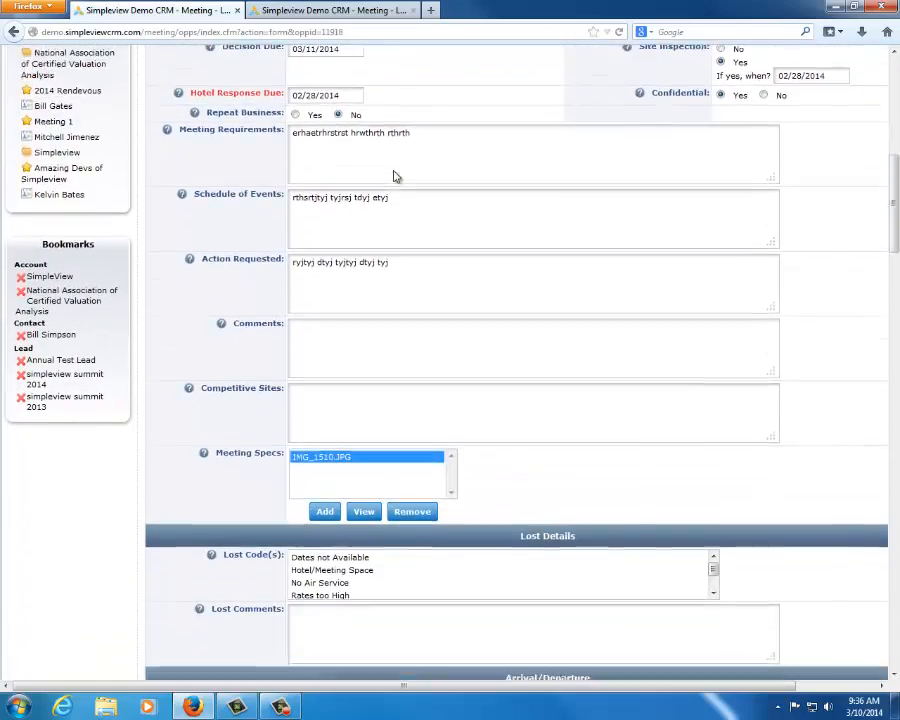
pyautogui.scroll(-12, 394, 176)
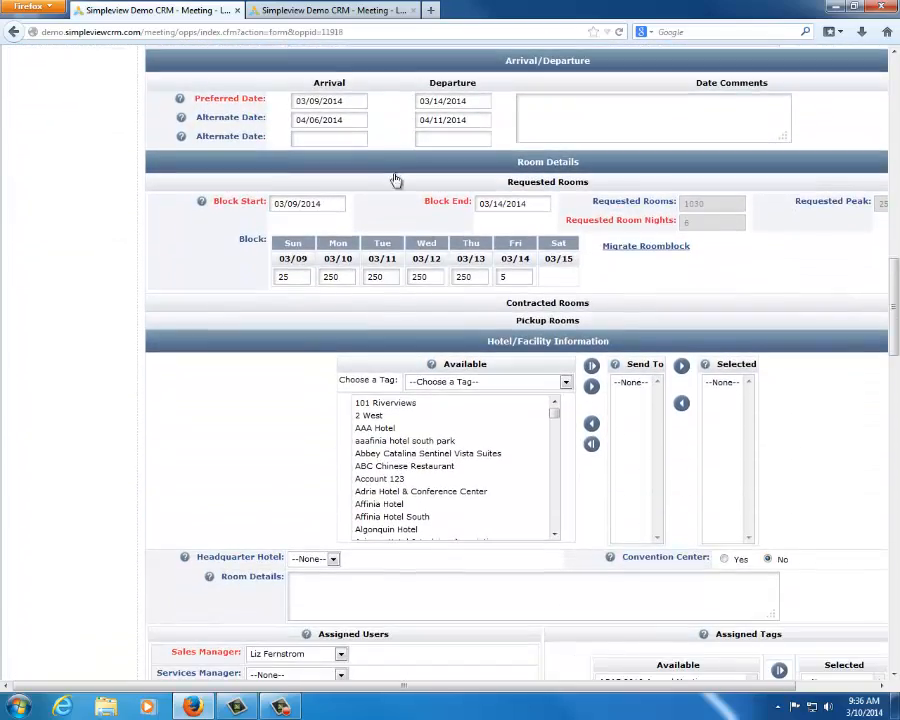
pyautogui.moveTo(480, 341); pyautogui.dragTo(614, 342)
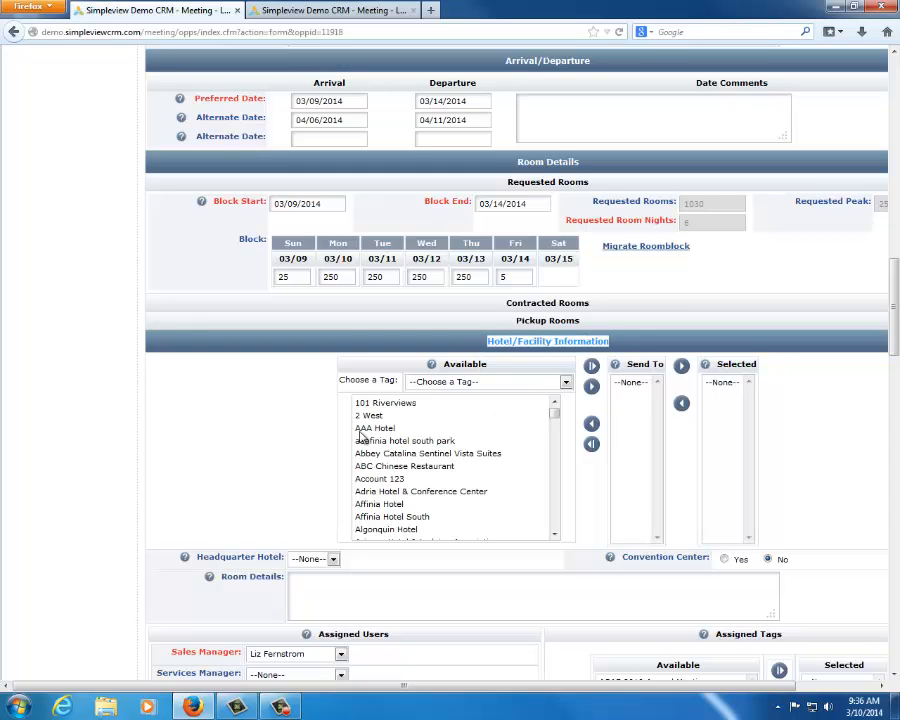
pyautogui.click(180, 405)
pyautogui.scroll(-2, 320, 370)
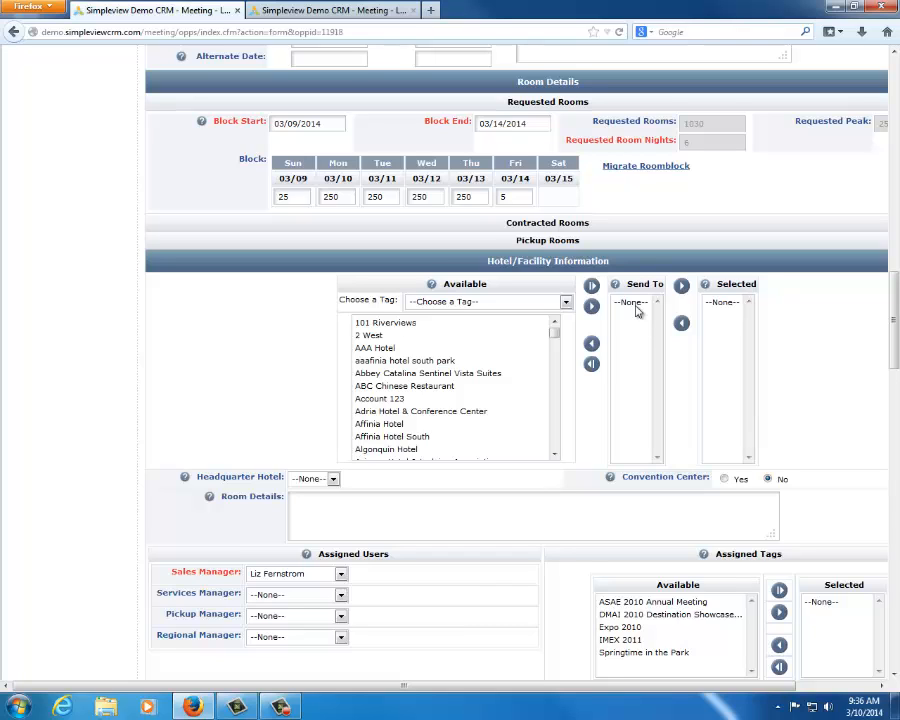
# View the tag options for available hotels, open the Run Search filter builder, and close it without defining filters.
pyautogui.click(513, 305)
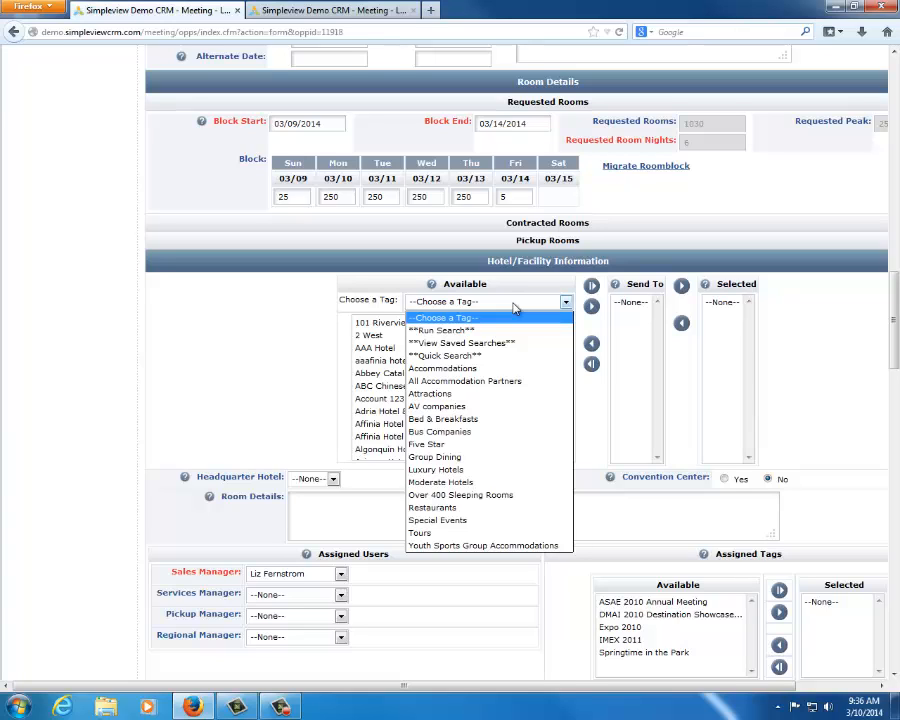
pyautogui.click(297, 357)
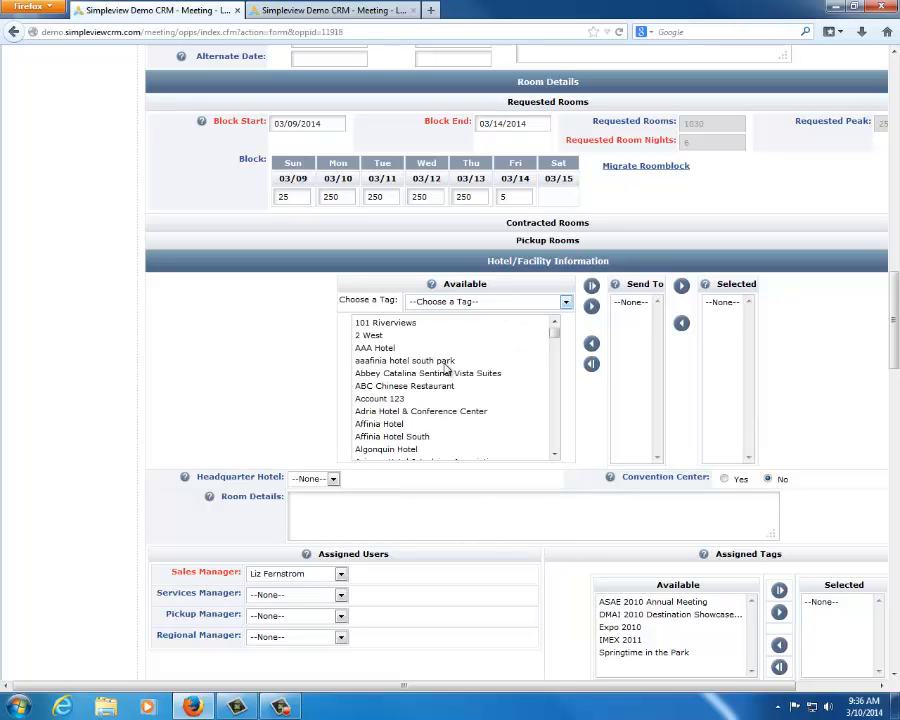
pyautogui.click(470, 303)
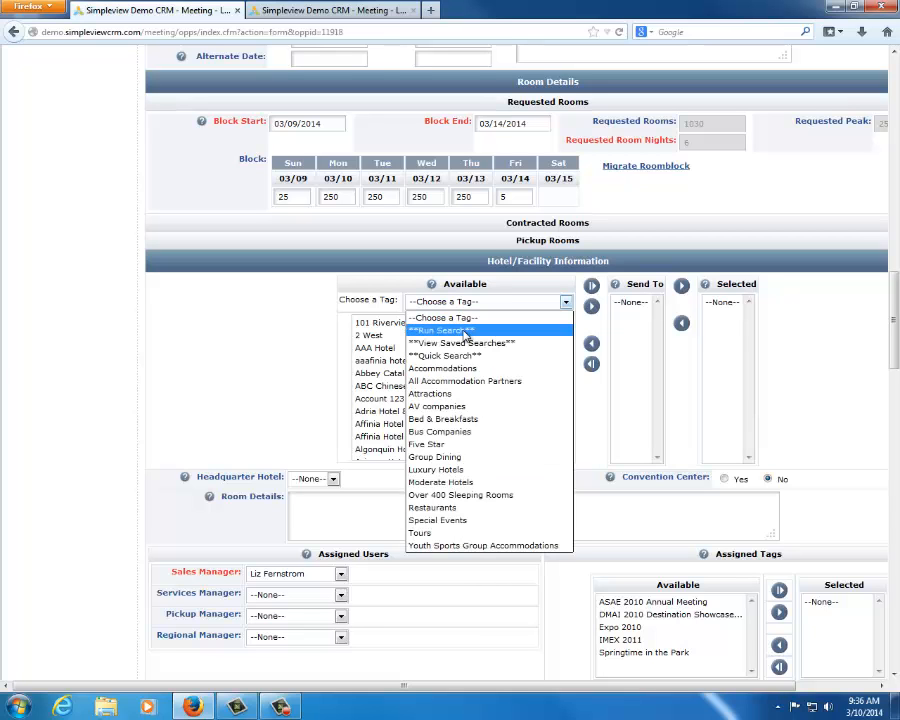
pyautogui.click(463, 331)
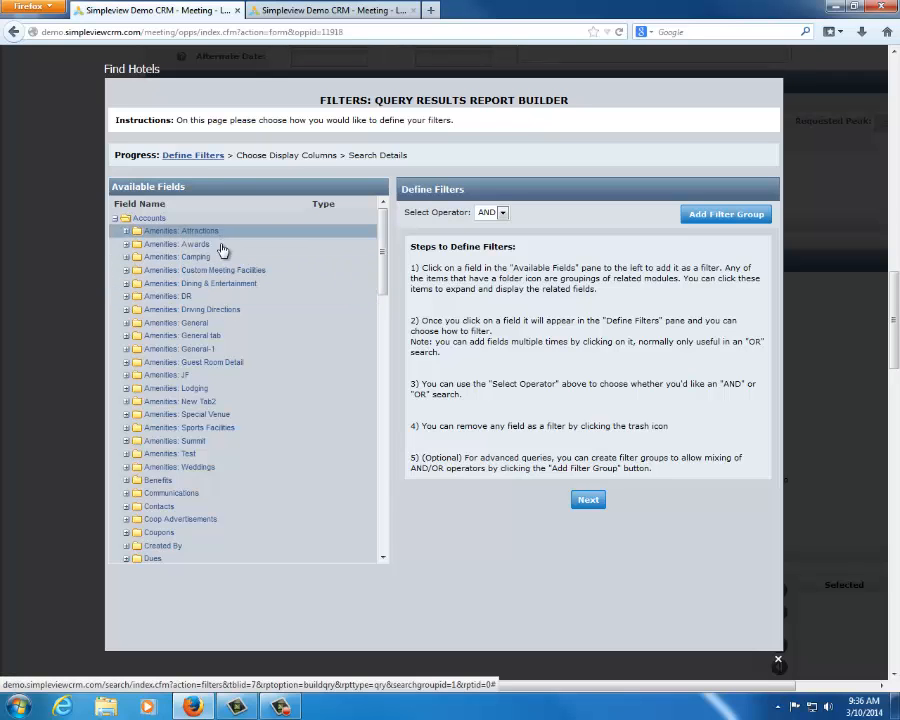
pyautogui.click(779, 663)
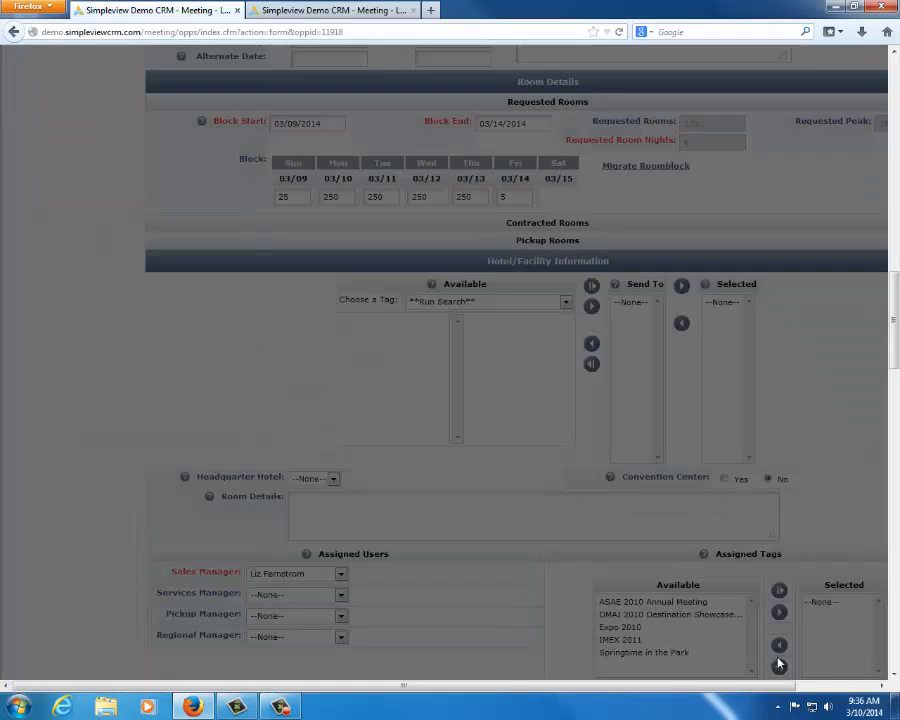
# View the list of saved hotel searches from the available hotels' tag options, then close it.
pyautogui.click(514, 304)
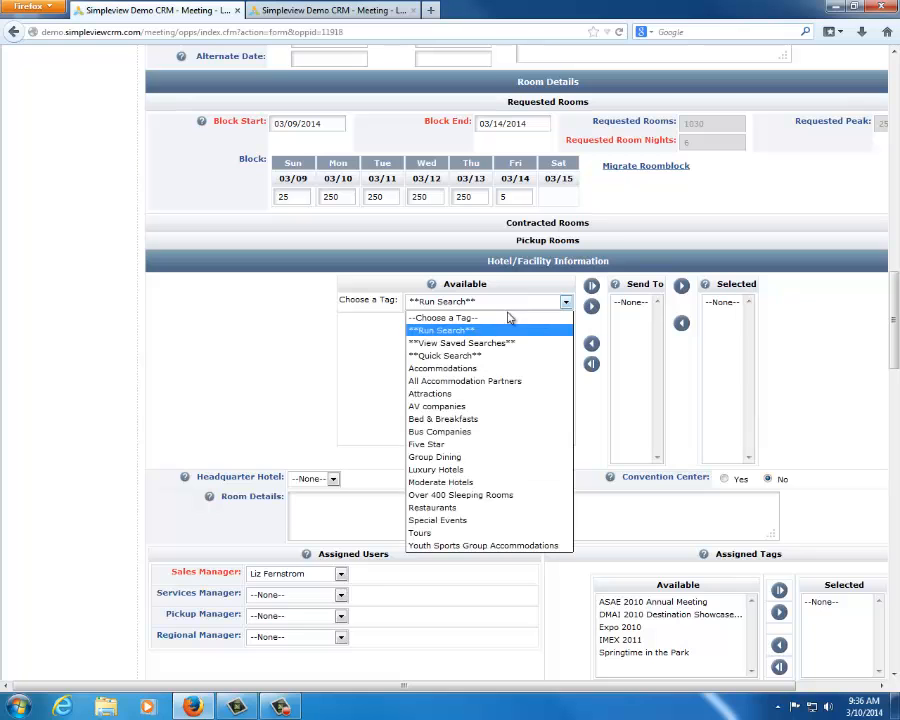
pyautogui.click(494, 343)
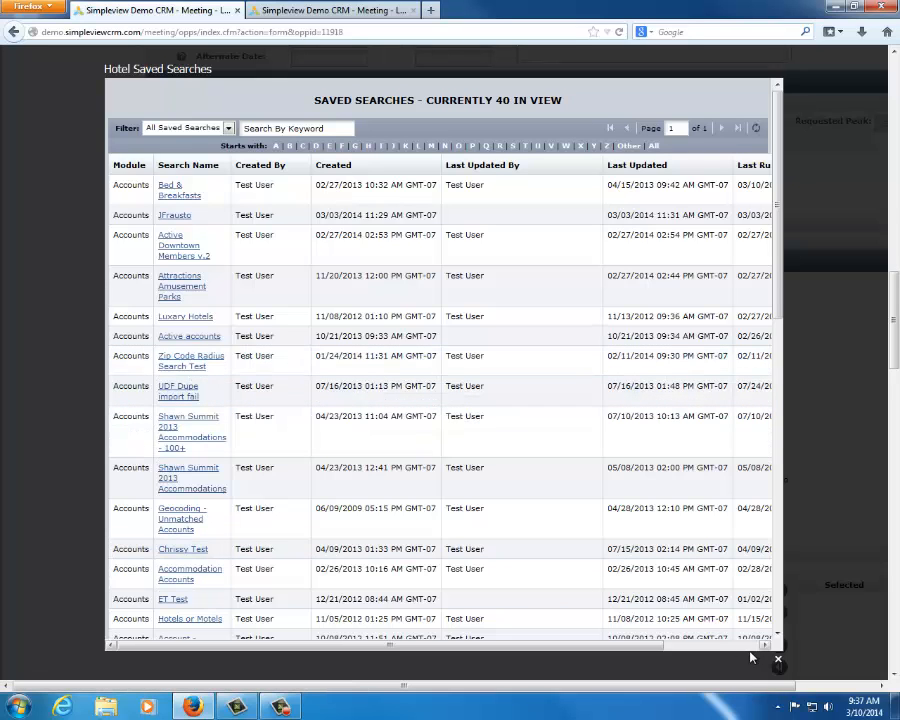
pyautogui.click(779, 663)
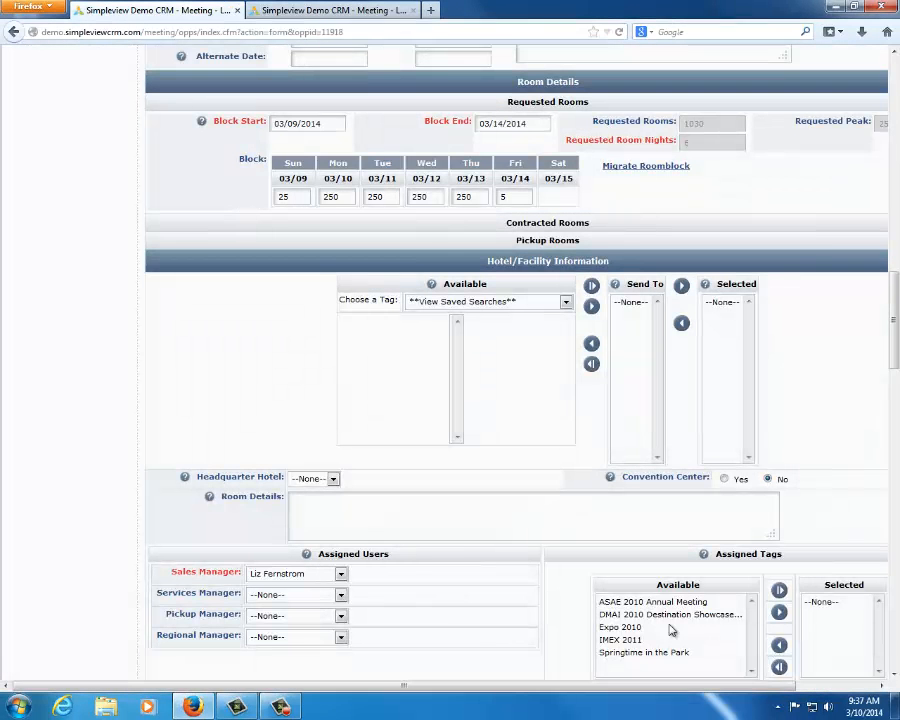
# Find hotels with a Quick Search for "simple" and add Simpleview Dues test to the Send To list.
pyautogui.click(525, 301)
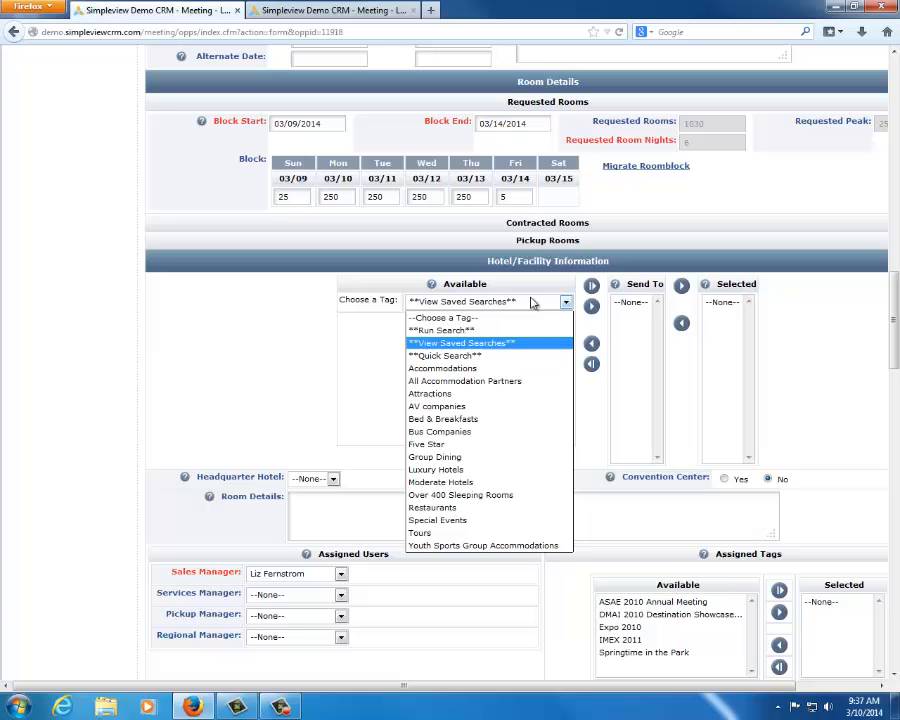
pyautogui.click(493, 356)
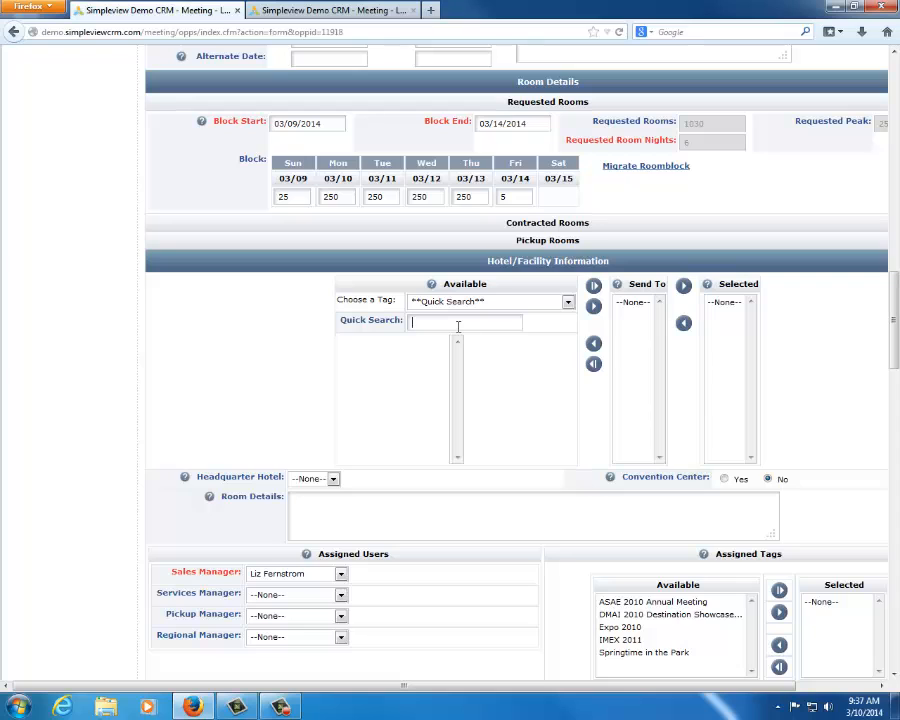
pyautogui.write('simple')
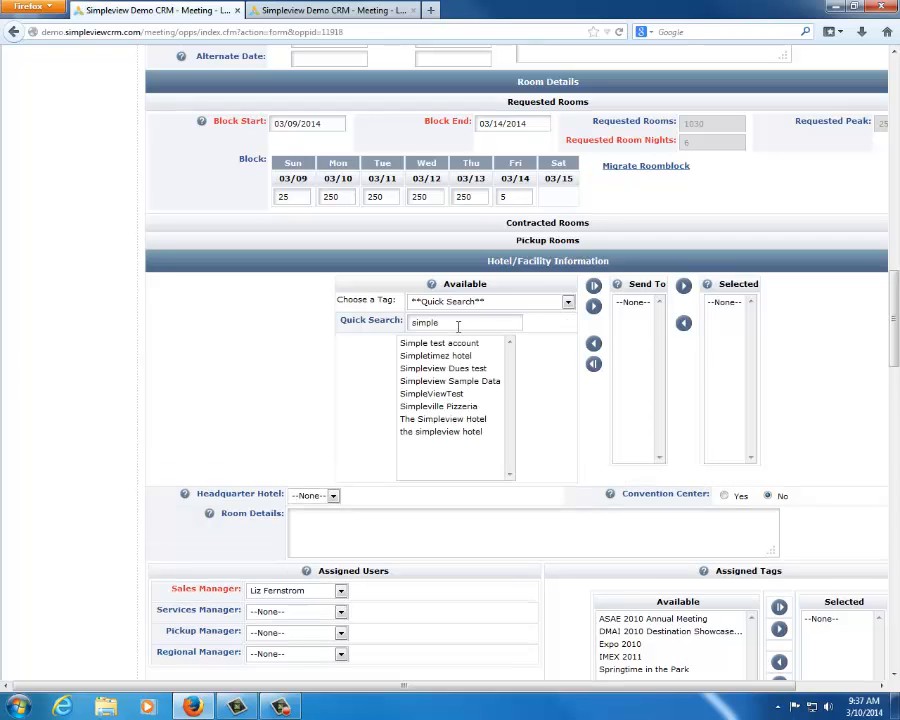
pyautogui.click(450, 369)
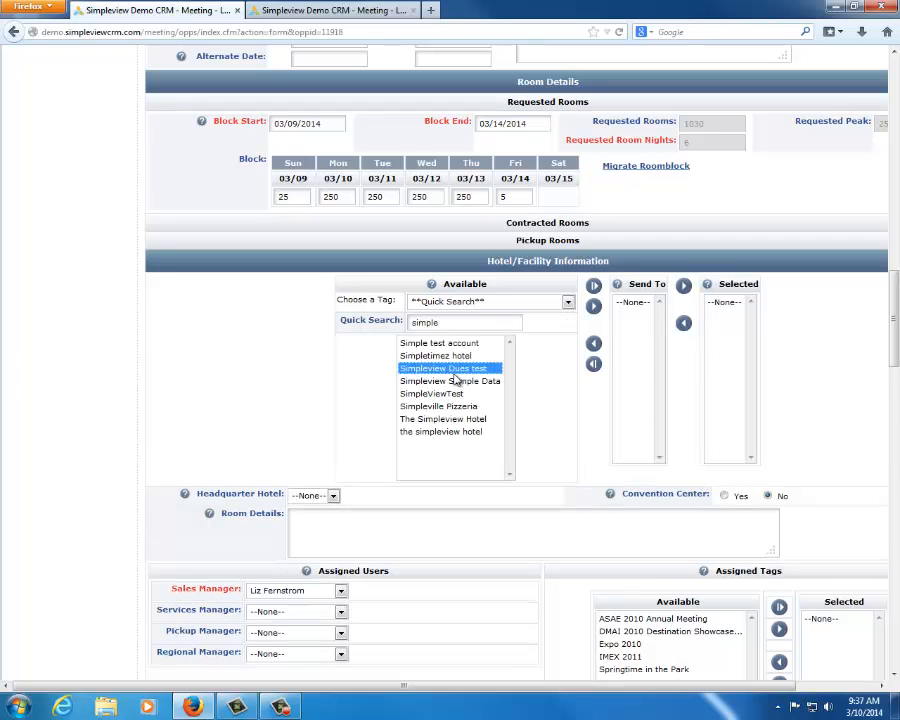
pyautogui.click(594, 306)
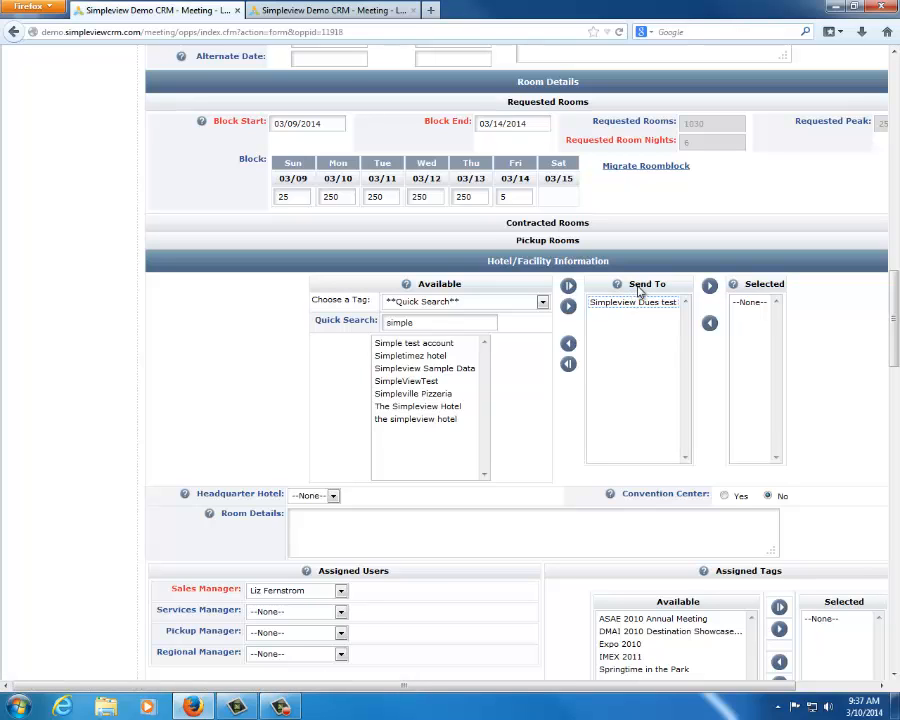
# Filter the available hotels by the All Accommodation Partners tag.
pyautogui.click(520, 301)
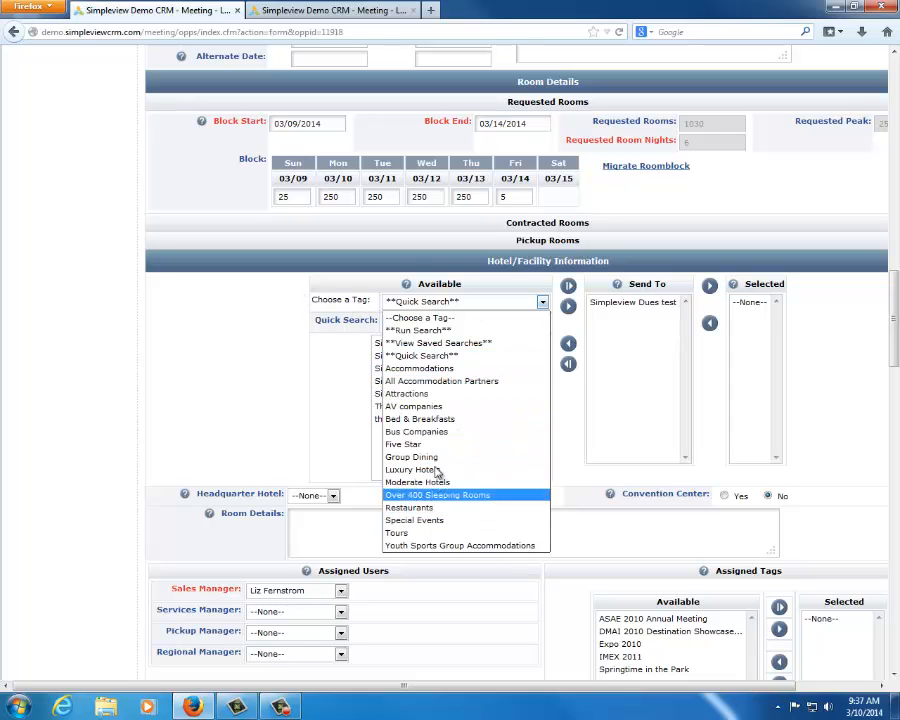
pyautogui.click(420, 381)
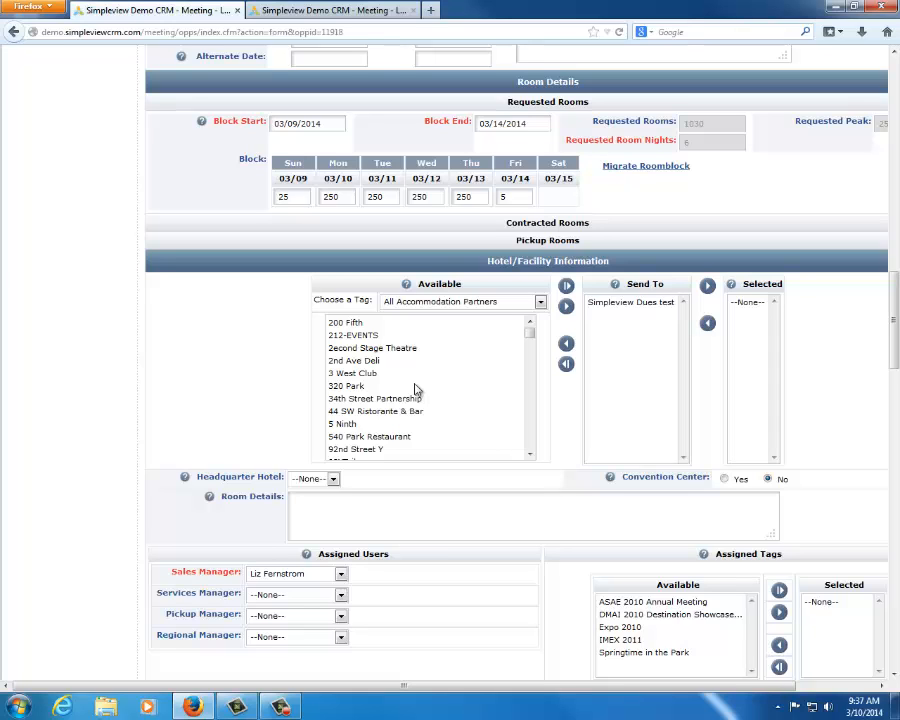
pyautogui.click(470, 303)
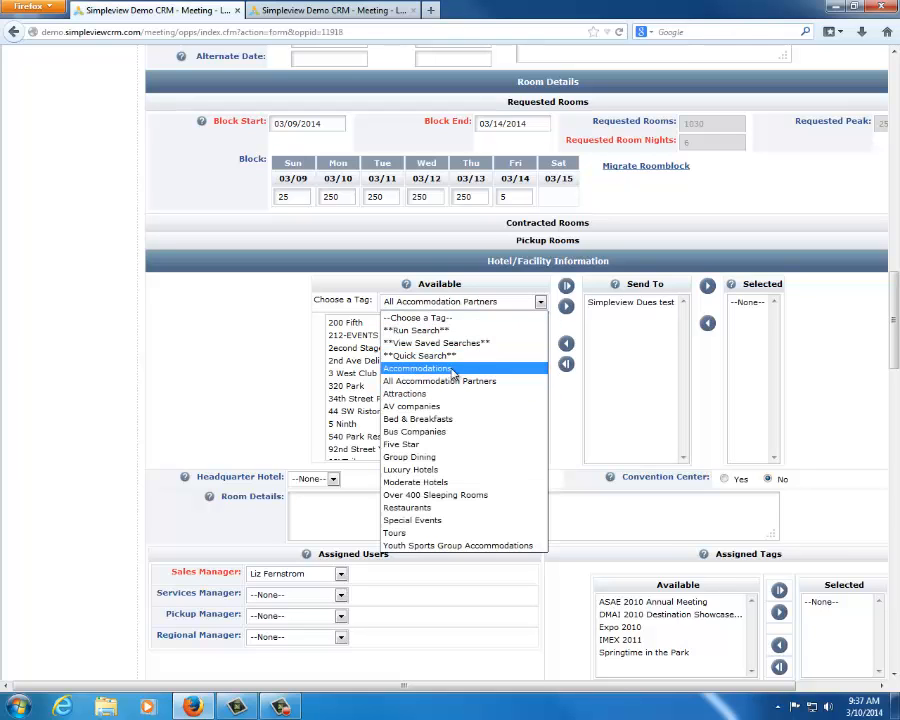
pyautogui.click(355, 352)
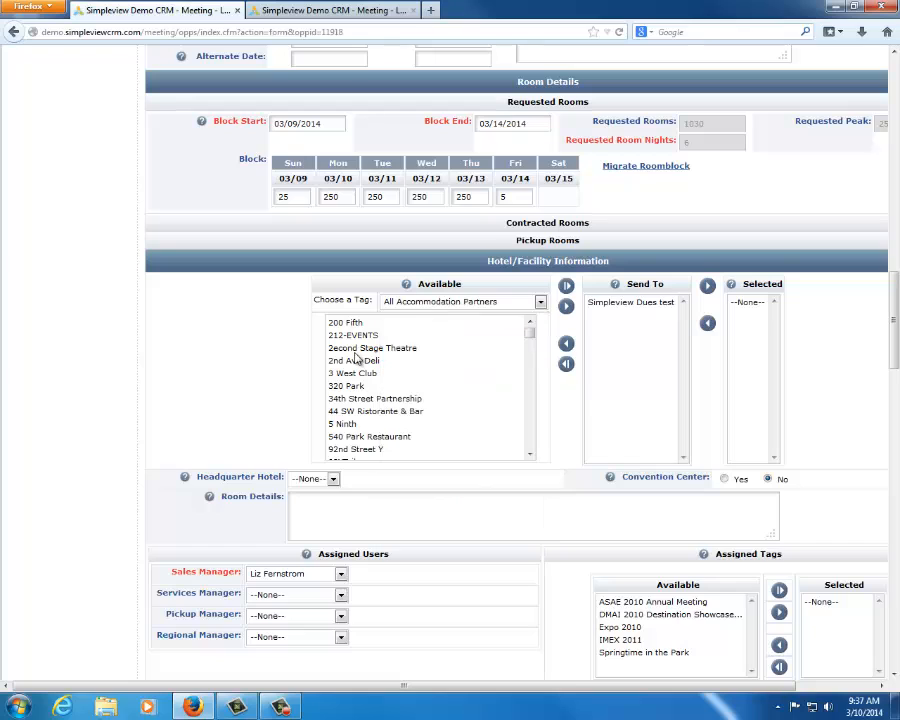
# Filter the available hotels by the Accommodations tag and add Algonquin Hotel to the Send To list.
pyautogui.click(436, 306)
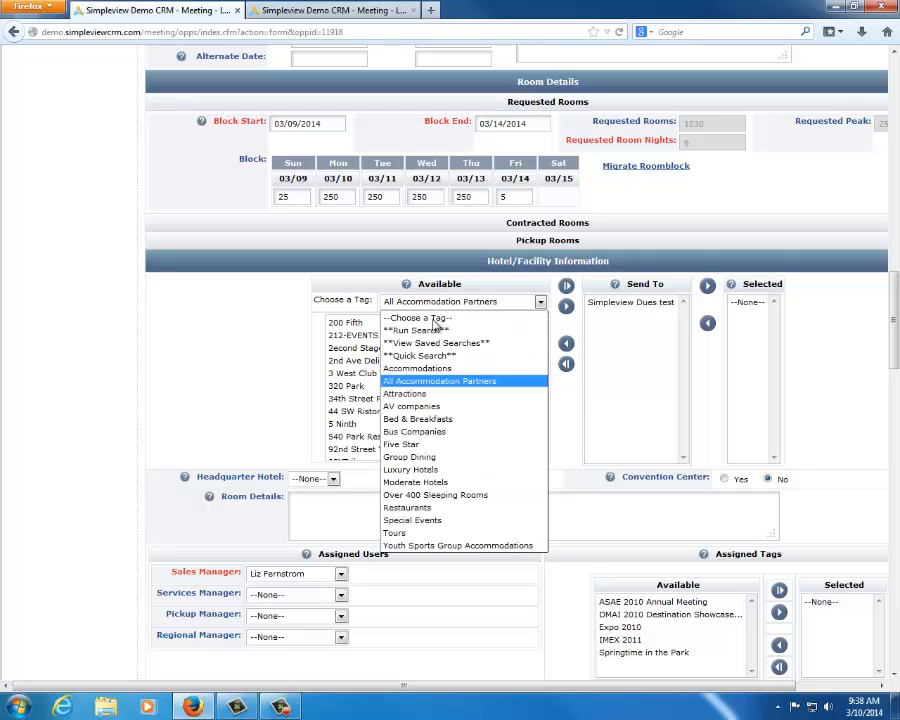
pyautogui.click(428, 368)
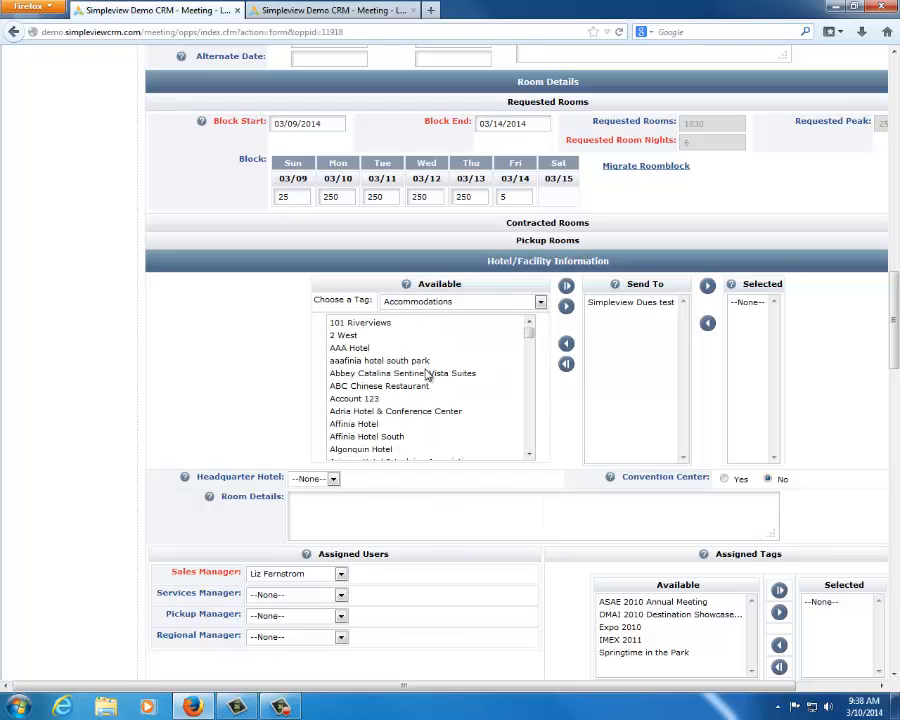
pyautogui.click(416, 449)
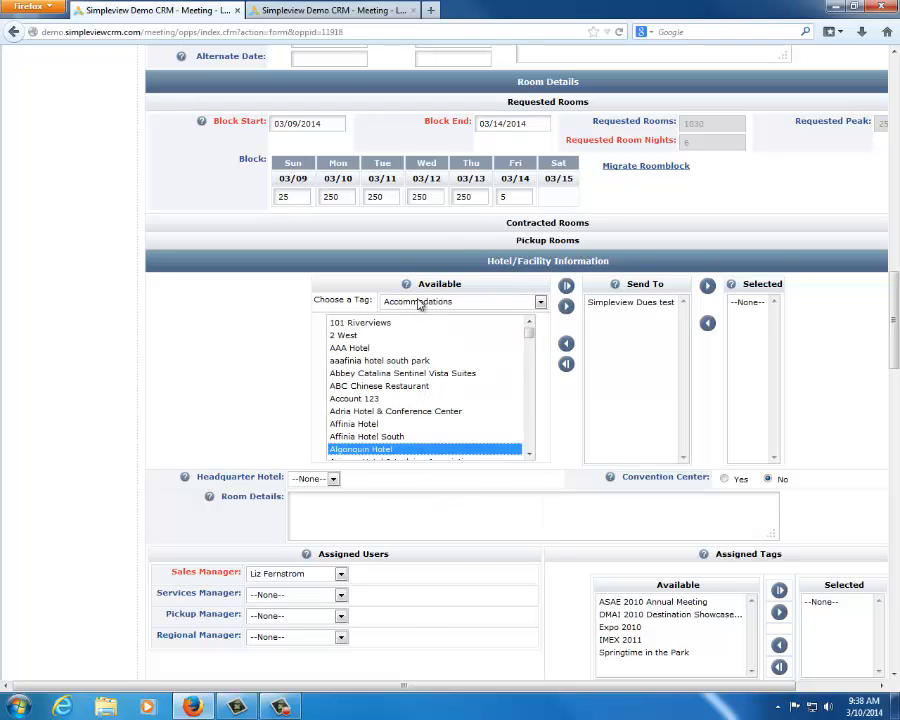
pyautogui.click(566, 308)
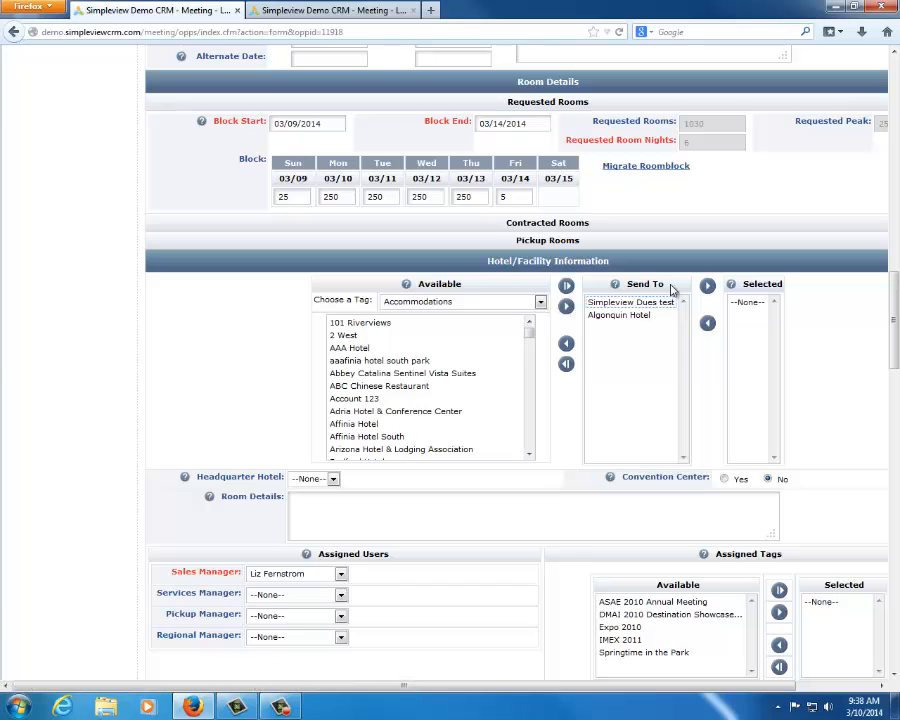
pyautogui.moveTo(668, 287); pyautogui.dragTo(627, 289)
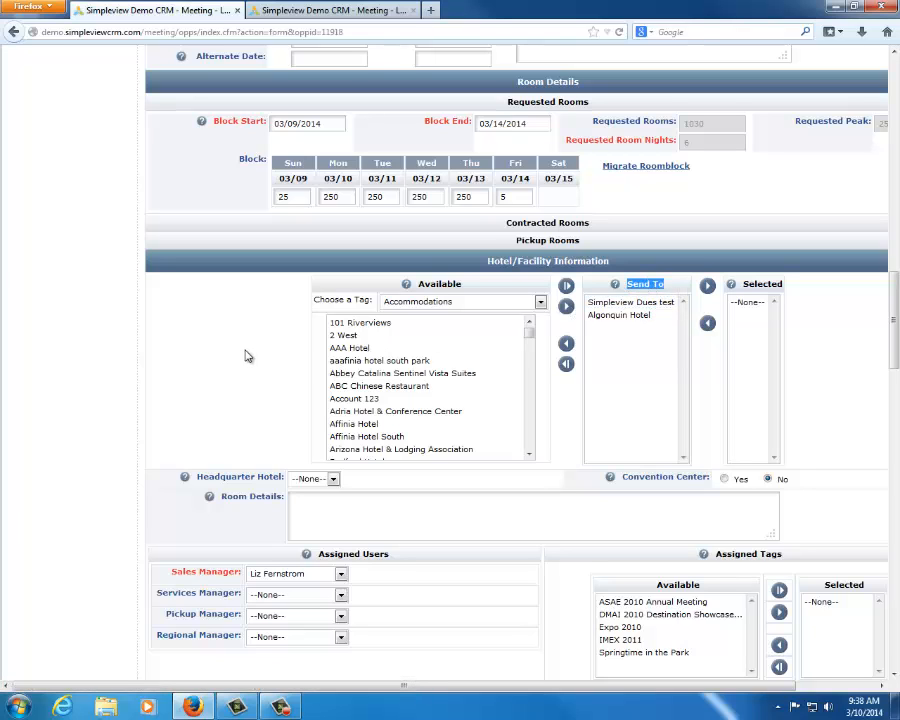
# Change the lead's status to Definite in the Lead Details section.
pyautogui.scroll(10, 258, 353)
pyautogui.scroll(5, 248, 357)
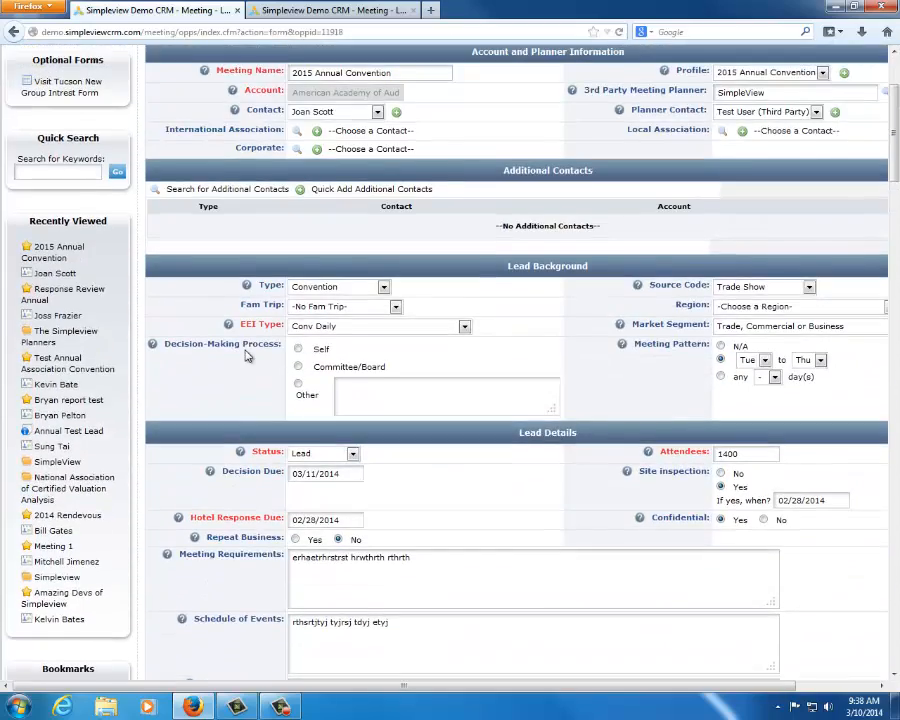
pyautogui.scroll(-2, 300, 420)
pyautogui.click(352, 293)
pyautogui.click(338, 335)
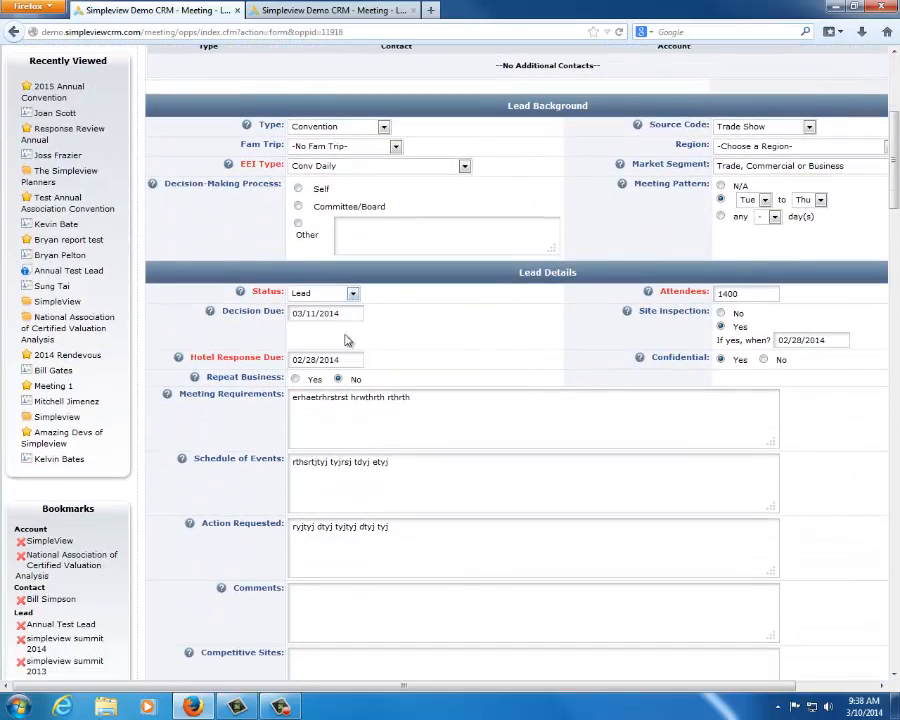
pyautogui.scroll(5, 599, 485)
# Collapse the Contracted Rooms and Pickup Rooms sections under Room Details.
pyautogui.scroll(-12, 599, 485)
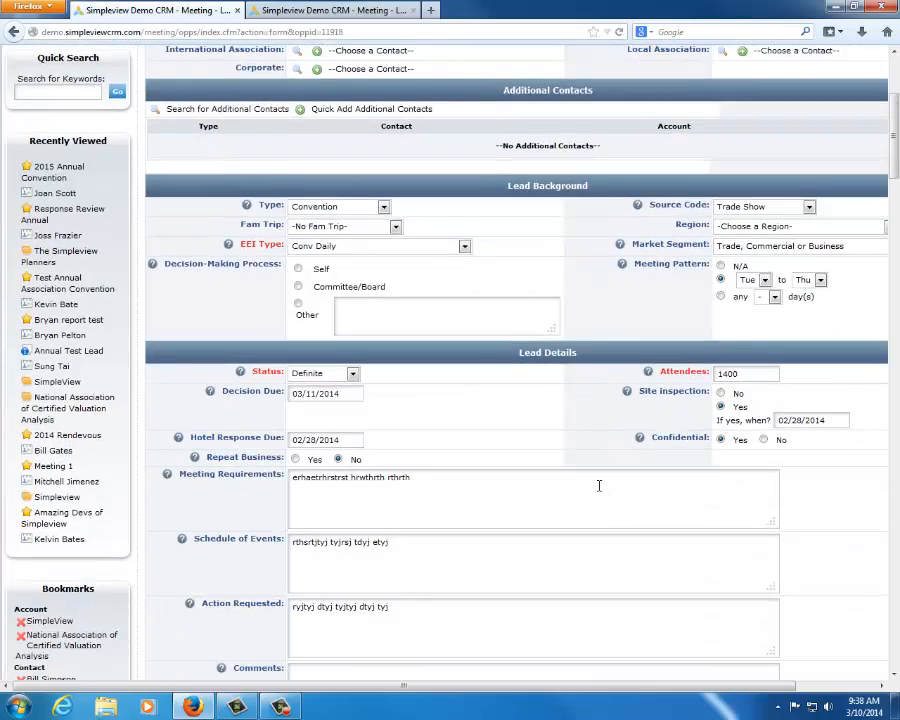
pyautogui.scroll(-7, 676, 424)
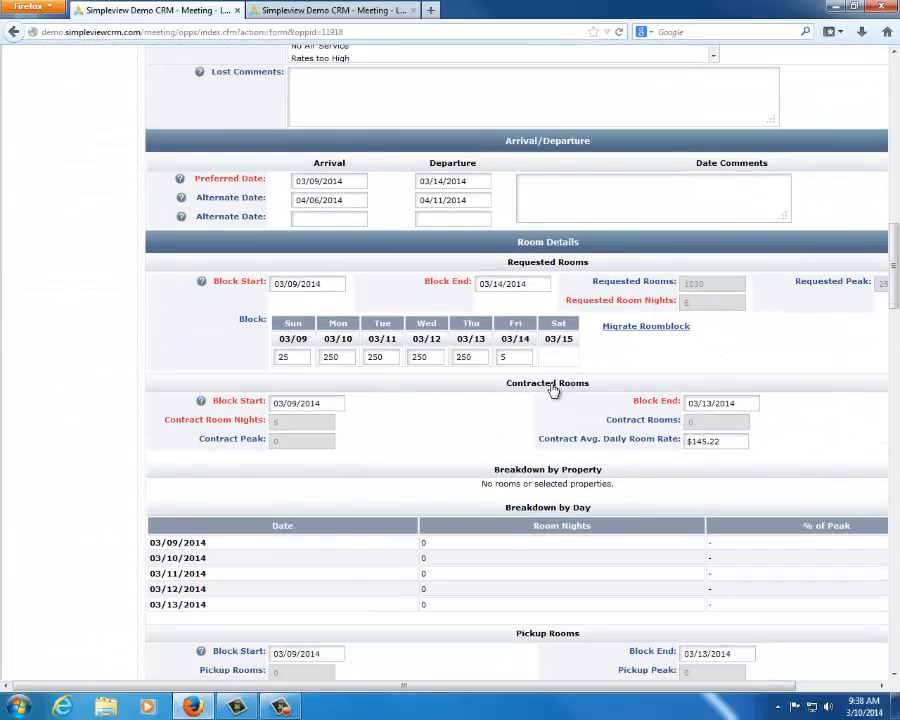
pyautogui.click(553, 389)
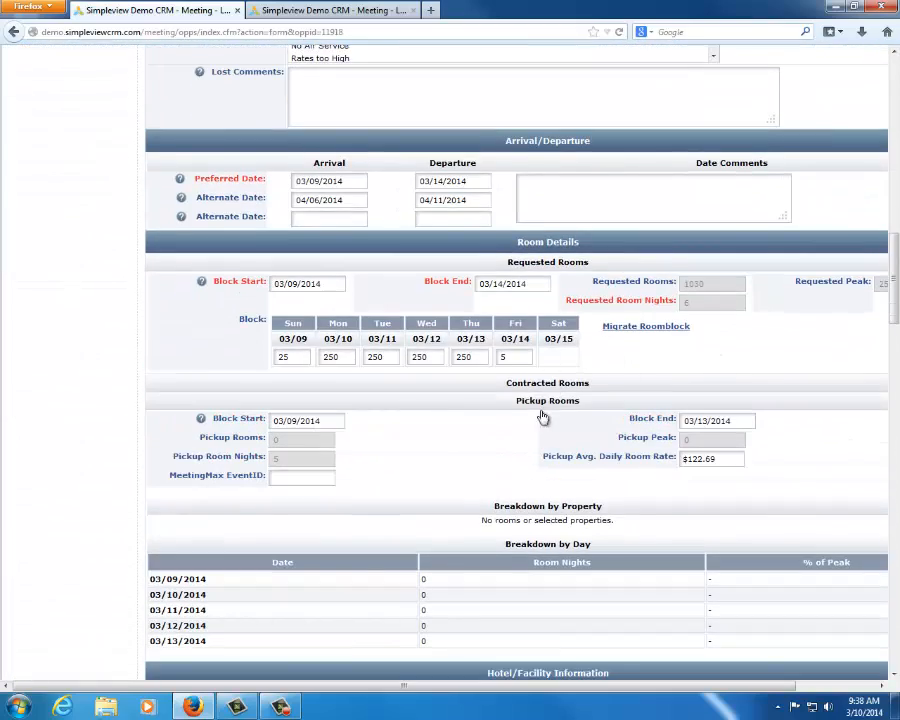
pyautogui.click(544, 403)
# Add Algonquin Hotel and Simpleview Dues test to the Selected list and set Algonquin Hotel as the Headquarter Hotel.
pyautogui.scroll(-1, 546, 402)
pyautogui.scroll(-4, 546, 402)
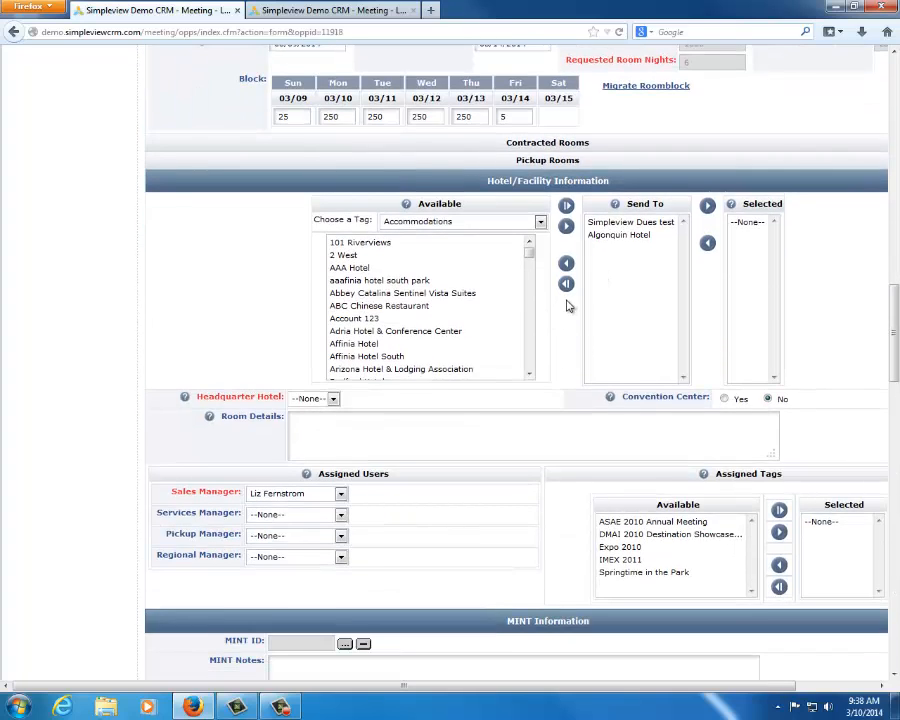
pyautogui.click(641, 236)
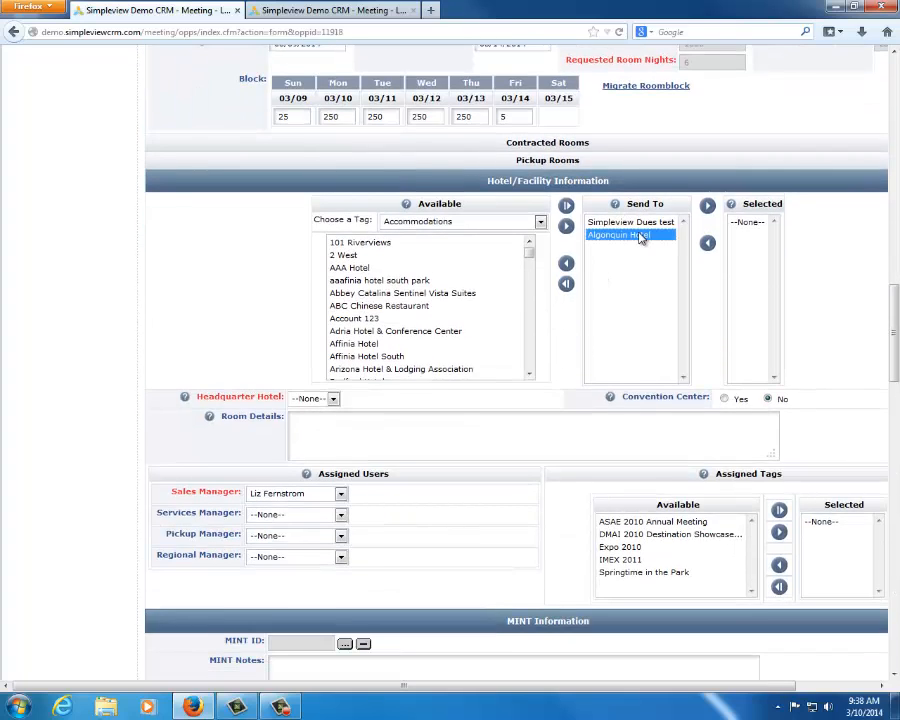
pyautogui.click(707, 205)
pyautogui.click(652, 221)
pyautogui.click(695, 205)
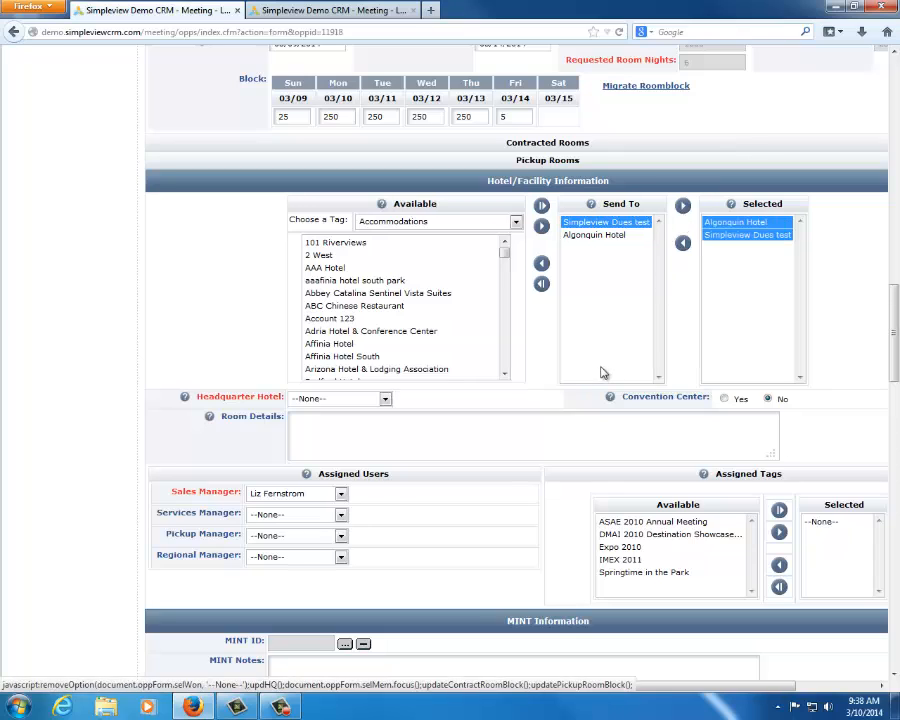
pyautogui.click(377, 400)
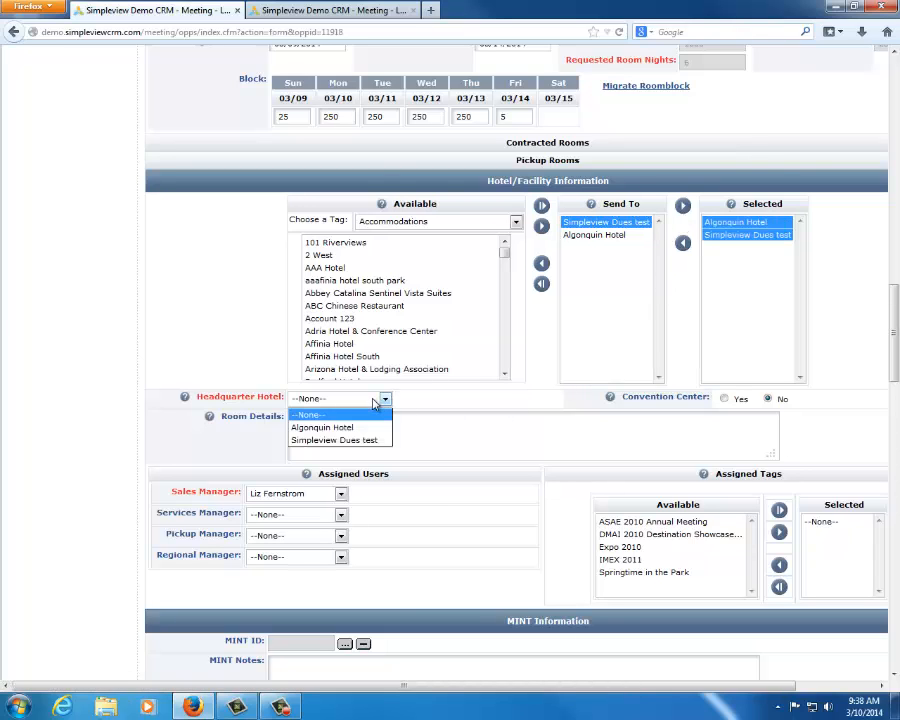
pyautogui.click(370, 427)
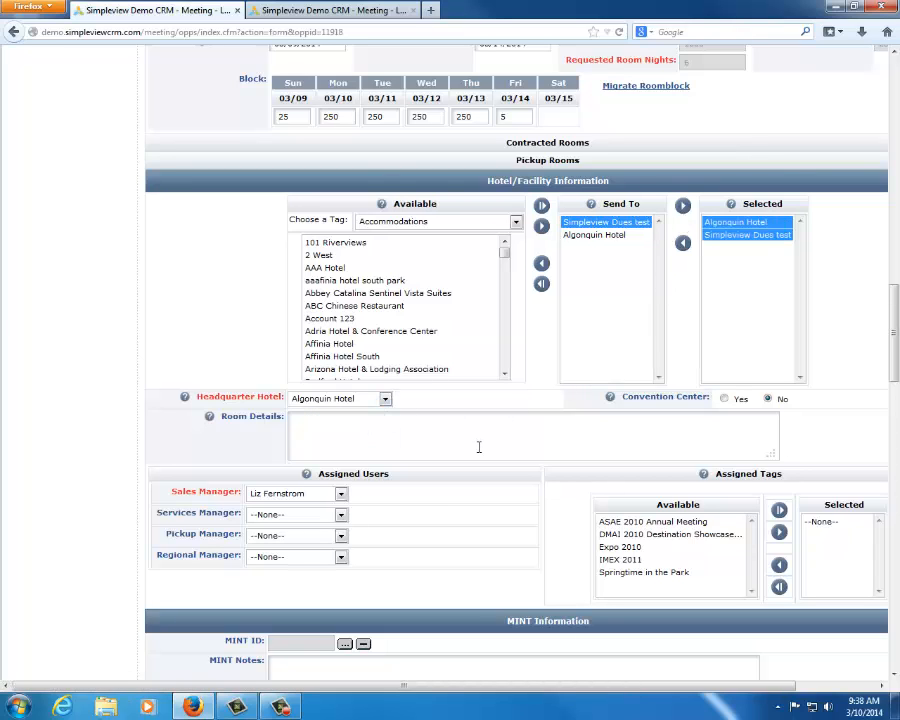
# Expand the Contracted Rooms section and view Algonquin Hotel's contract room block without editing it.
pyautogui.click(509, 147)
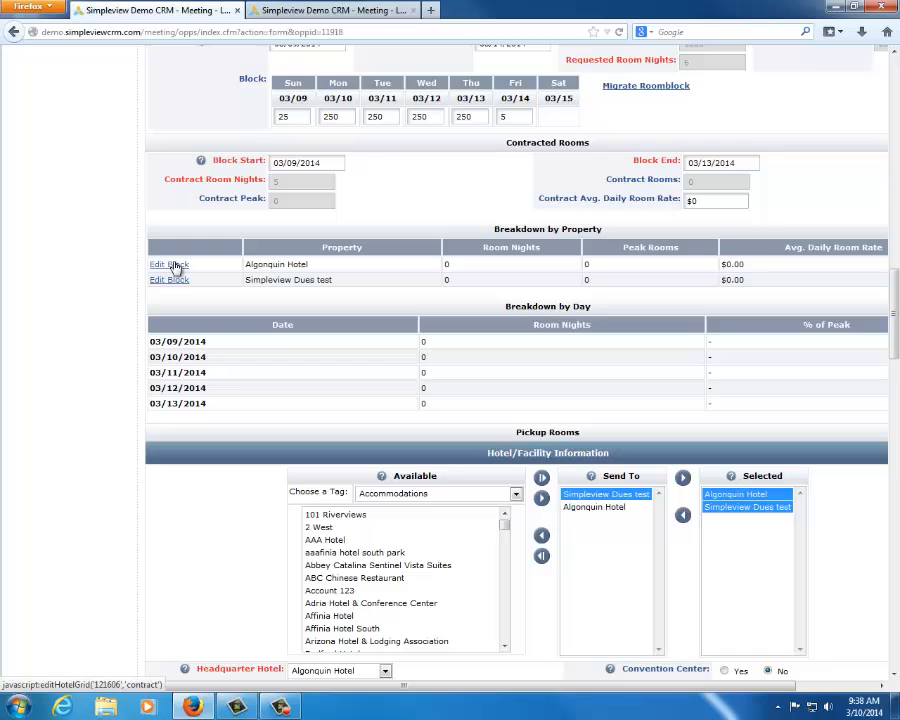
pyautogui.click(172, 265)
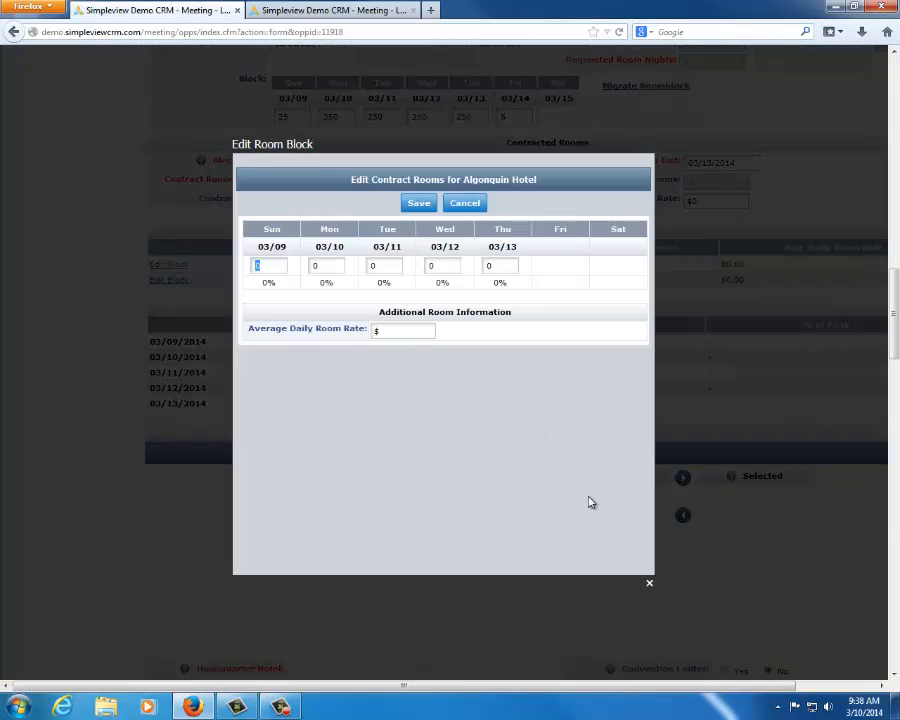
pyautogui.click(648, 584)
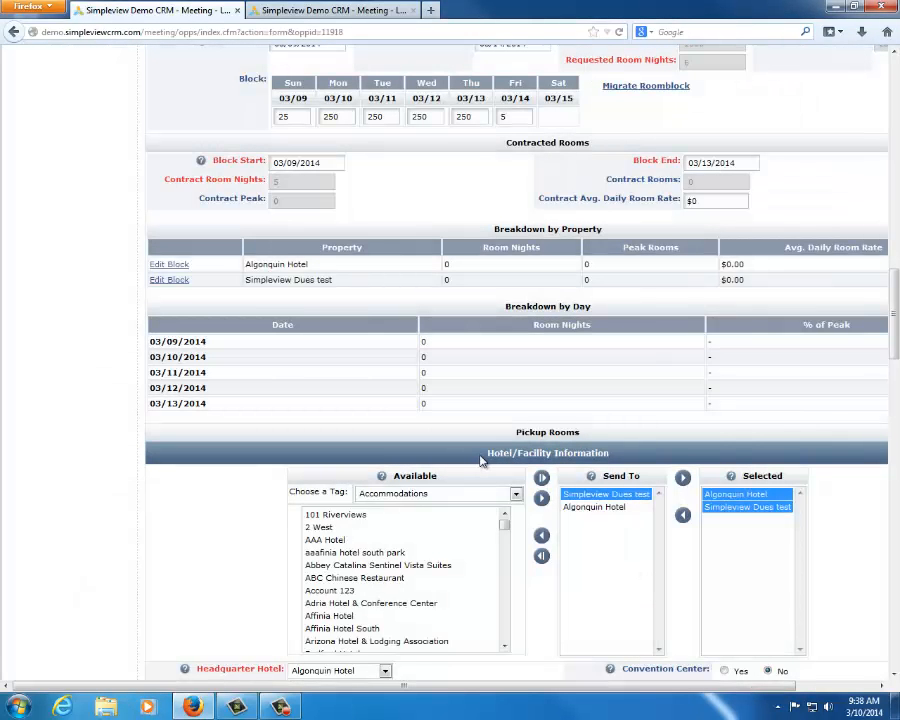
pyautogui.moveTo(481, 461); pyautogui.dragTo(645, 458)
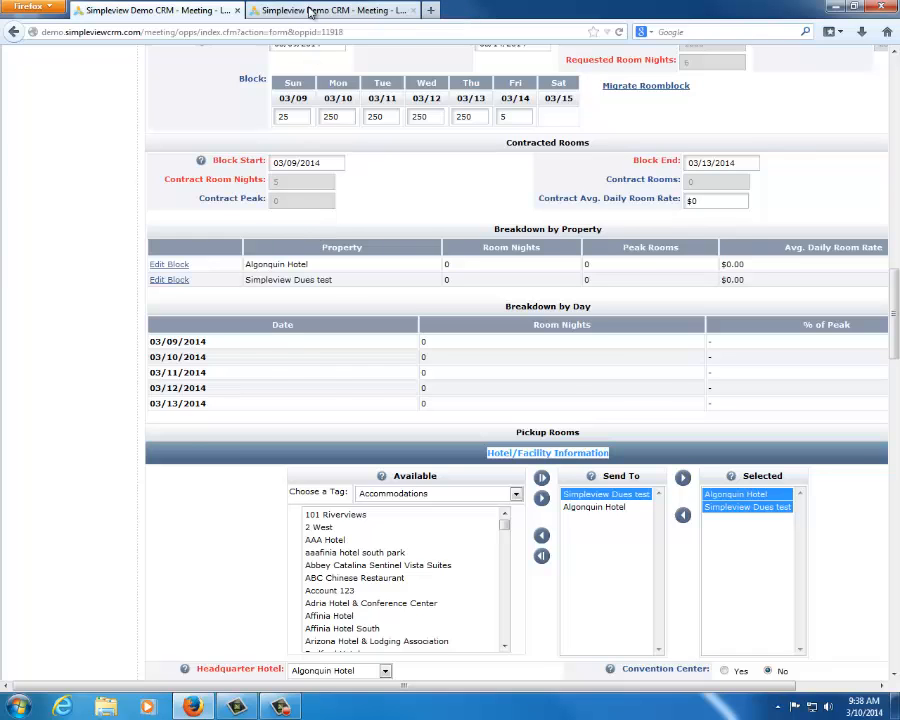
# Open the VIP Marketing Meeting 2015 lead for editing and locate its Facility Search section.
pyautogui.click(310, 10)
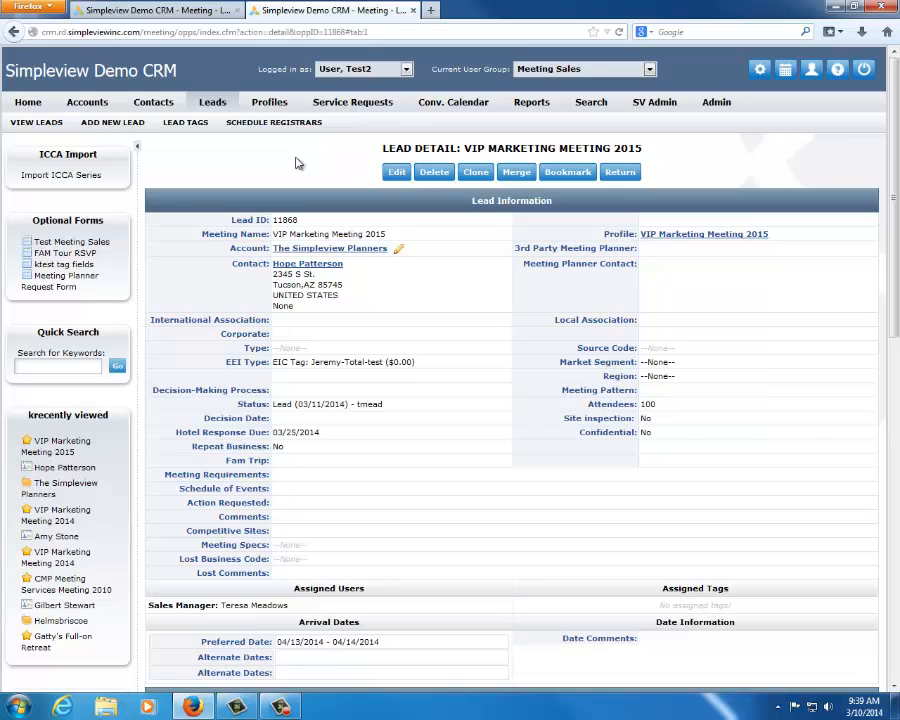
pyautogui.click(394, 172)
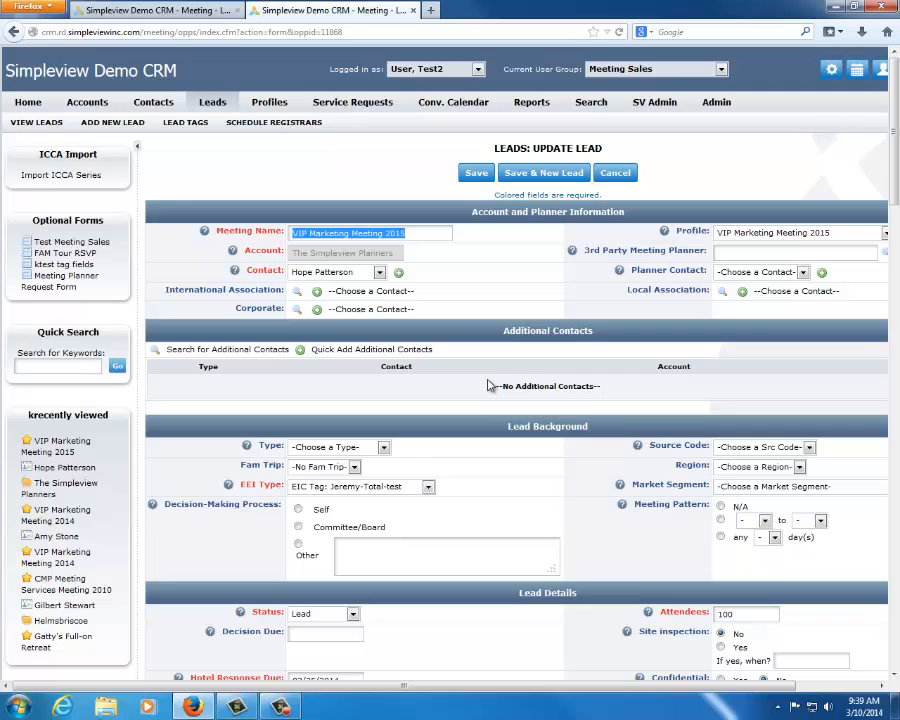
pyautogui.scroll(-4, 490, 385)
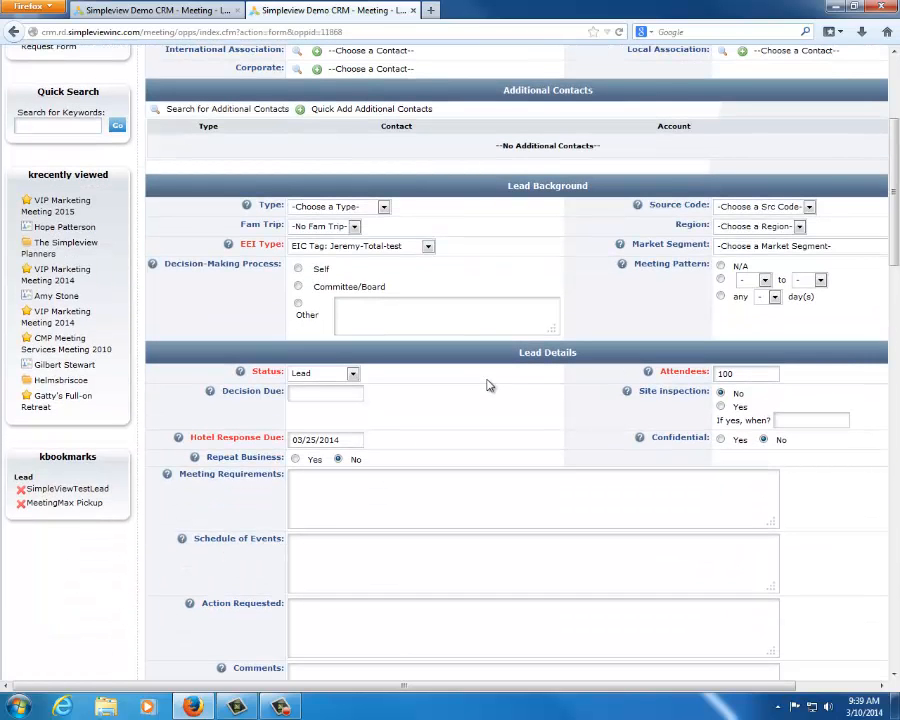
pyautogui.scroll(-8, 490, 385)
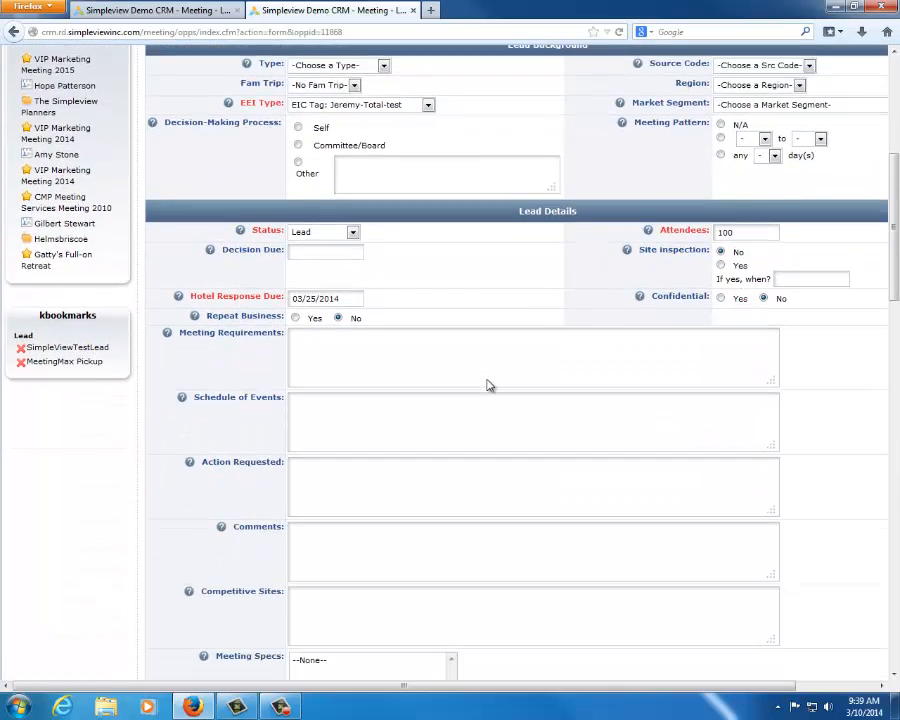
pyautogui.scroll(-1, 490, 385)
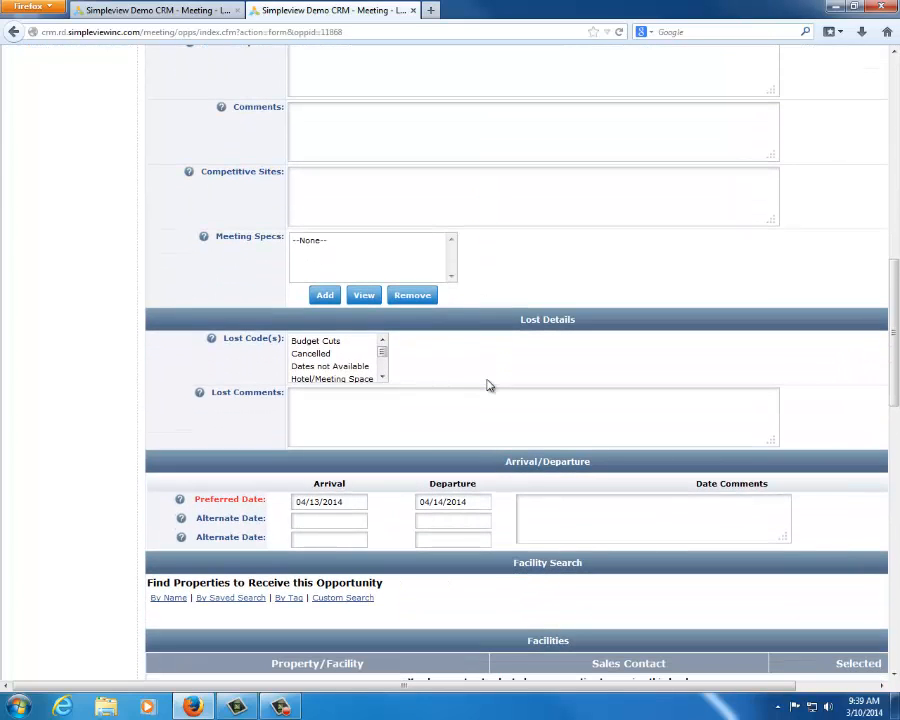
pyautogui.scroll(-4, 488, 385)
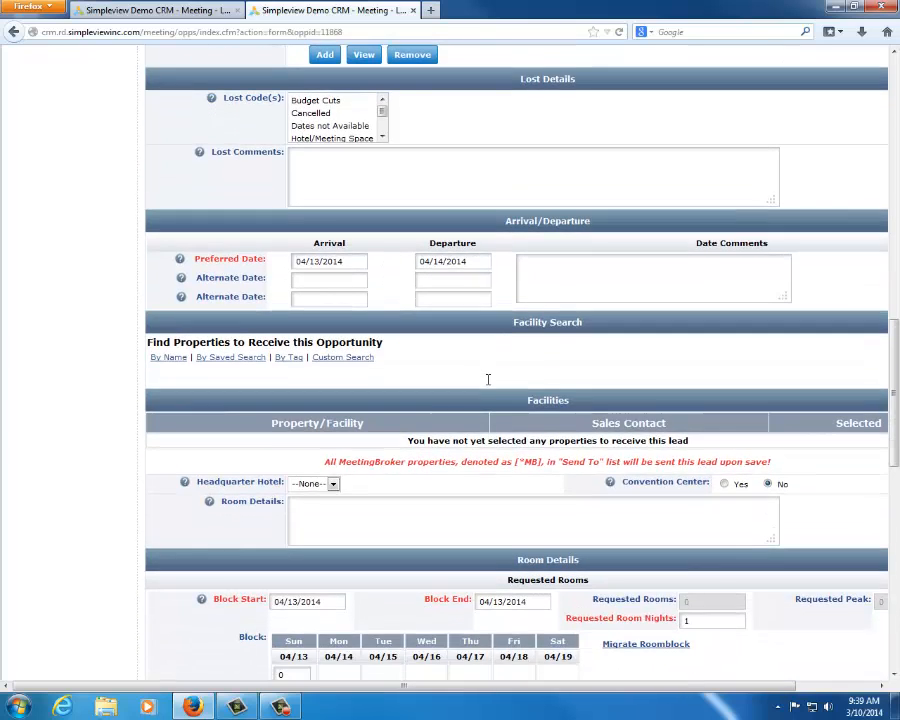
pyautogui.moveTo(512, 322); pyautogui.dragTo(591, 330)
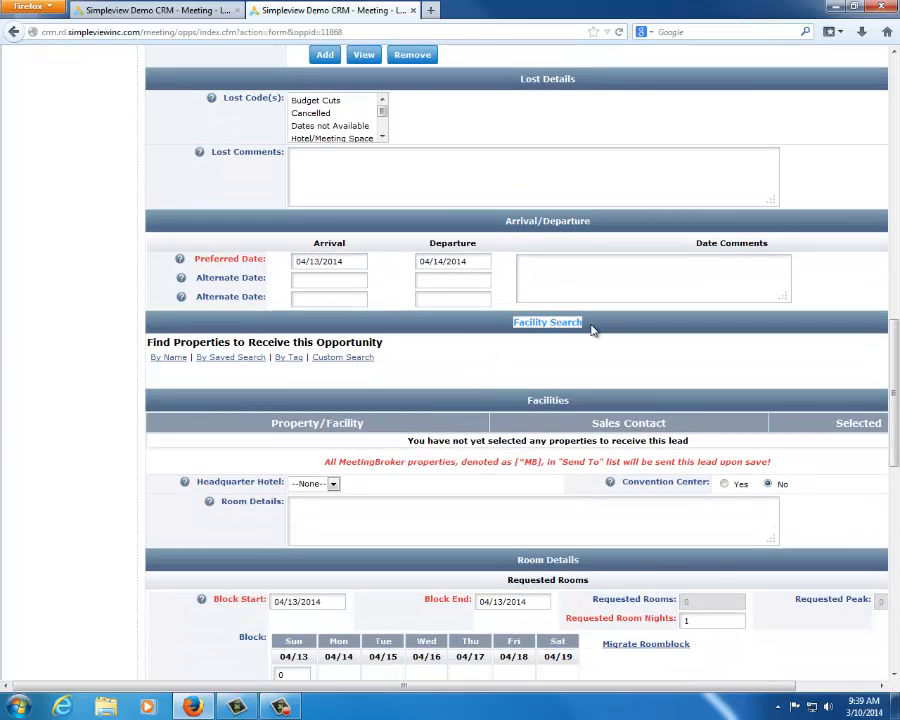
pyautogui.scroll(-3, 591, 330)
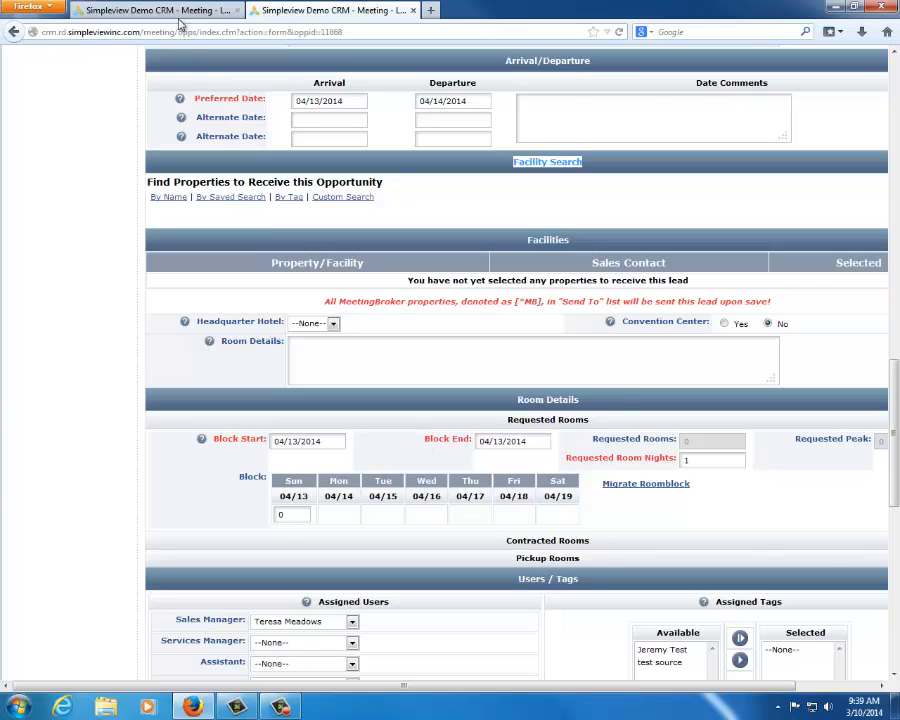
# In the 2015 Annual Convention lead, review the order of the Room Details and Hotel/Facility Information sections, including Contracted Rooms.
pyautogui.click(125, 11)
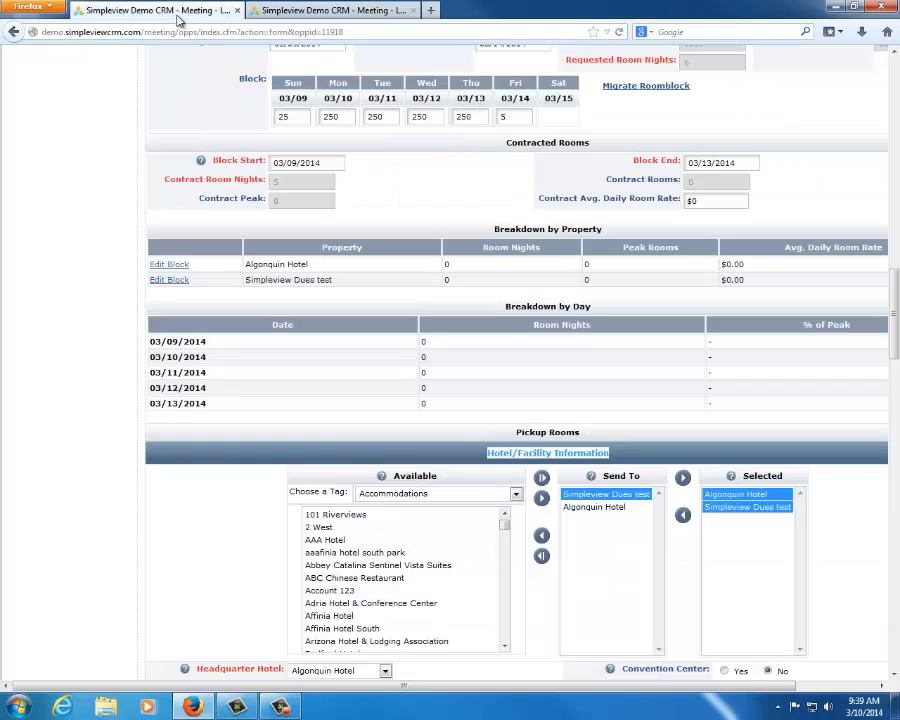
pyautogui.click(530, 143)
pyautogui.scroll(4, 517, 204)
pyautogui.scroll(8, 517, 204)
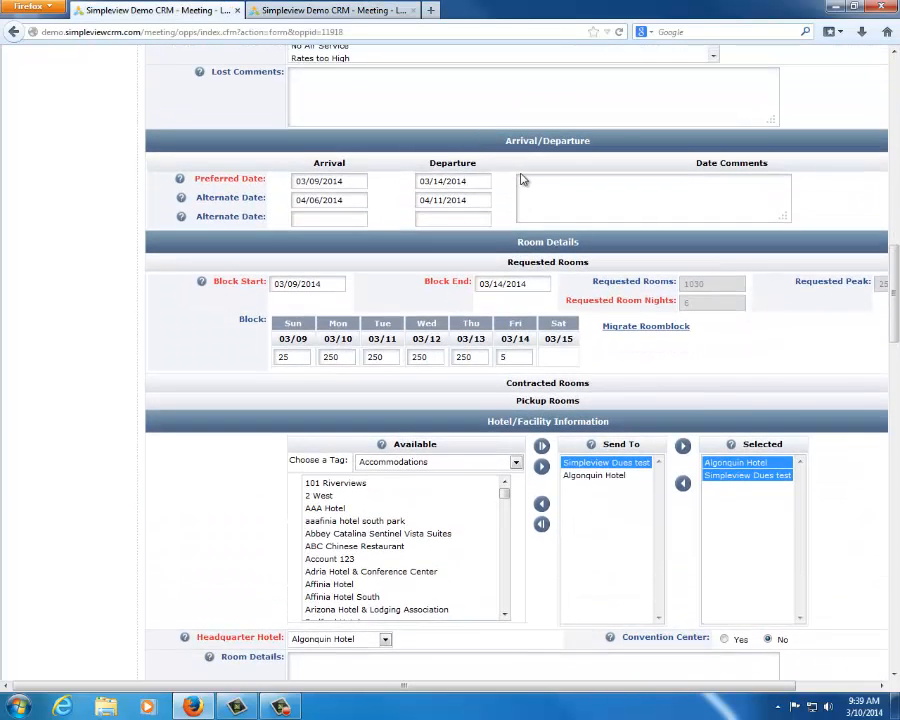
pyautogui.scroll(-5, 521, 170)
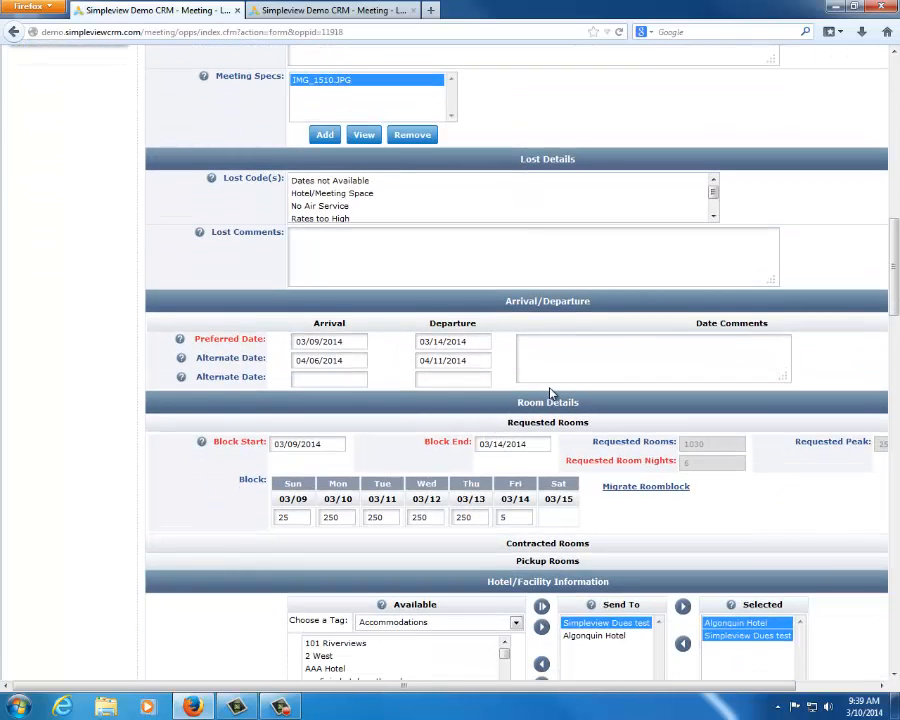
pyautogui.scroll(-5, 548, 390)
pyautogui.scroll(-3, 541, 386)
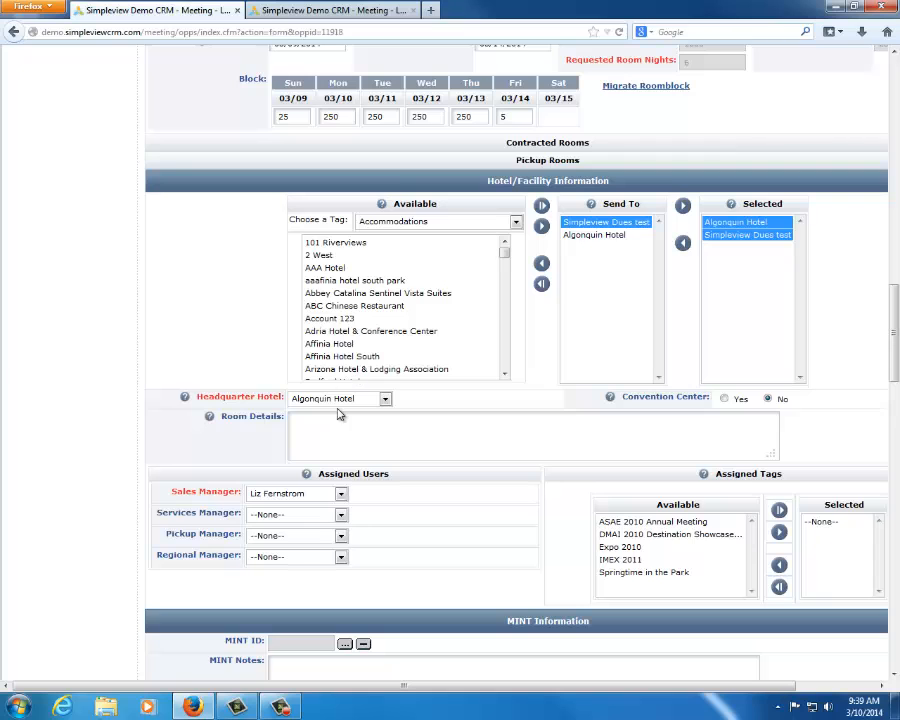
pyautogui.click(483, 145)
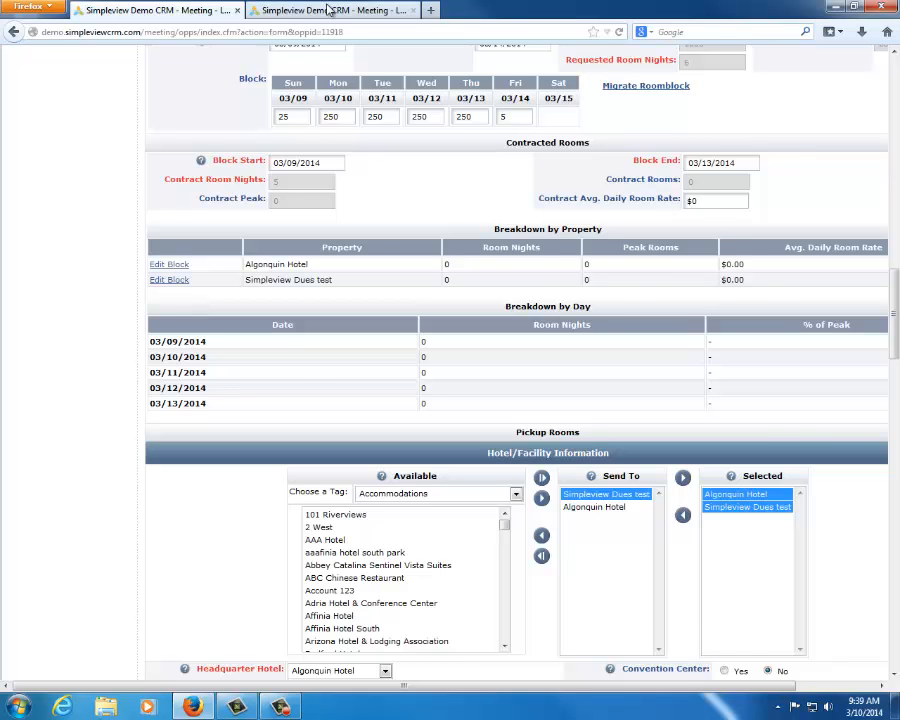
# In the VIP Marketing Meeting 2015 lead, examine where Facility Search and Facilities sit relative to Room Details.
pyautogui.click(270, 9)
pyautogui.scroll(3, 437, 107)
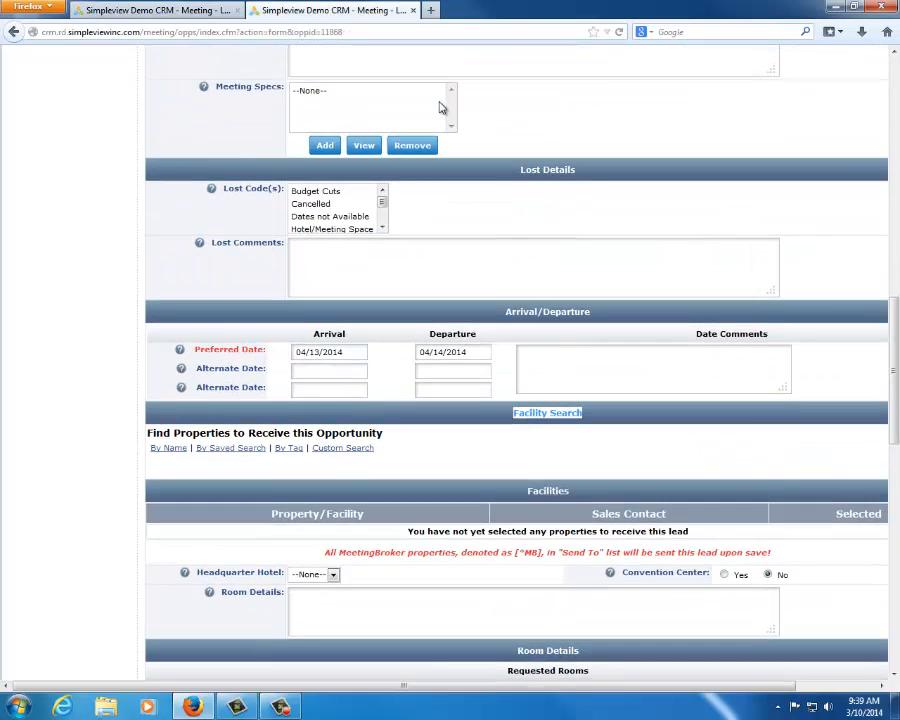
pyautogui.scroll(-2, 464, 104)
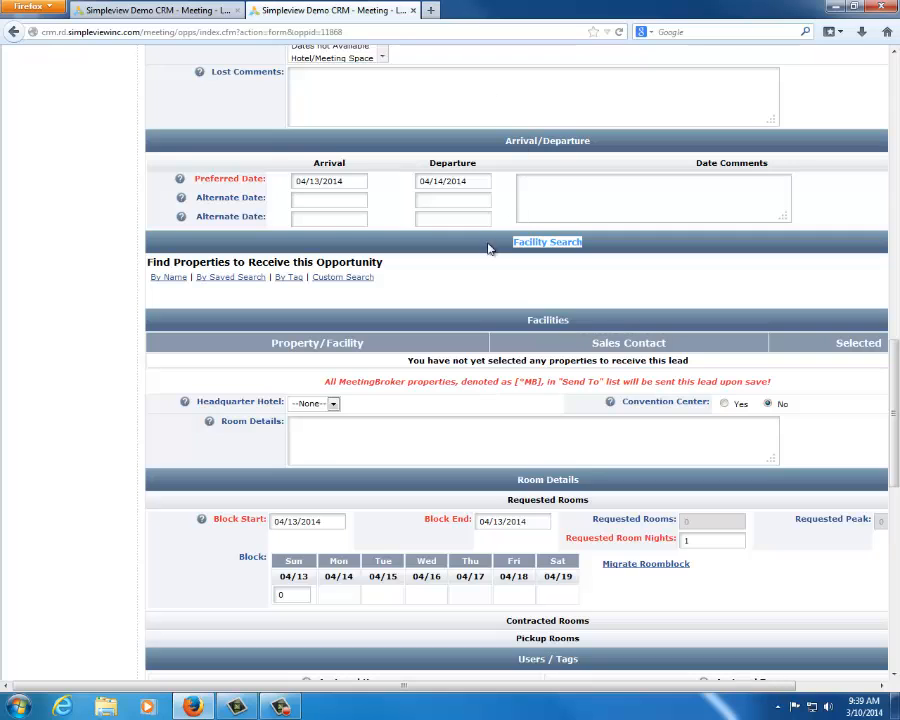
pyautogui.scroll(-2, 396, 245)
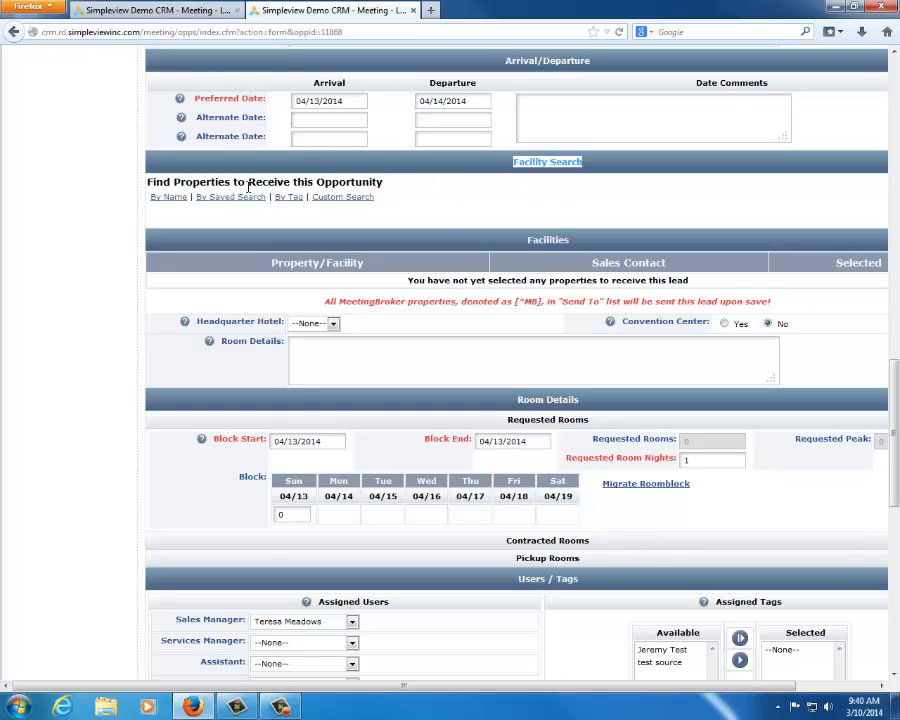
pyautogui.click(518, 186)
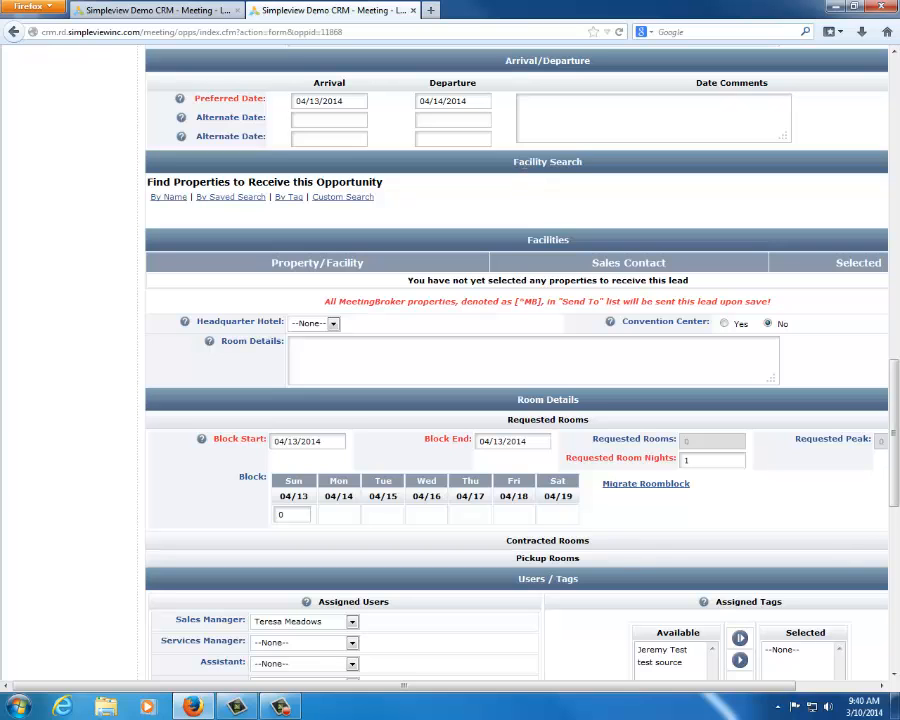
# Return to the 2015 Annual Convention lead and examine the Hotel/Facility Information section's Available, Send To and Selected lists.
pyautogui.click(105, 10)
pyautogui.scroll(-4, 400, 231)
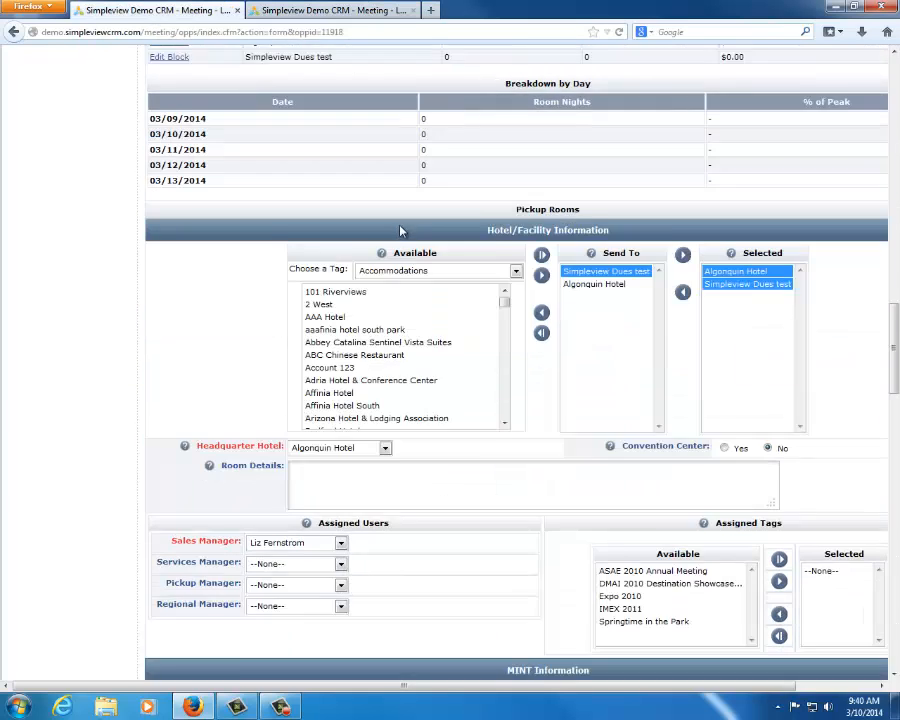
pyautogui.scroll(-2, 400, 231)
pyautogui.moveTo(486, 133); pyautogui.dragTo(617, 139)
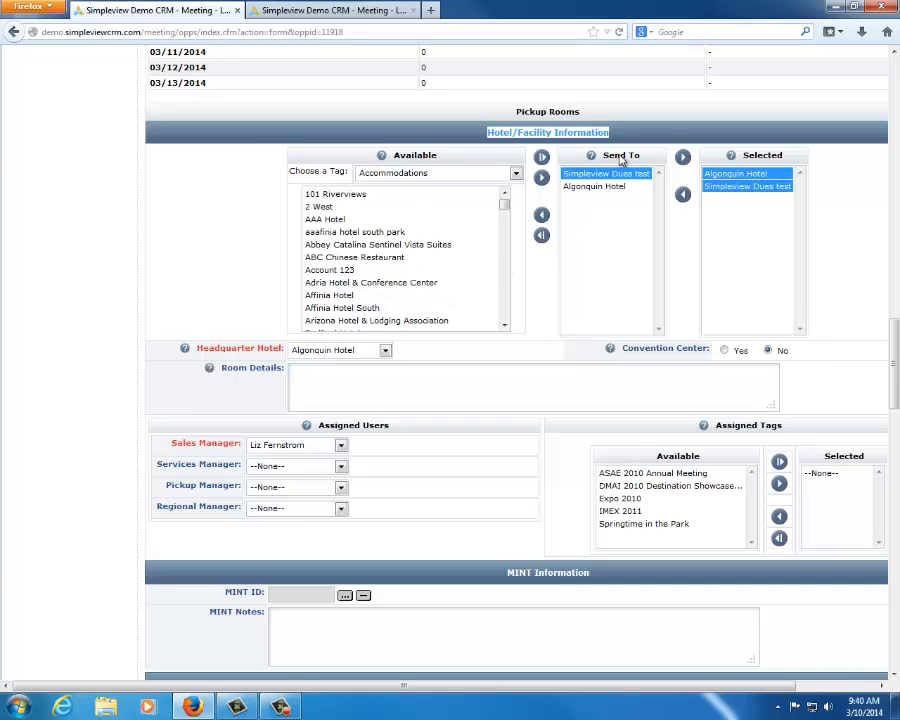
# In the VIP Marketing Meeting 2015 lead's Facility Search, search for properties by name with "simple".
pyautogui.click(337, 14)
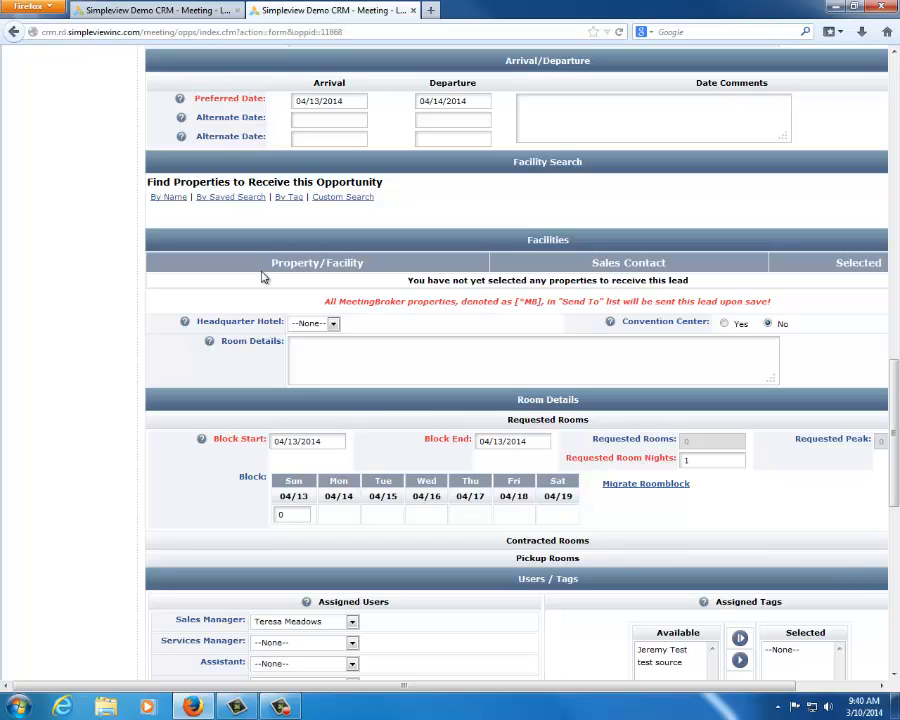
pyautogui.moveTo(148, 183); pyautogui.dragTo(397, 190)
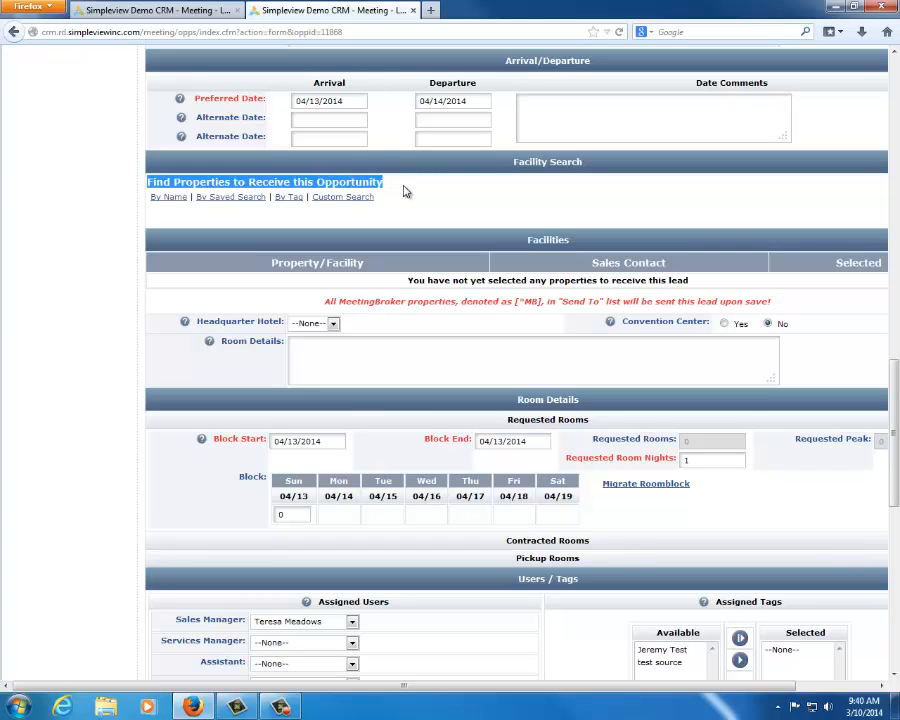
pyautogui.click(404, 191)
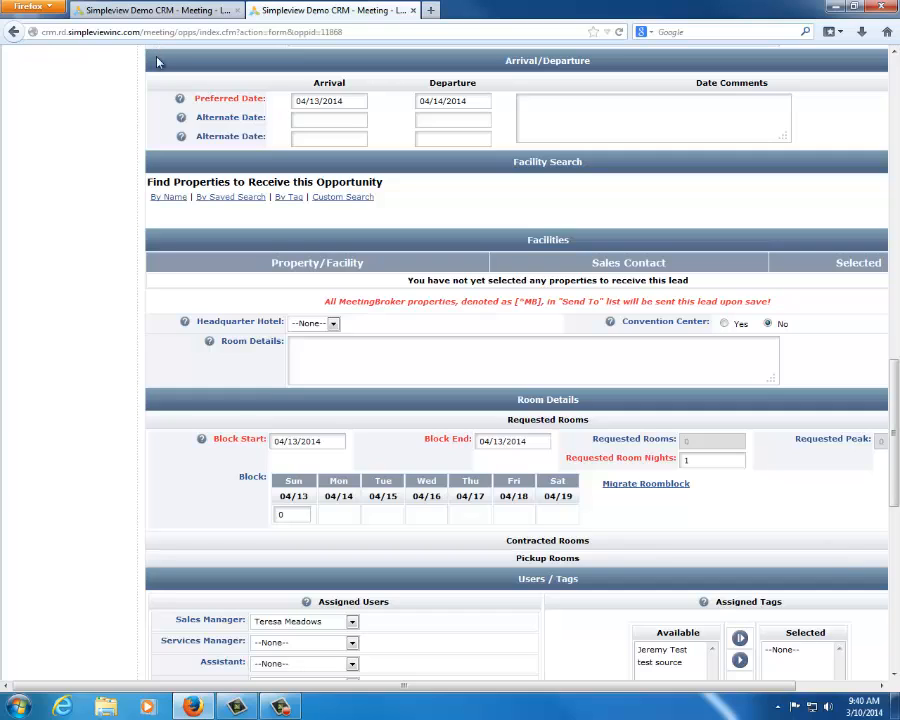
pyautogui.click(170, 198)
pyautogui.click(285, 230)
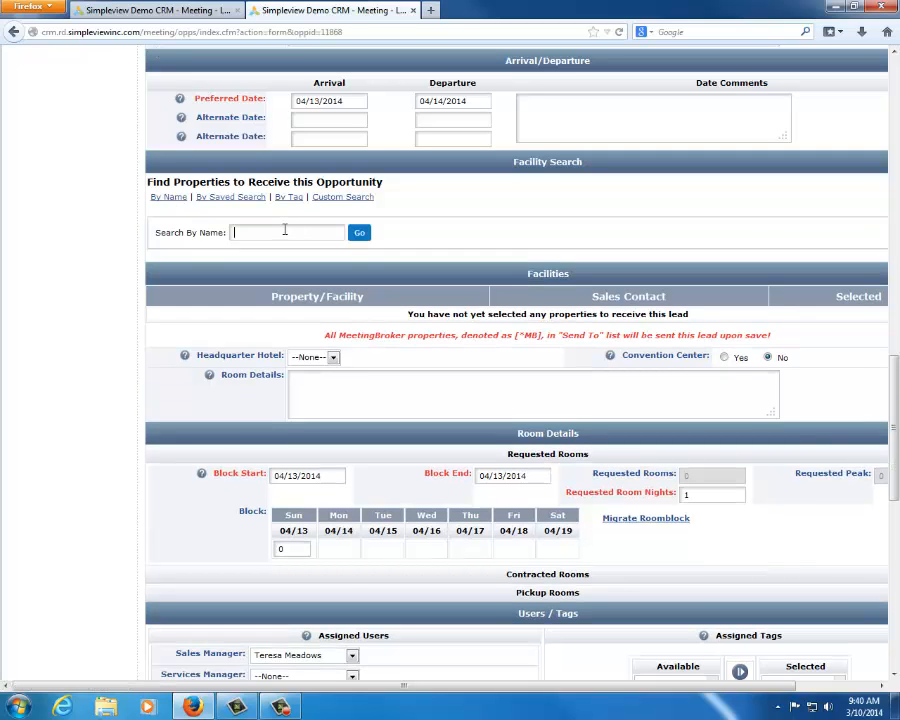
pyautogui.write('simple')
pyautogui.press('Return')
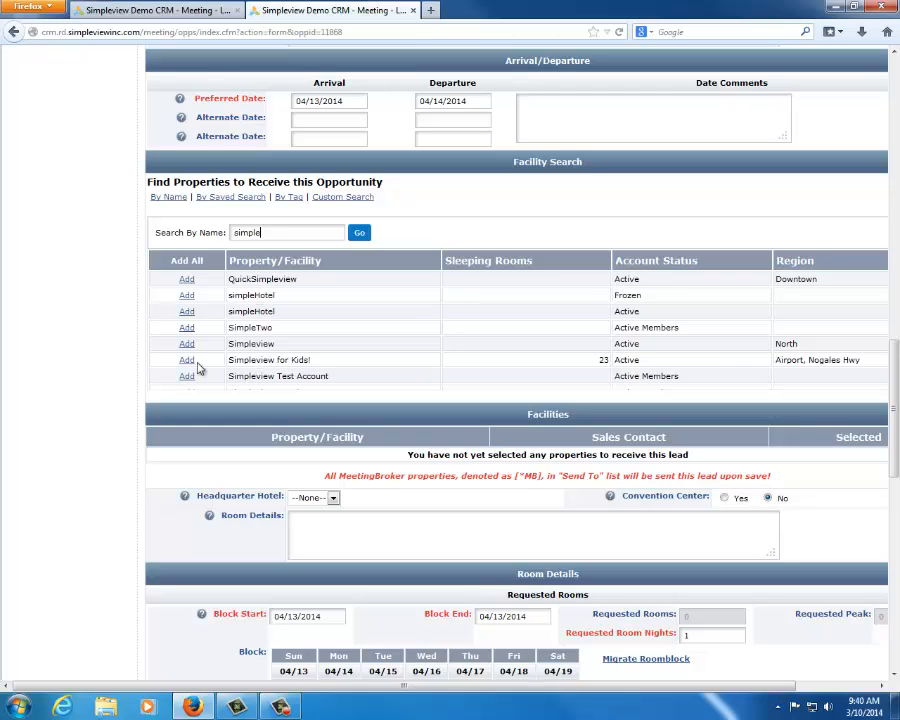
# Add AAA Hotel to the Send To list of the 2015 Annual Convention lead and return to the VIP Marketing Meeting 2015 lead.
pyautogui.click(158, 10)
pyautogui.click(436, 220)
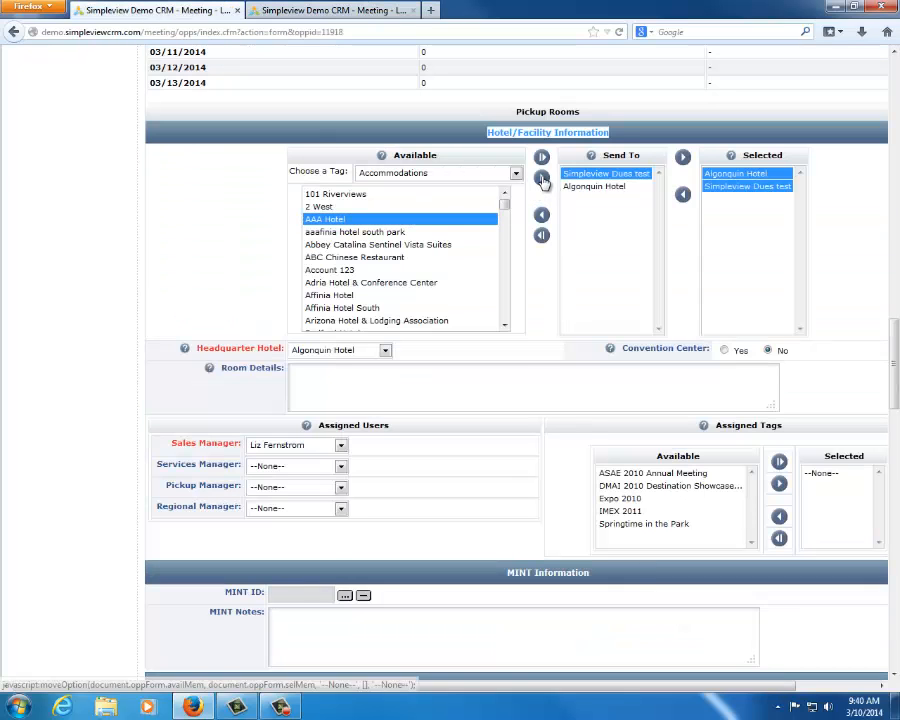
pyautogui.click(541, 177)
pyautogui.click(340, 10)
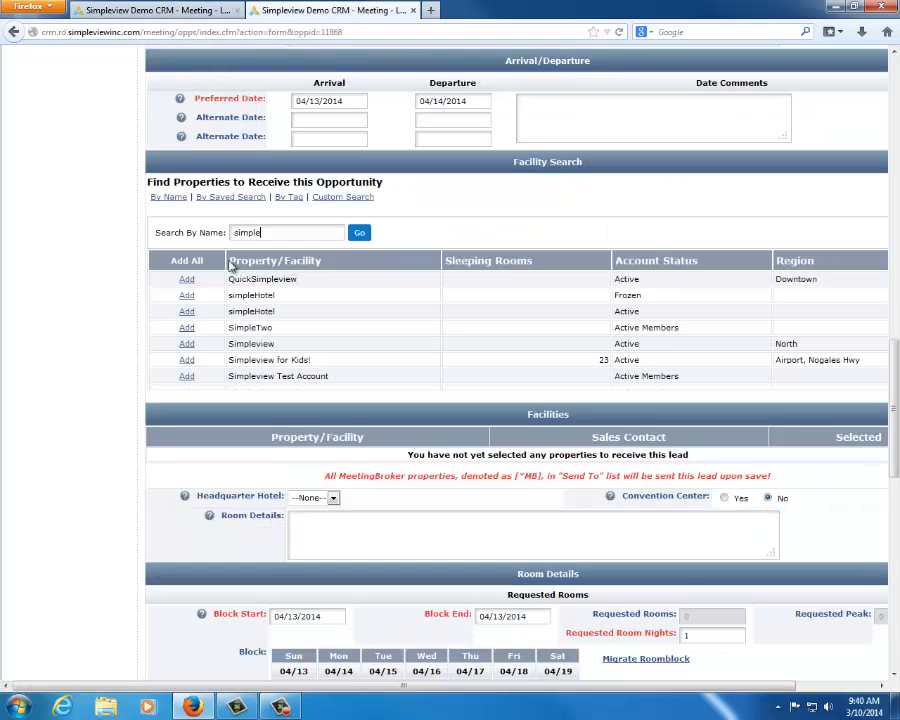
# Add SimpleTwo to the VIP Marketing Meeting 2015 lead's facilities and switch Facility Search to saved searches.
pyautogui.click(187, 329)
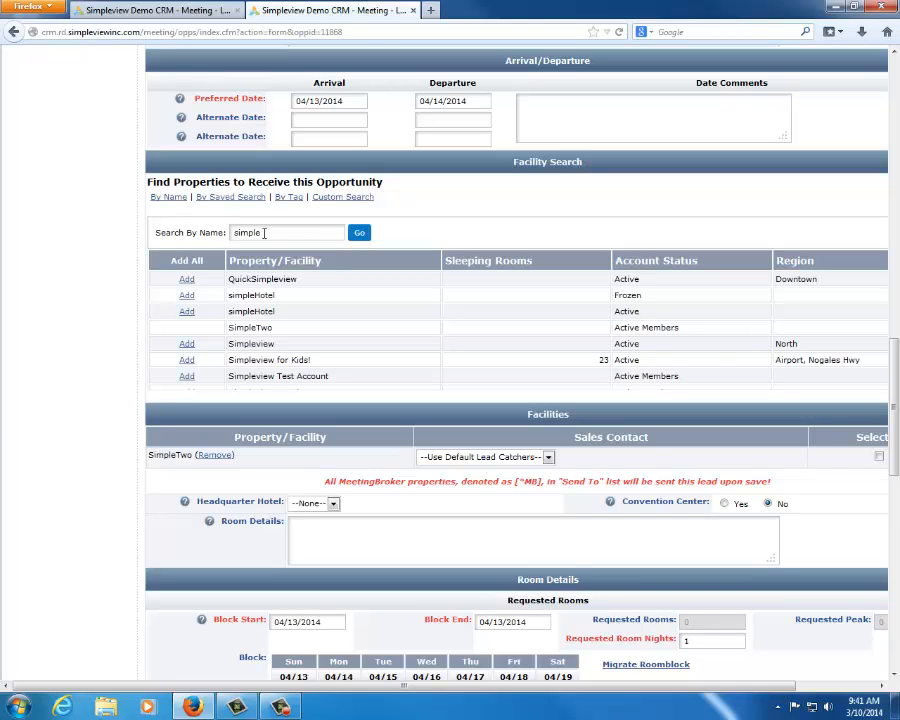
pyautogui.click(202, 198)
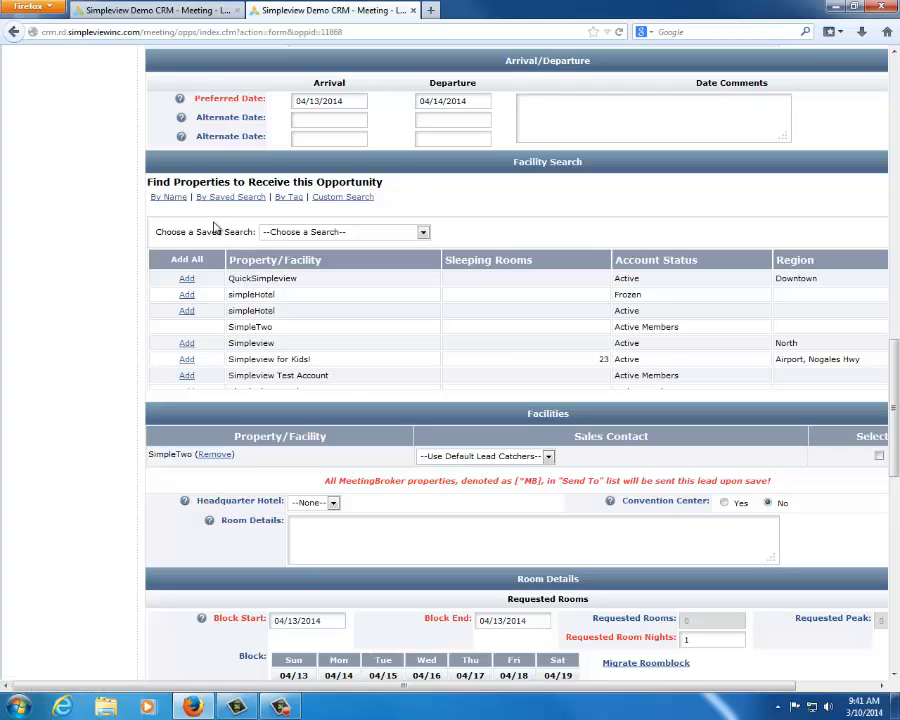
# View the hotel saved searches in the 2015 Annual Convention lead and return to the VIP Marketing Meeting 2015 lead.
pyautogui.click(121, 9)
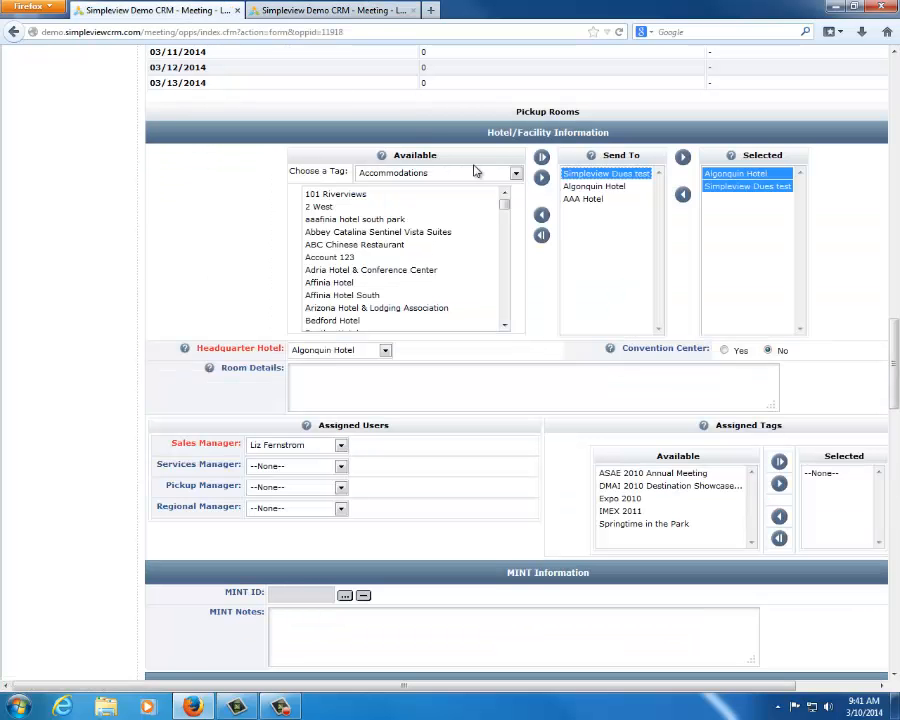
pyautogui.click(472, 172)
pyautogui.click(450, 214)
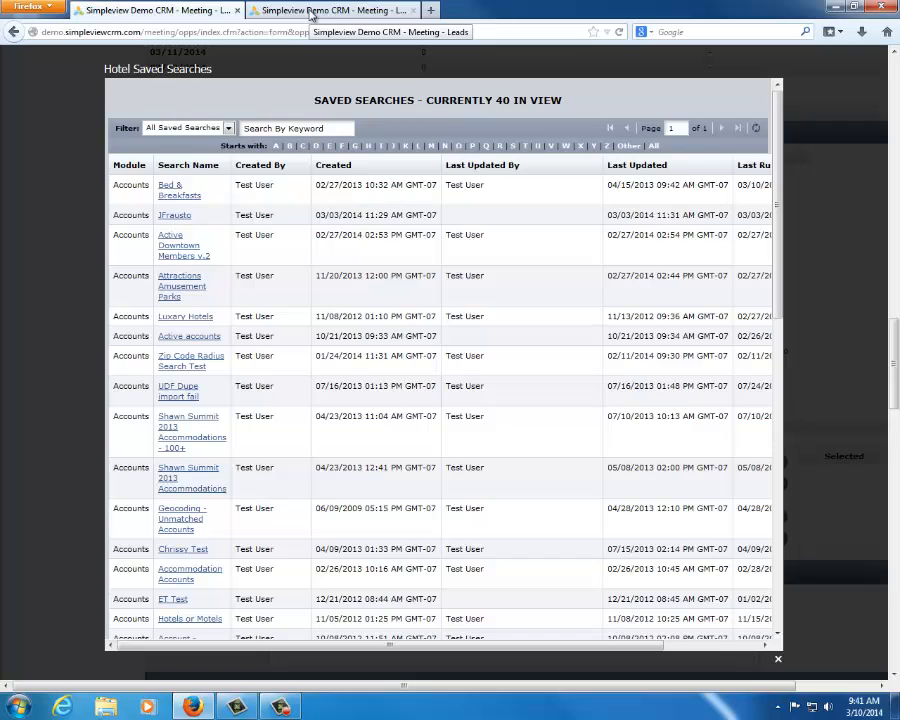
pyautogui.click(311, 12)
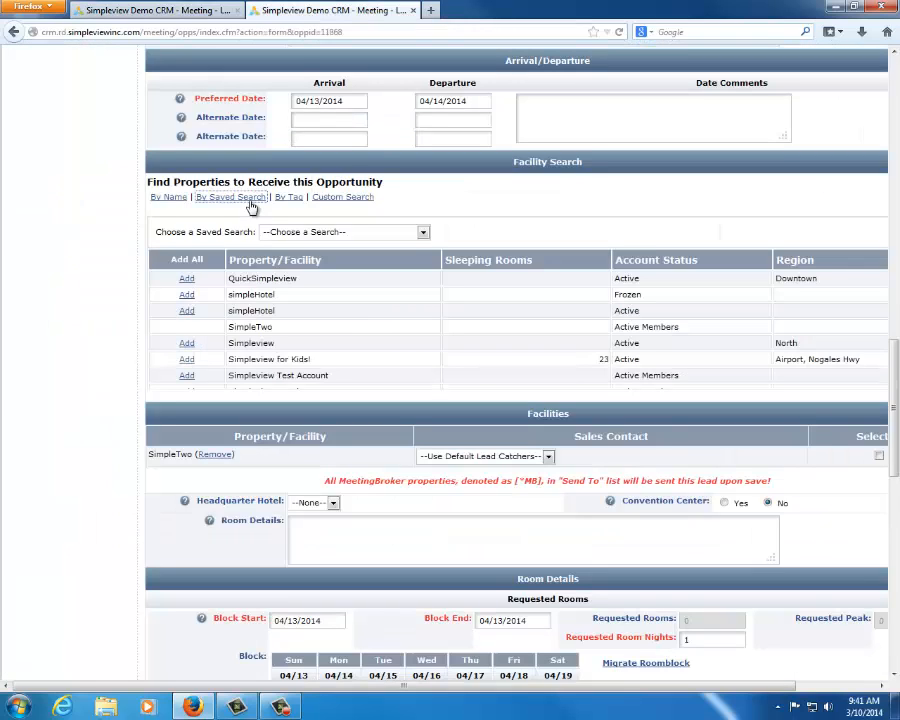
# Run the saved searches Properties near Convention Center and Hotels with onsite restaurants in Facility Search.
pyautogui.click(313, 233)
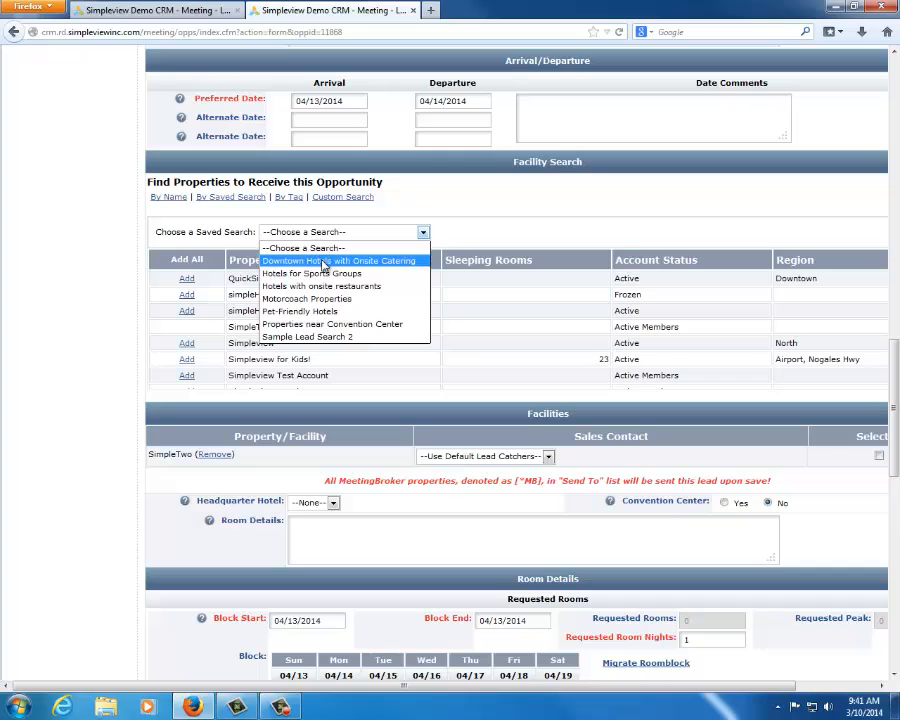
pyautogui.click(316, 324)
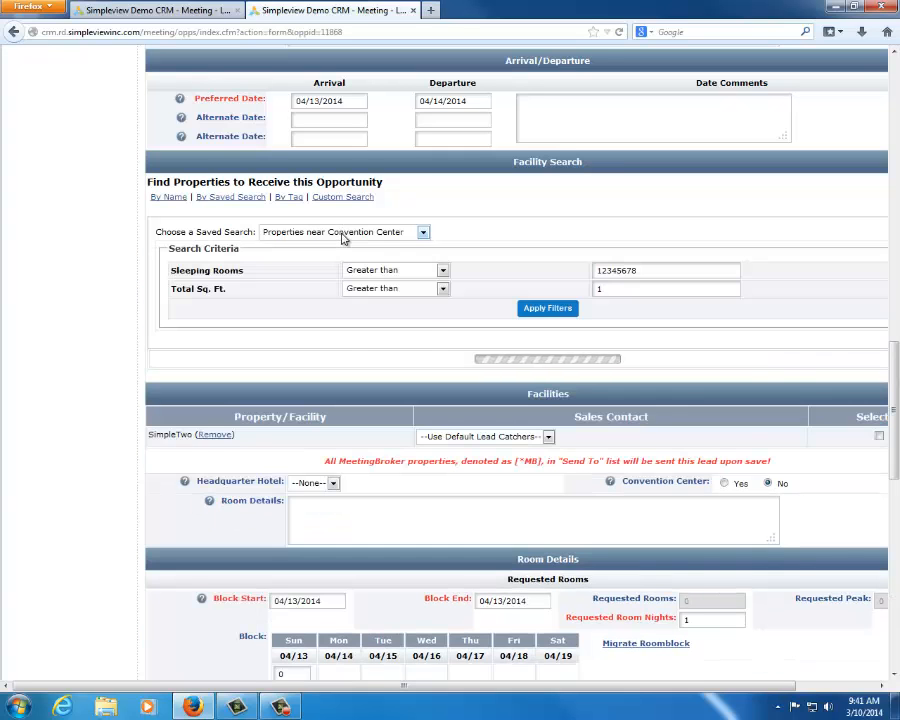
pyautogui.click(423, 232)
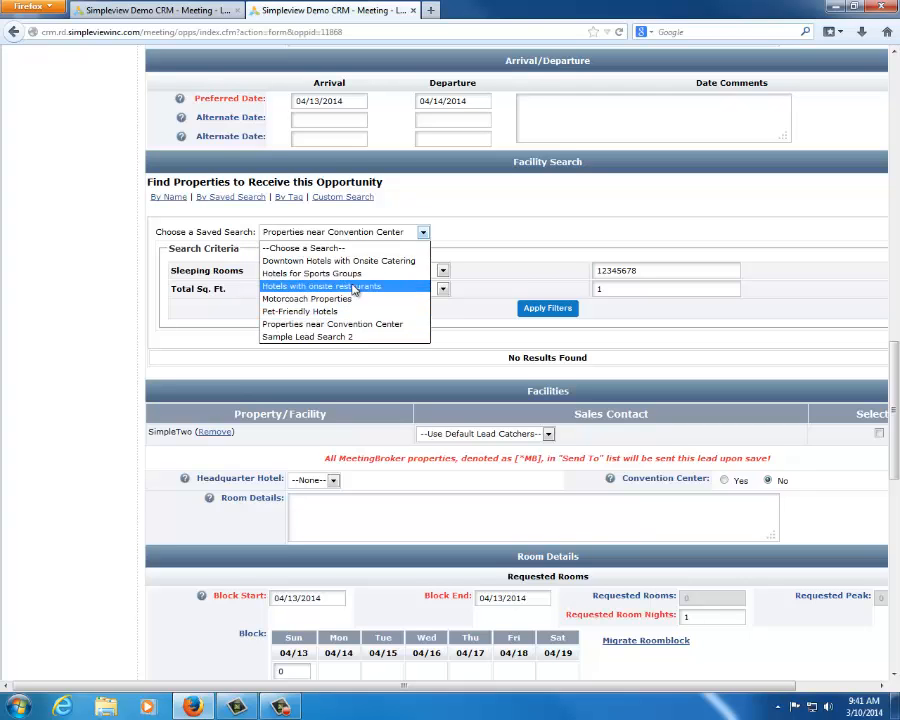
pyautogui.click(350, 286)
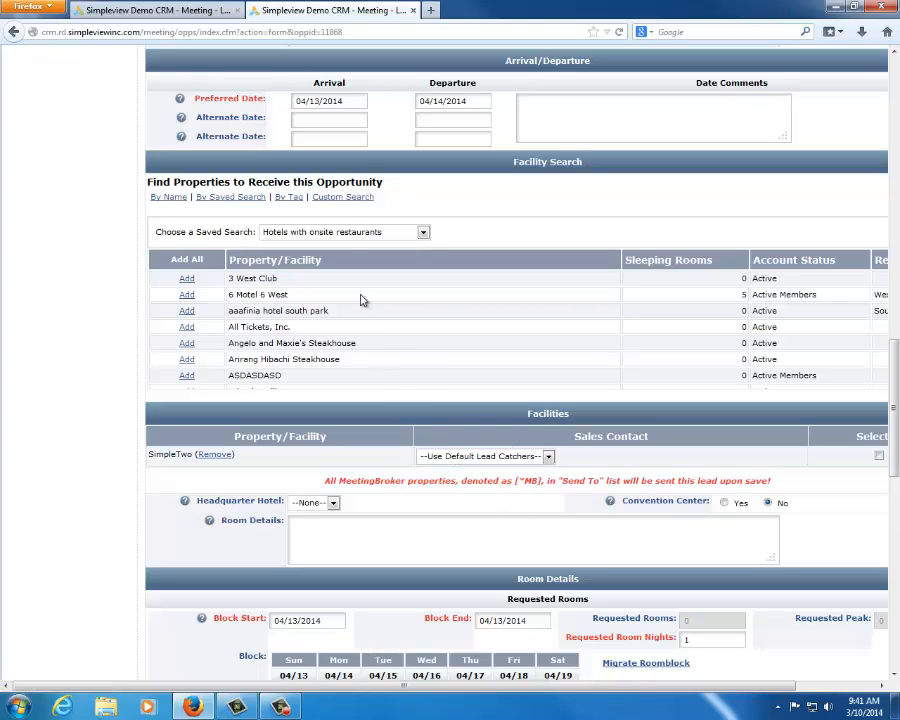
# Run the Properties near Convention Center saved search, filtered to Sleeping Rooms greater than 200 and Total Sq. Ft. greater than 500.
pyautogui.click(352, 232)
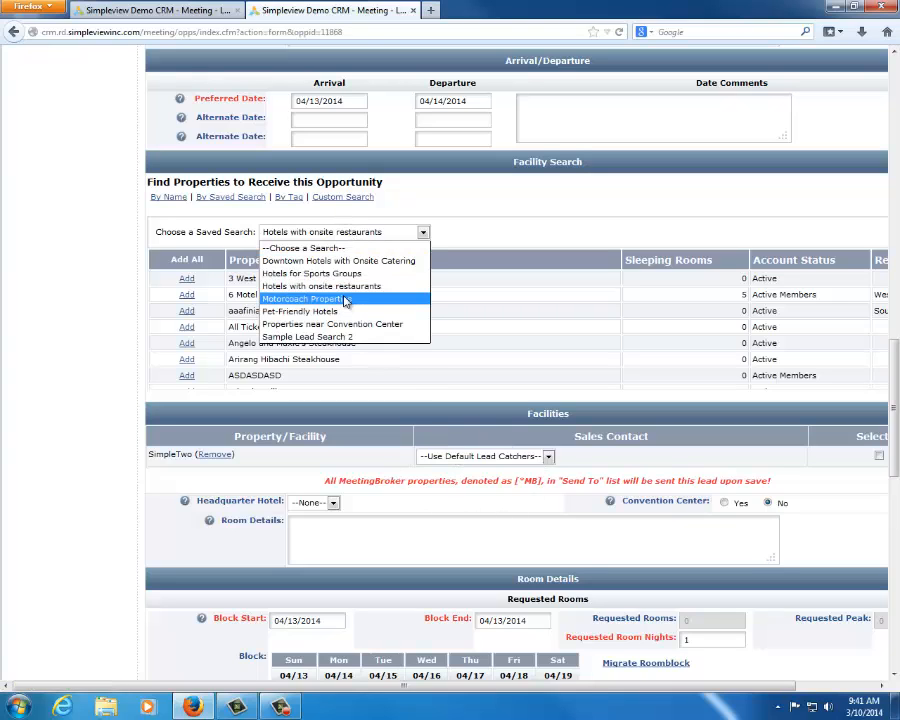
pyautogui.click(342, 324)
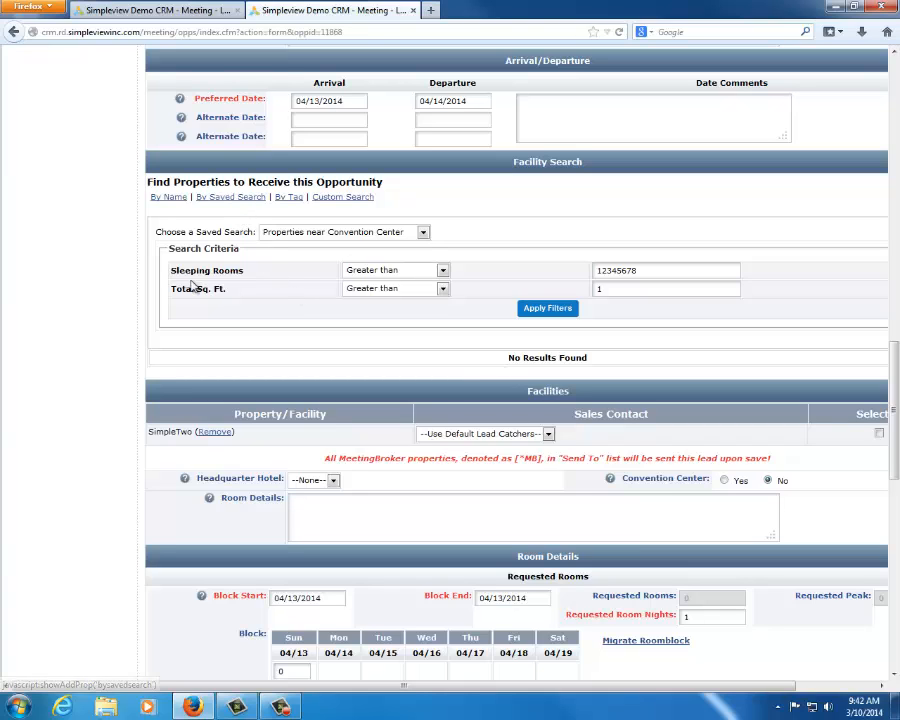
pyautogui.moveTo(173, 271); pyautogui.dragTo(249, 273)
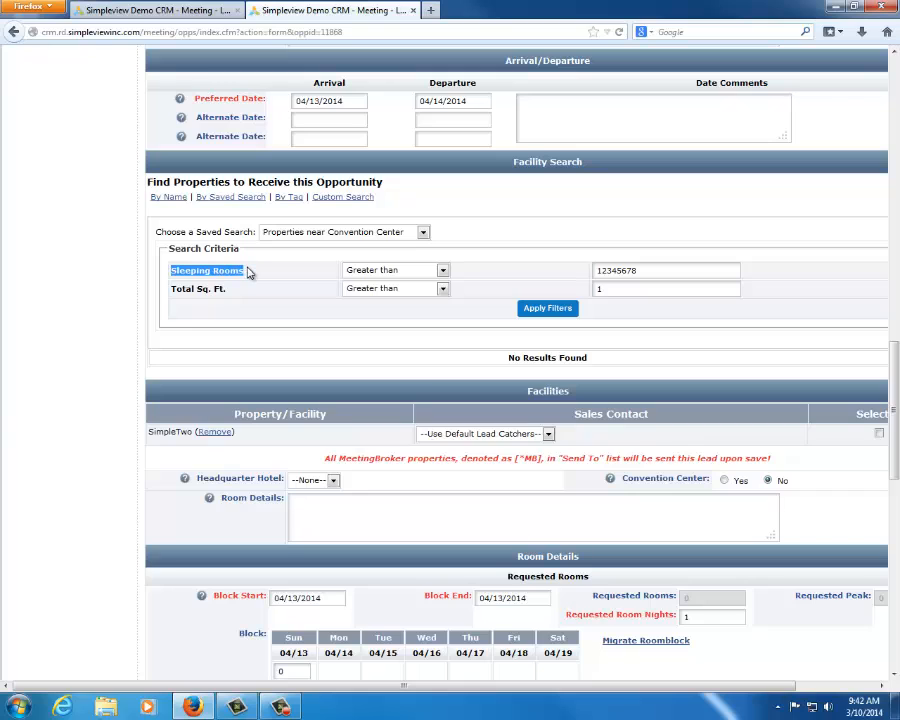
pyautogui.click(221, 292)
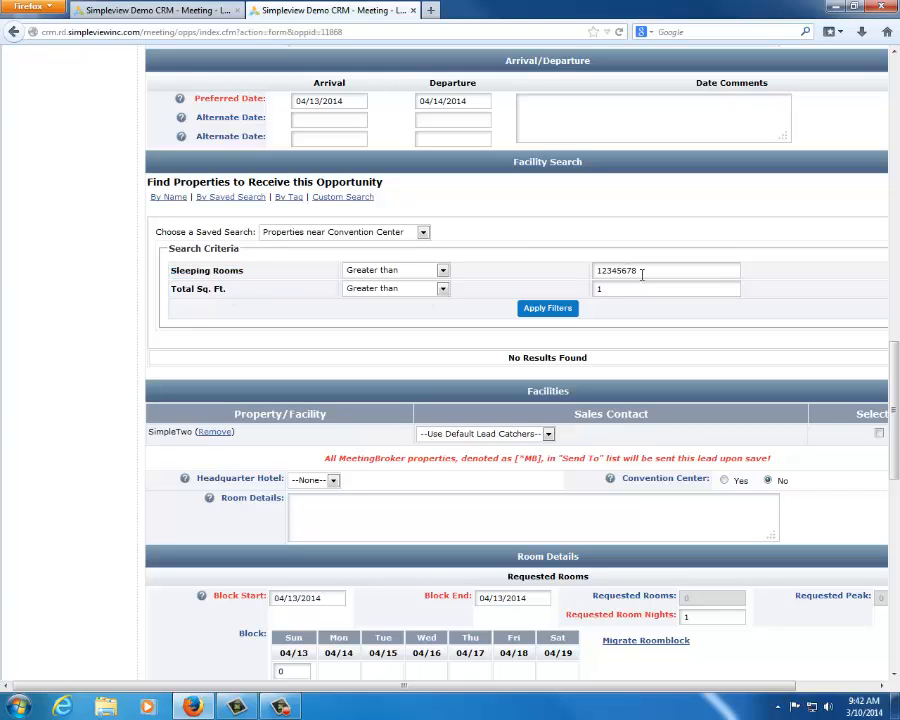
pyautogui.moveTo(633, 266); pyautogui.dragTo(466, 247)
pyautogui.press('Delete')
pyautogui.moveTo(607, 287); pyautogui.dragTo(537, 296)
pyautogui.click(543, 310)
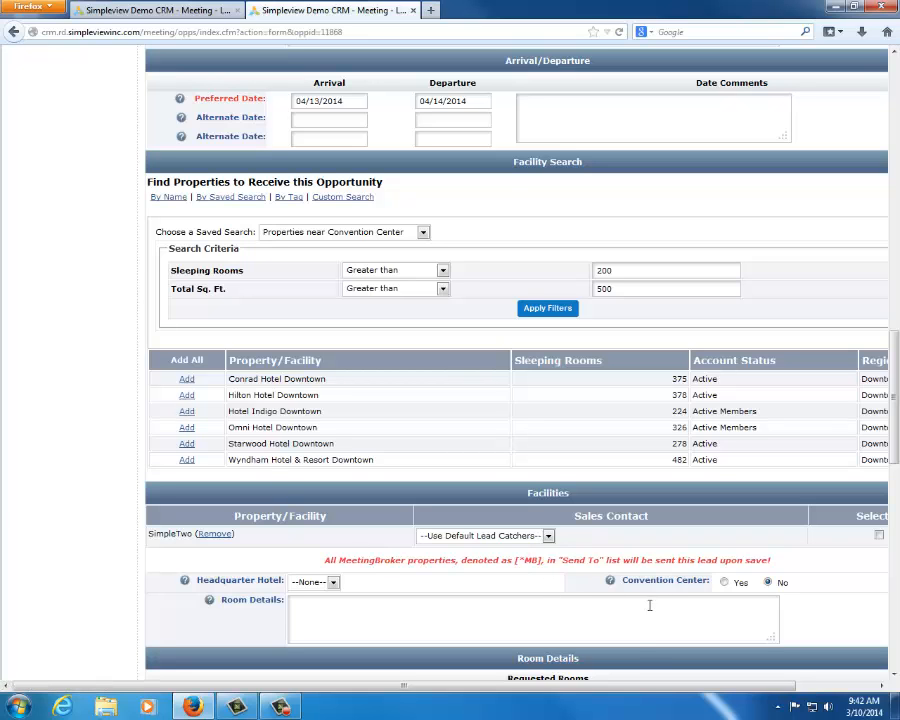
# Add Hilton Hotel Downtown and Hotel Indigo Downtown from the search results to the lead's facilities.
pyautogui.moveTo(613, 690); pyautogui.dragTo(709, 681)
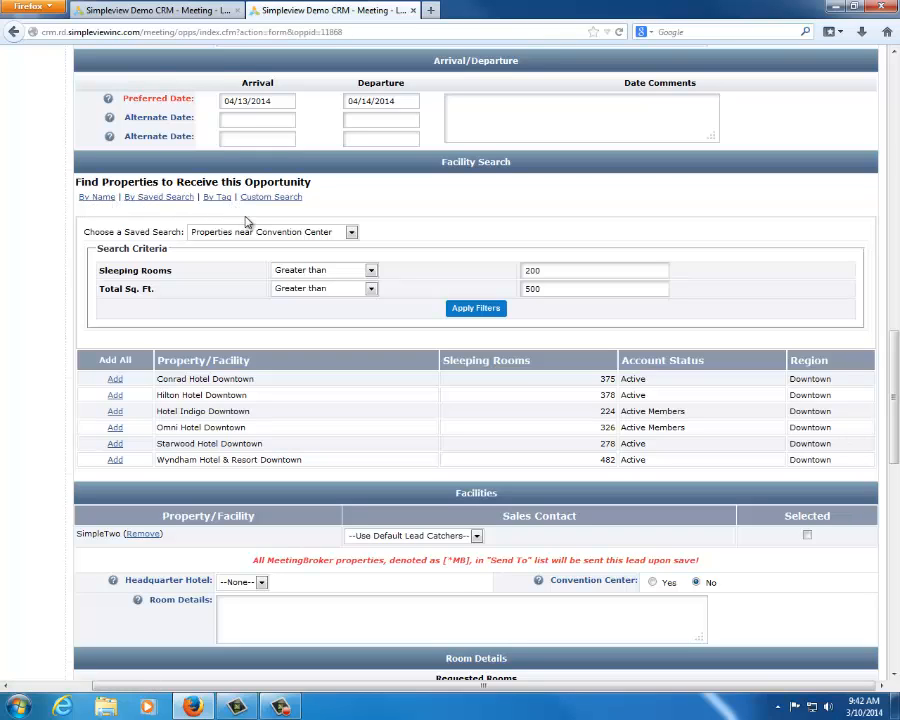
pyautogui.moveTo(537, 361); pyautogui.dragTo(442, 368)
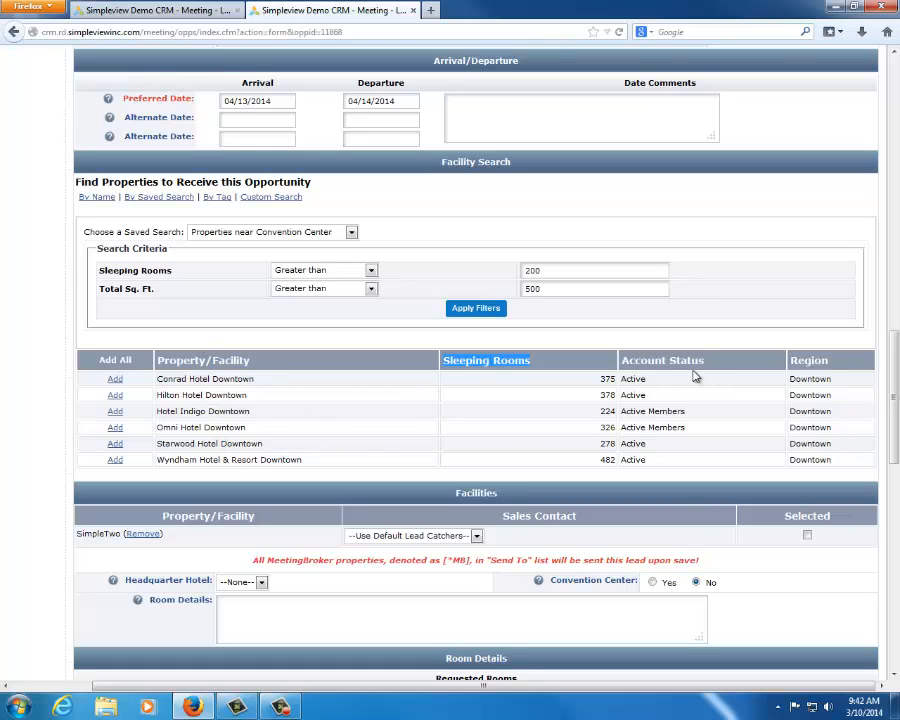
pyautogui.click(822, 360)
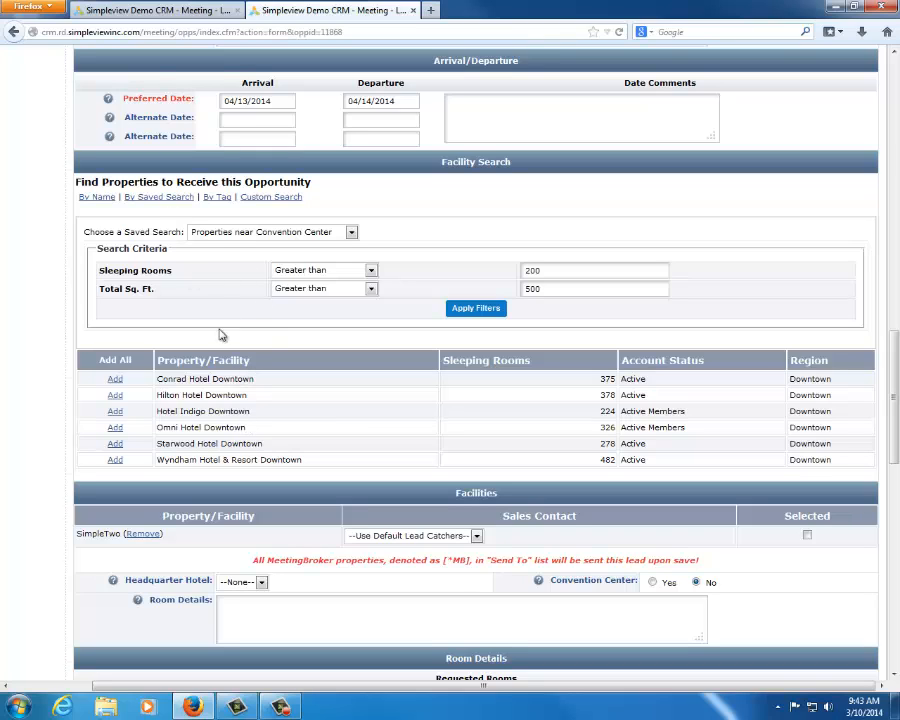
pyautogui.click(116, 395)
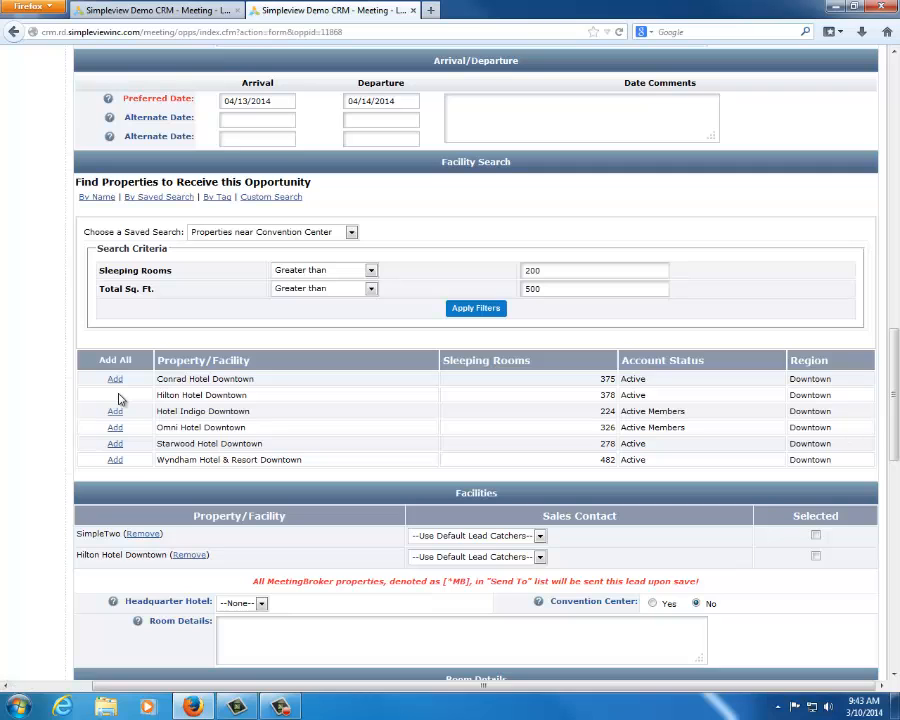
pyautogui.click(116, 411)
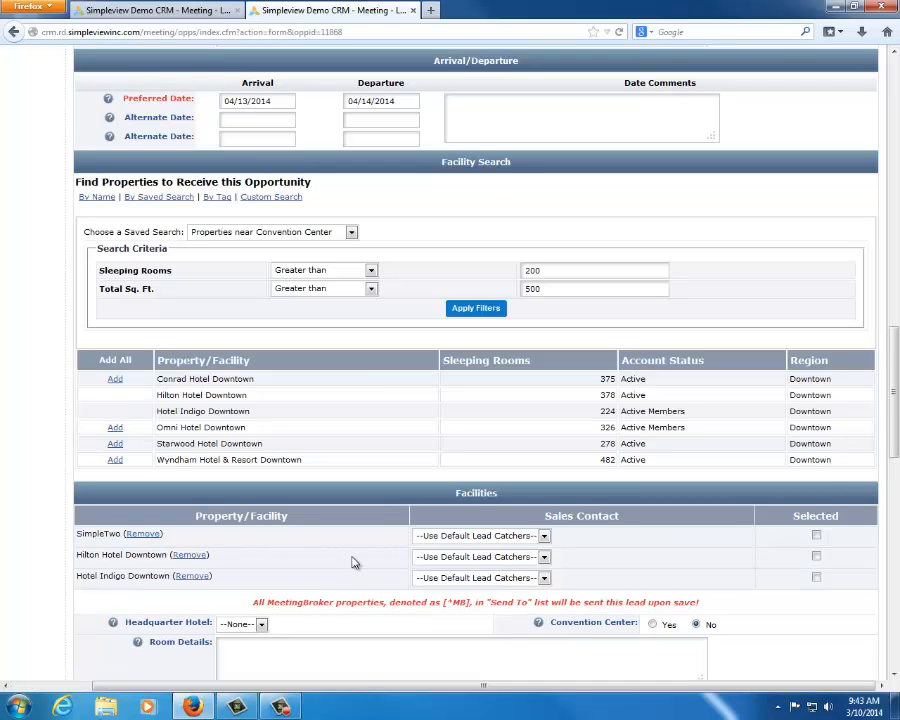
# Remove Hilton Hotel Downtown and Hotel Indigo Downtown from the lead's facilities, confirming each removal.
pyautogui.click(196, 557)
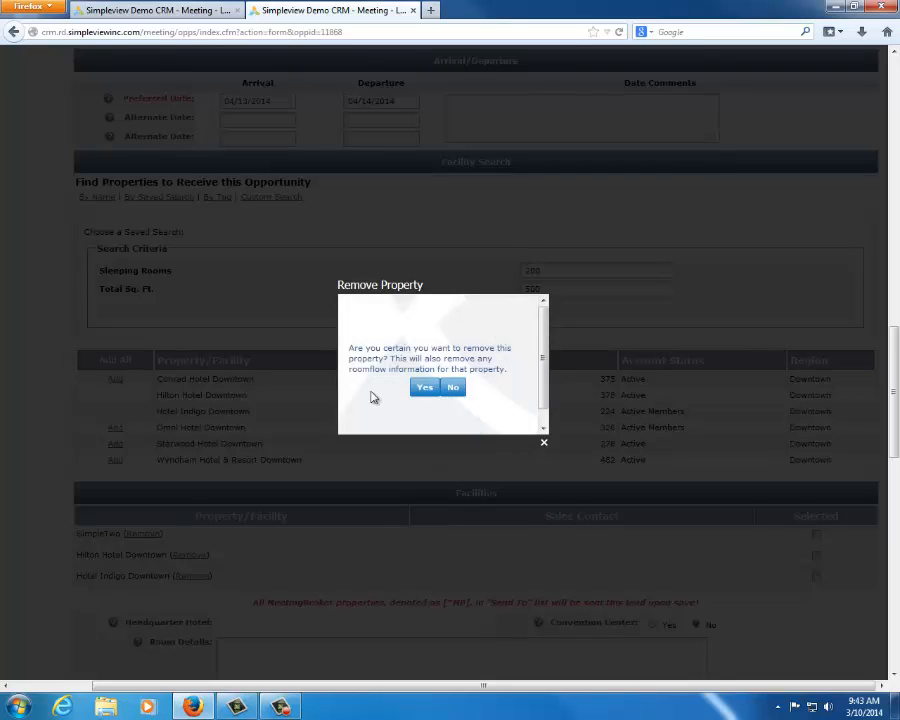
pyautogui.click(425, 390)
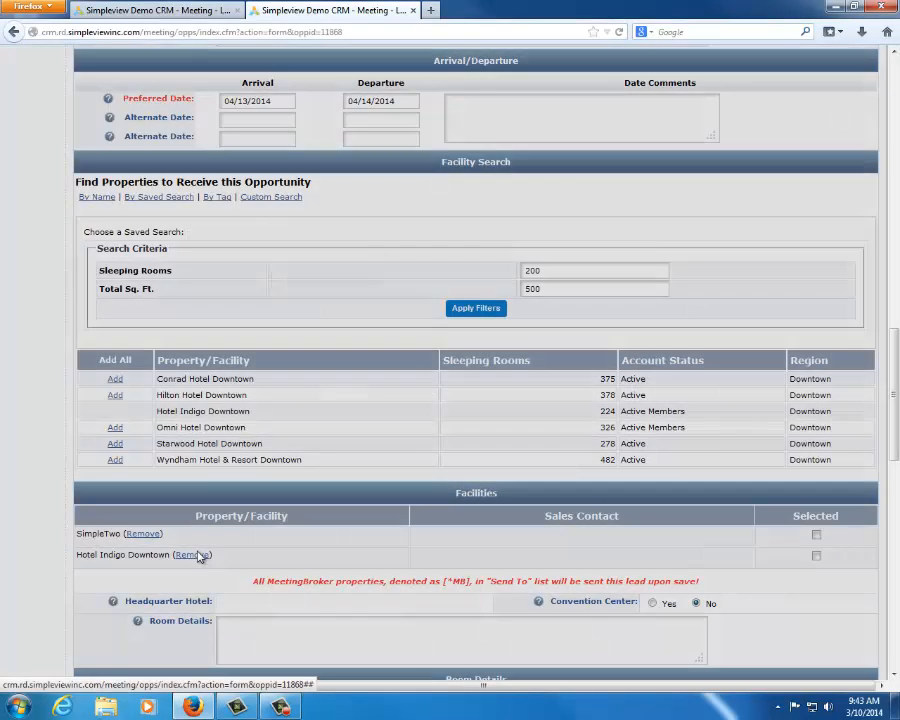
pyautogui.click(195, 553)
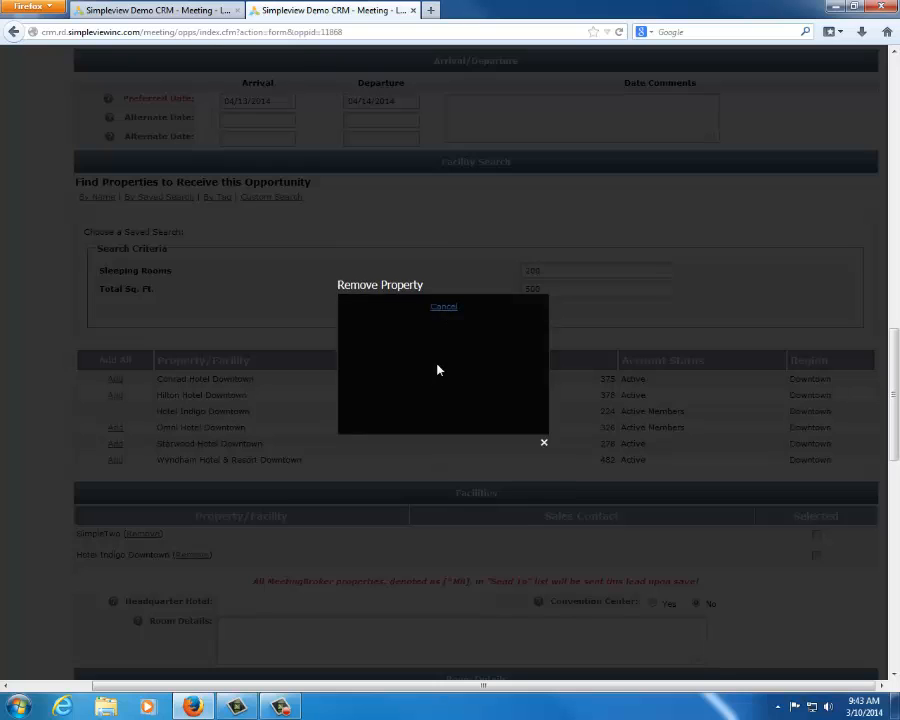
pyautogui.click(425, 388)
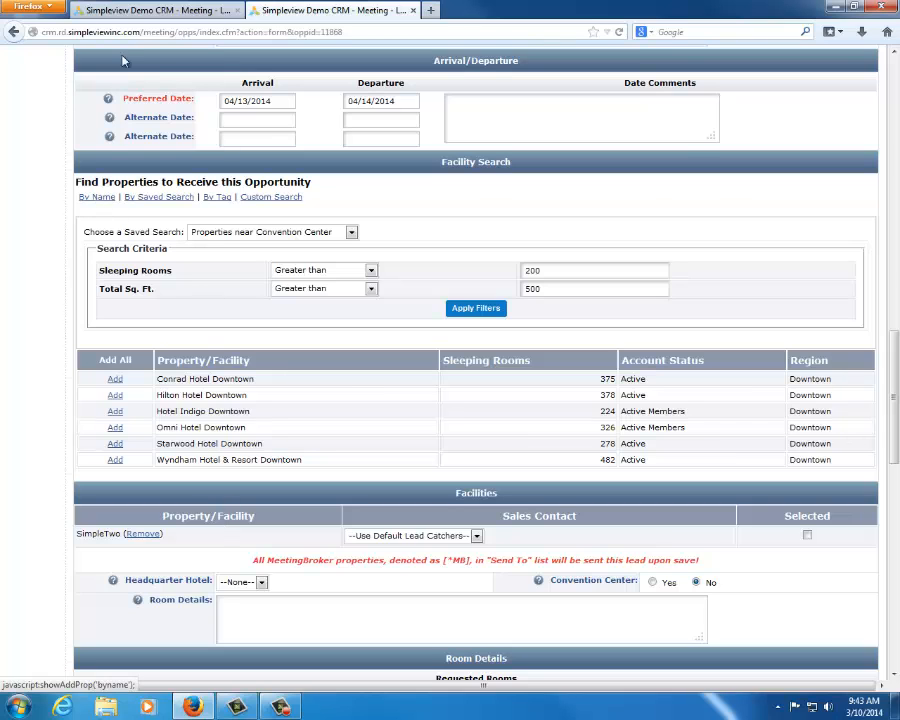
# Run the Luxary Hotels saved search in the 2015 Annual Convention lead and return to the VIP Marketing Meeting 2015 lead.
pyautogui.click(163, 197)
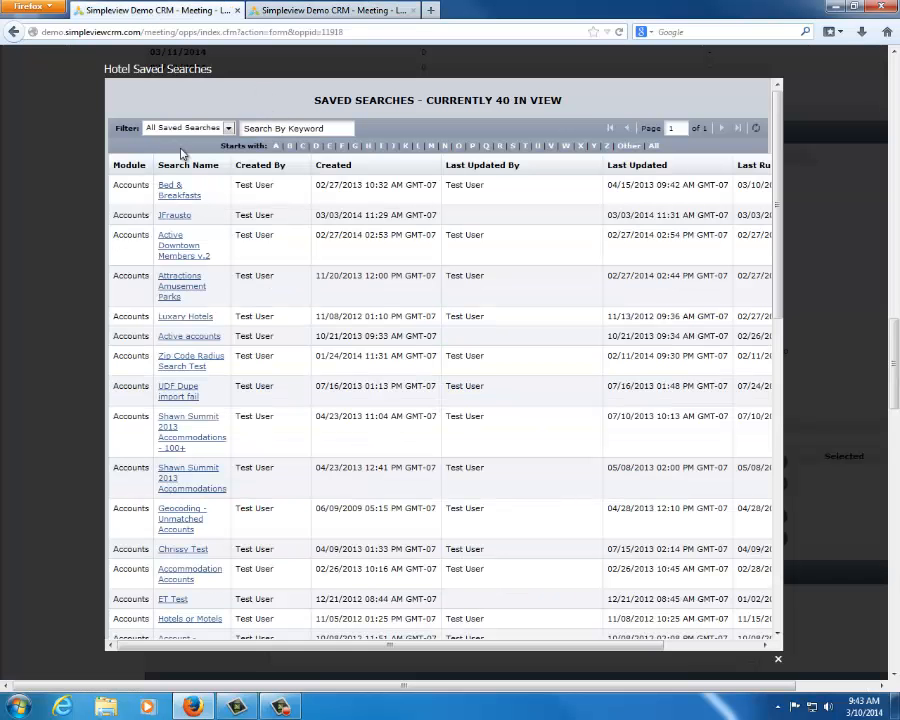
pyautogui.click(205, 316)
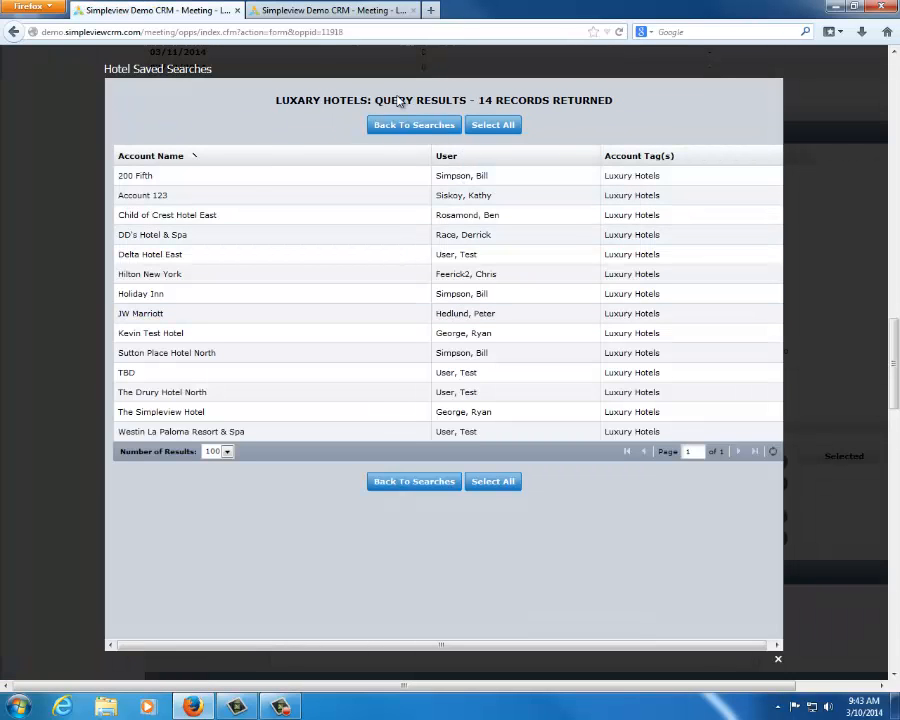
pyautogui.click(310, 12)
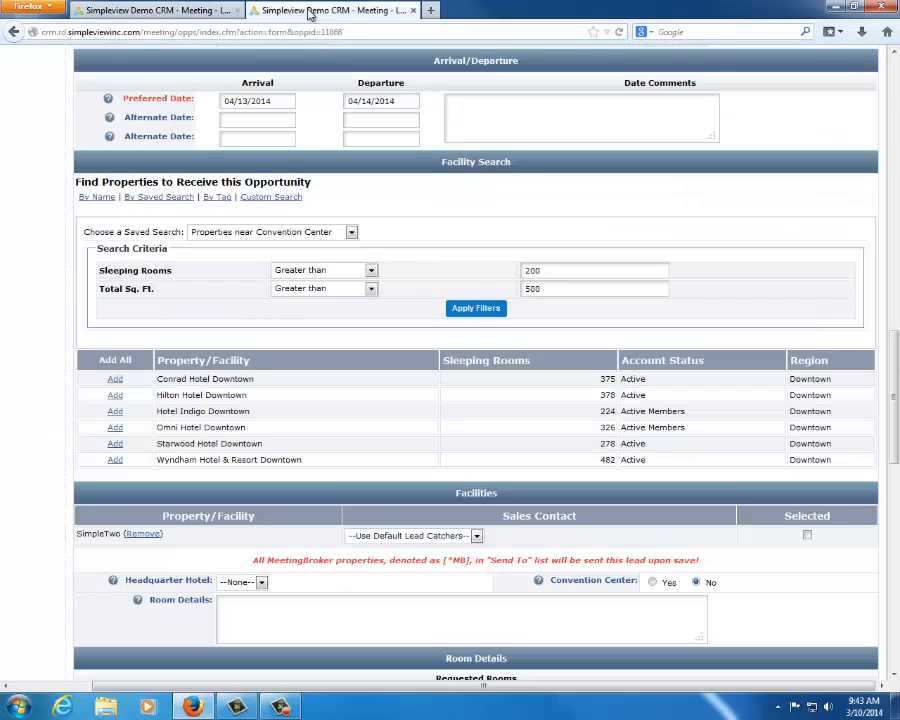
# View Facility Search's name search and its custom search filter builder, closing the builder without defining any filter.
pyautogui.click(95, 196)
pyautogui.doubleClick(190, 233)
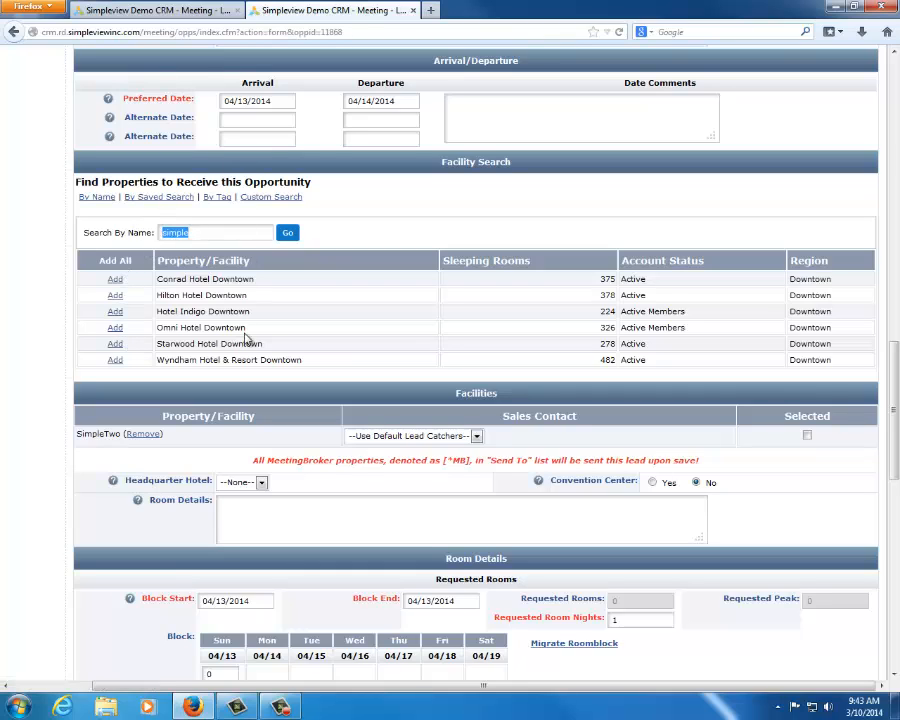
pyautogui.click(272, 198)
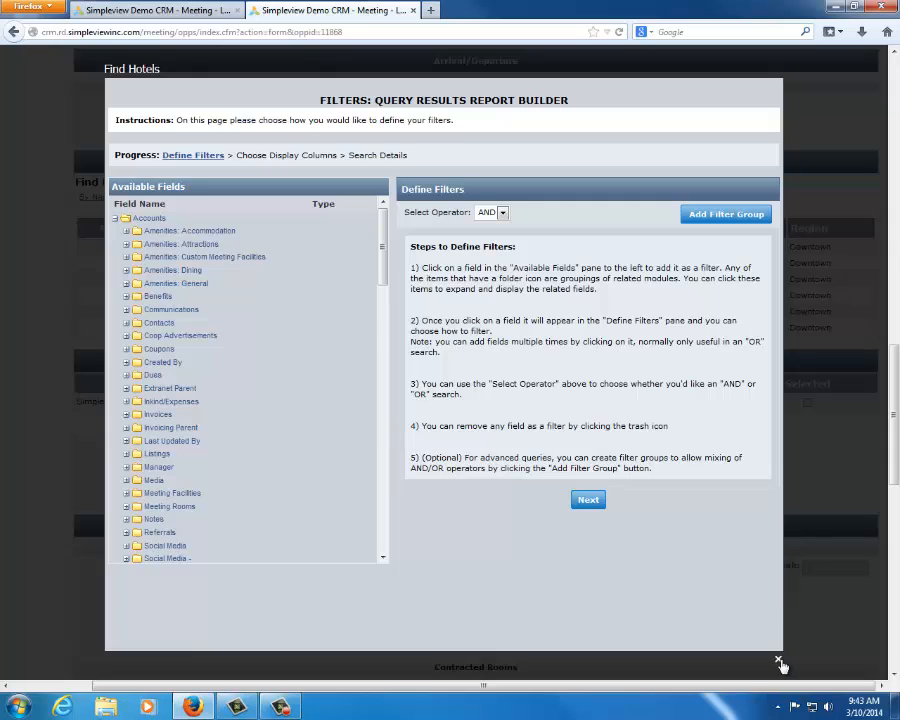
pyautogui.click(778, 661)
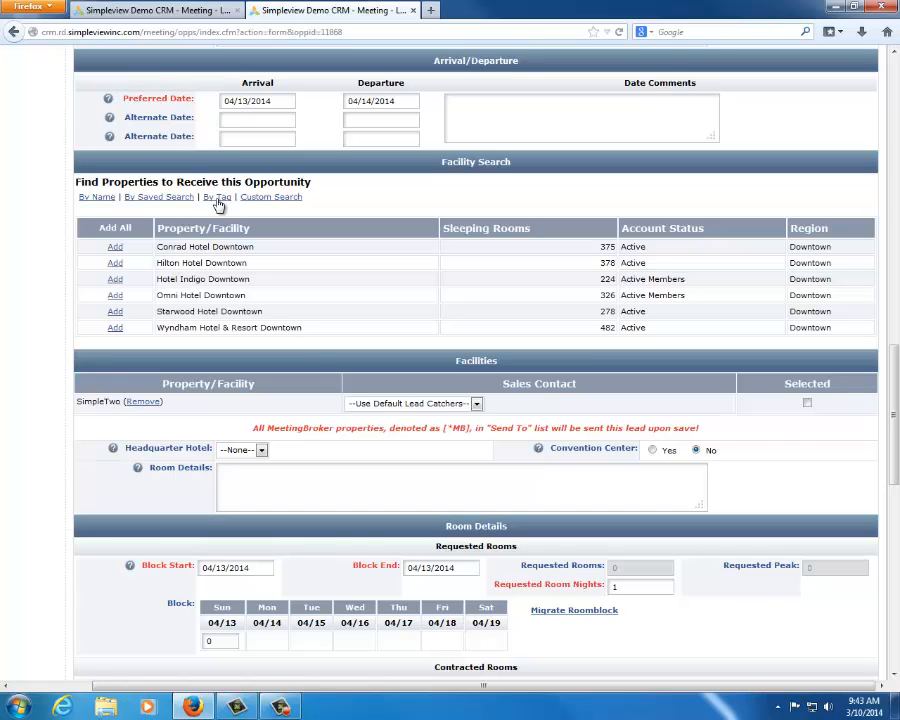
# In the 2015 Annual Convention lead, close the saved search results and filter the available hotels by the Bed & Breakfasts tag.
pyautogui.click(170, 12)
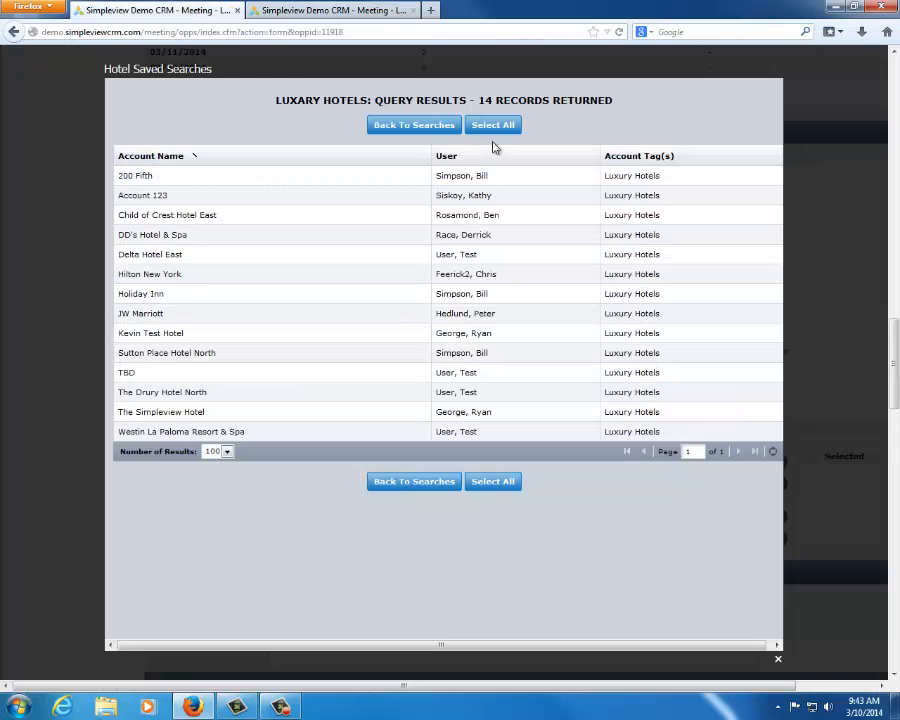
pyautogui.click(778, 661)
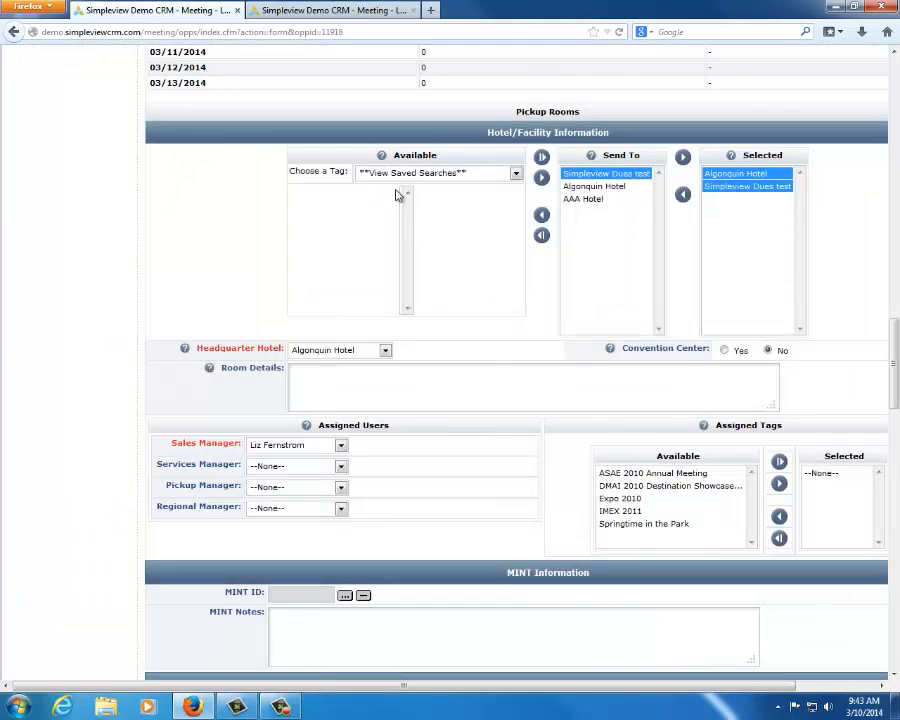
pyautogui.click(412, 174)
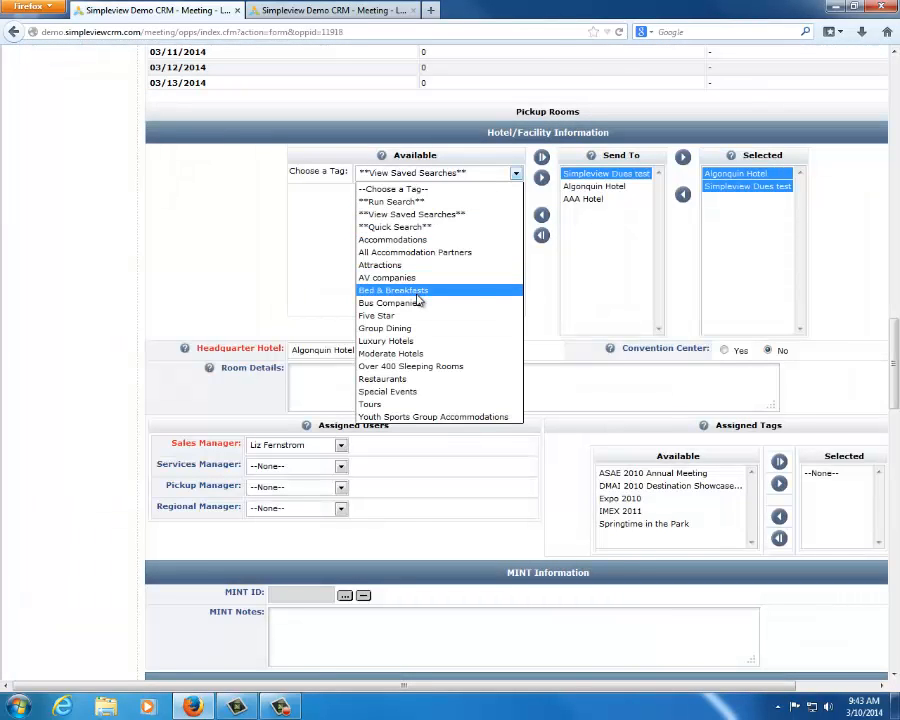
pyautogui.click(418, 292)
pyautogui.click(492, 176)
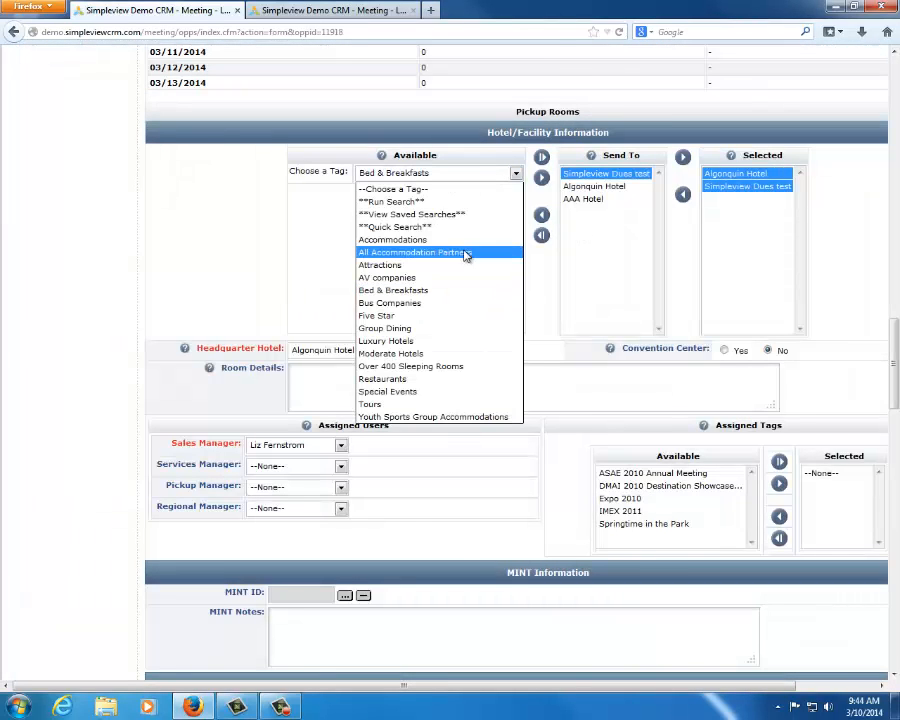
# In the VIP Marketing Meeting 2015 lead, search facilities by the Convention Center Hotels tag and add Courtyard by Marriott Downtown.
pyautogui.click(307, 8)
pyautogui.click(307, 12)
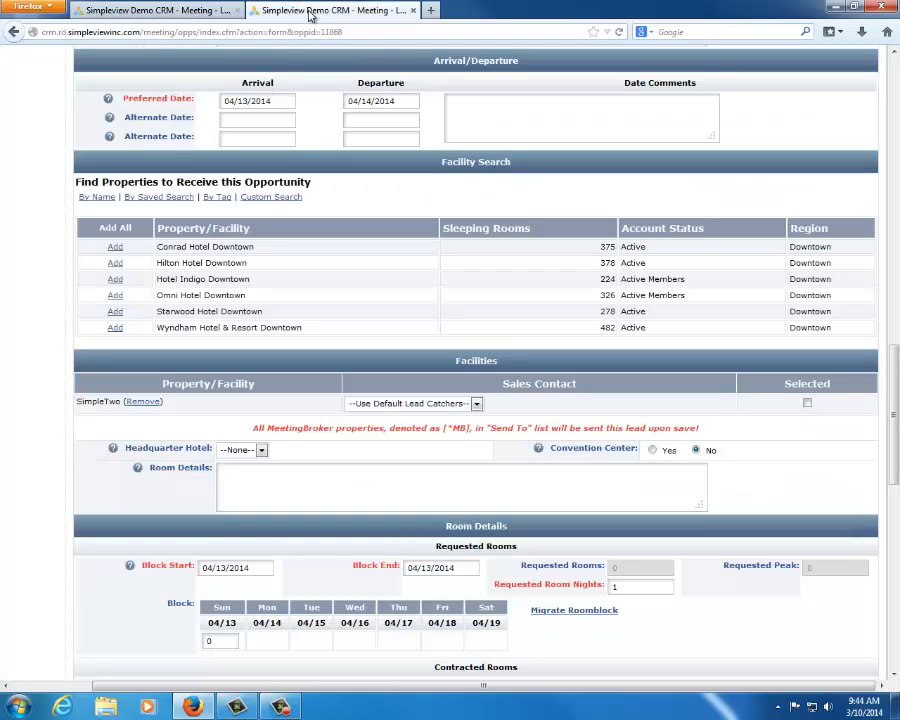
pyautogui.click(220, 197)
pyautogui.click(229, 233)
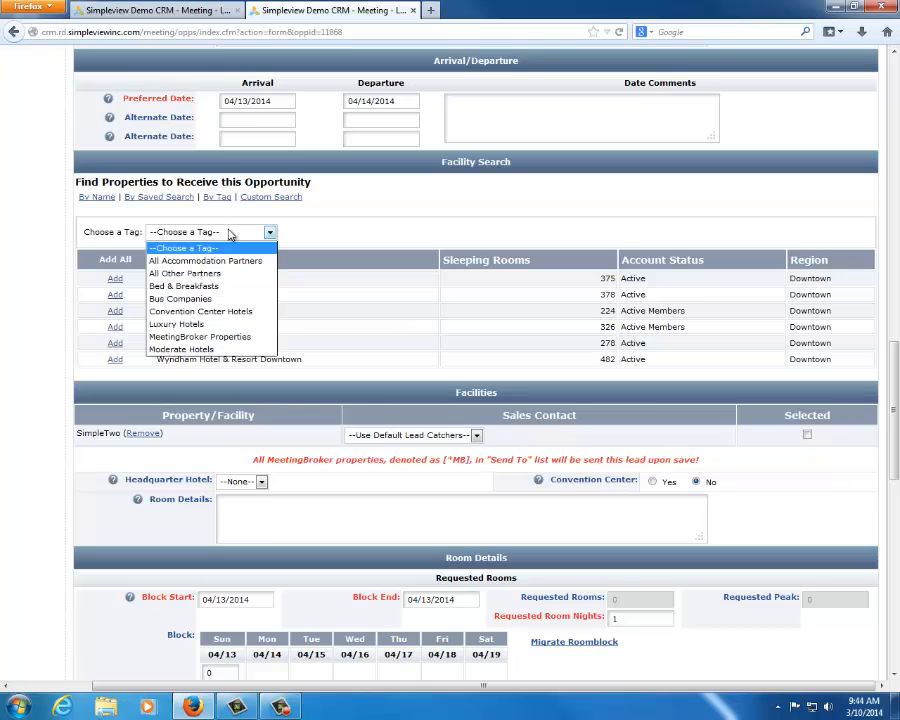
pyautogui.click(224, 311)
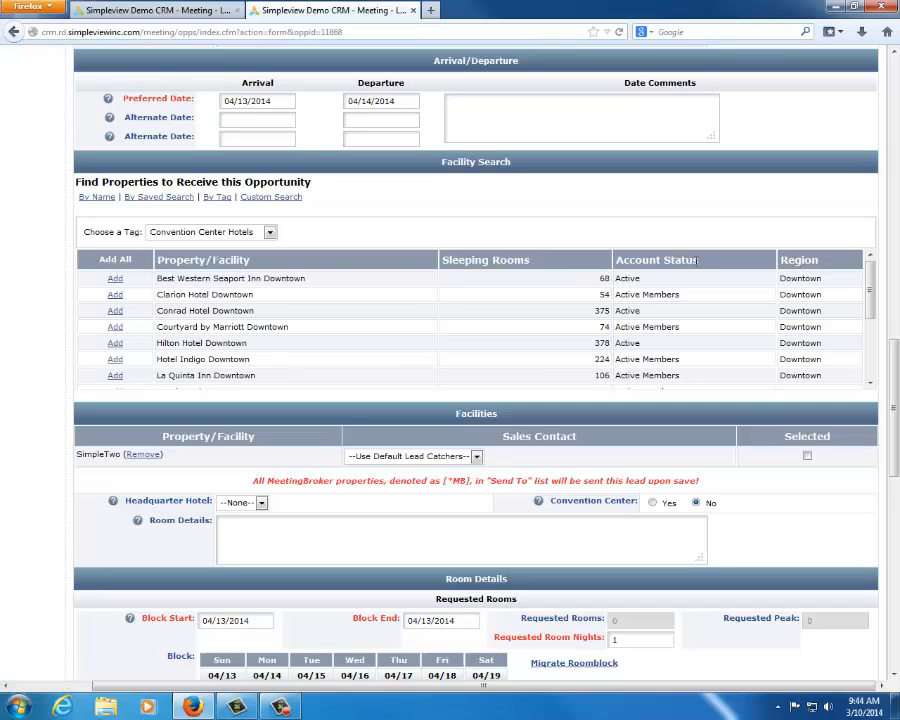
pyautogui.moveTo(580, 260); pyautogui.dragTo(442, 257)
pyautogui.click(115, 329)
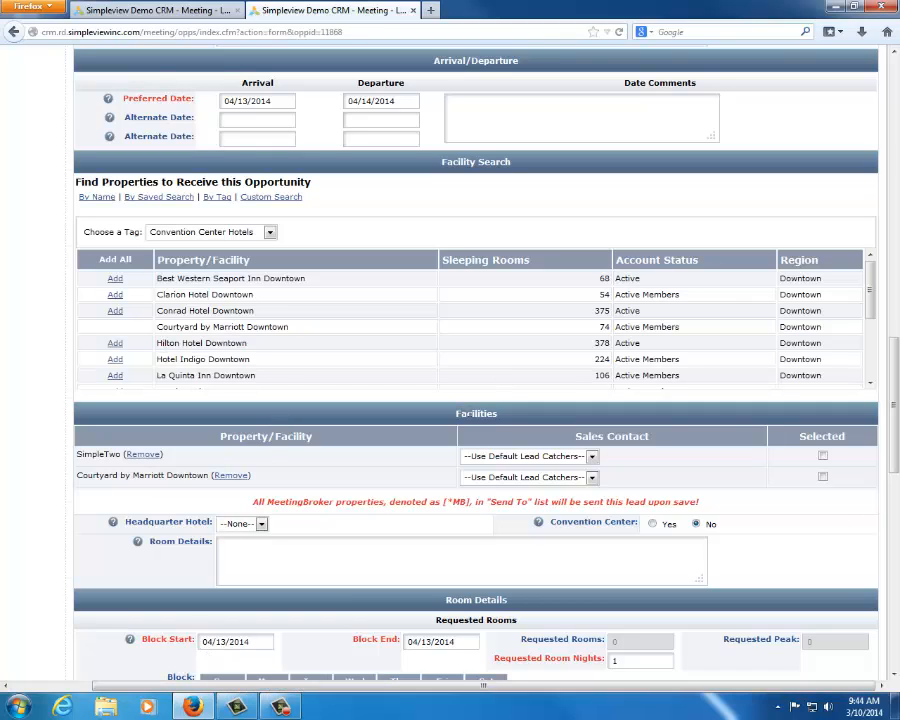
pyautogui.doubleClick(484, 413)
# View the available hotel tag choices in the 2015 Annual Convention lead and return to the VIP Marketing Meeting 2015 lead.
pyautogui.click(130, 10)
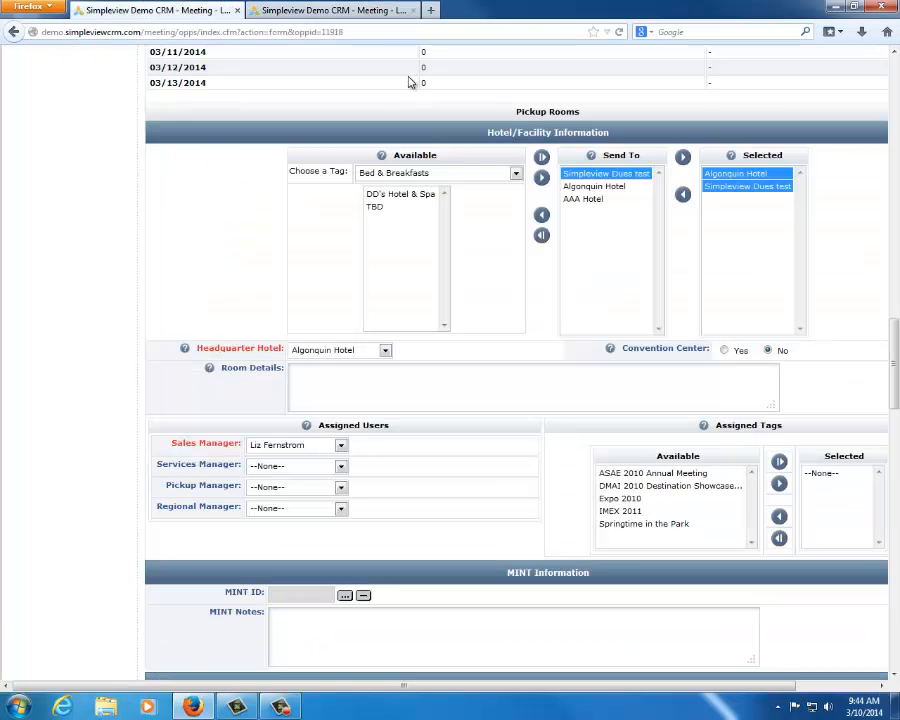
pyautogui.click(455, 172)
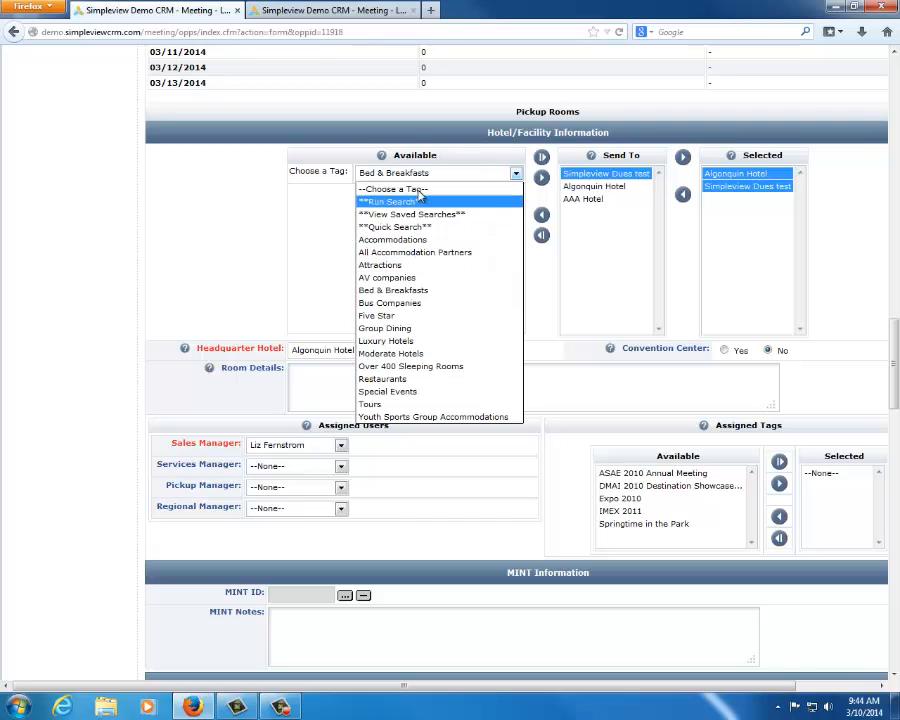
pyautogui.click(313, 15)
pyautogui.click(312, 16)
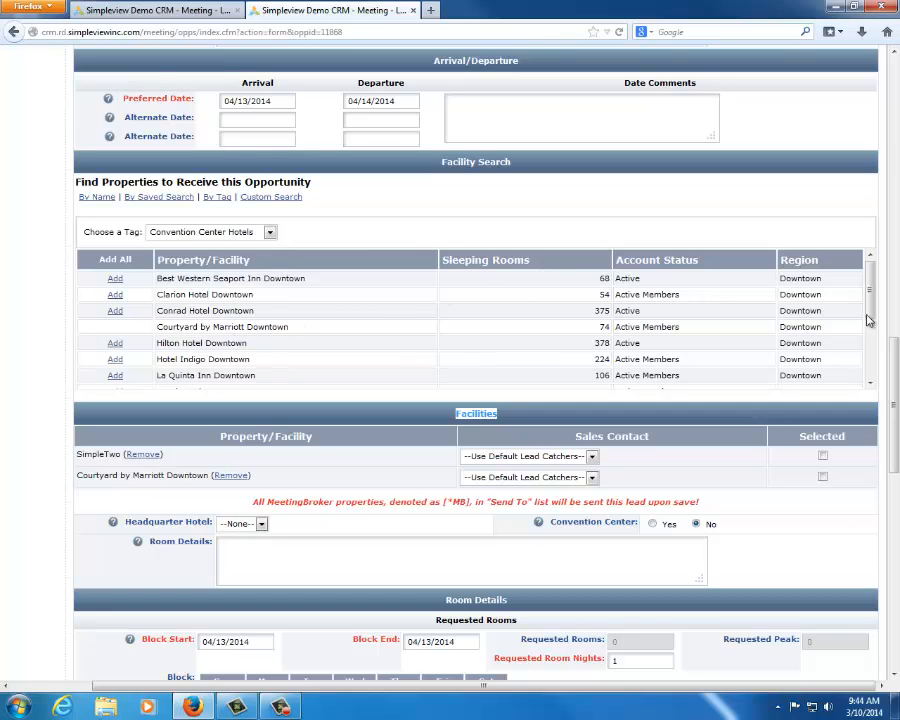
# Add Conrad Hotel Downtown to the facilities, keeping the default lead catchers as sales contacts, and save the lead.
pyautogui.click(116, 311)
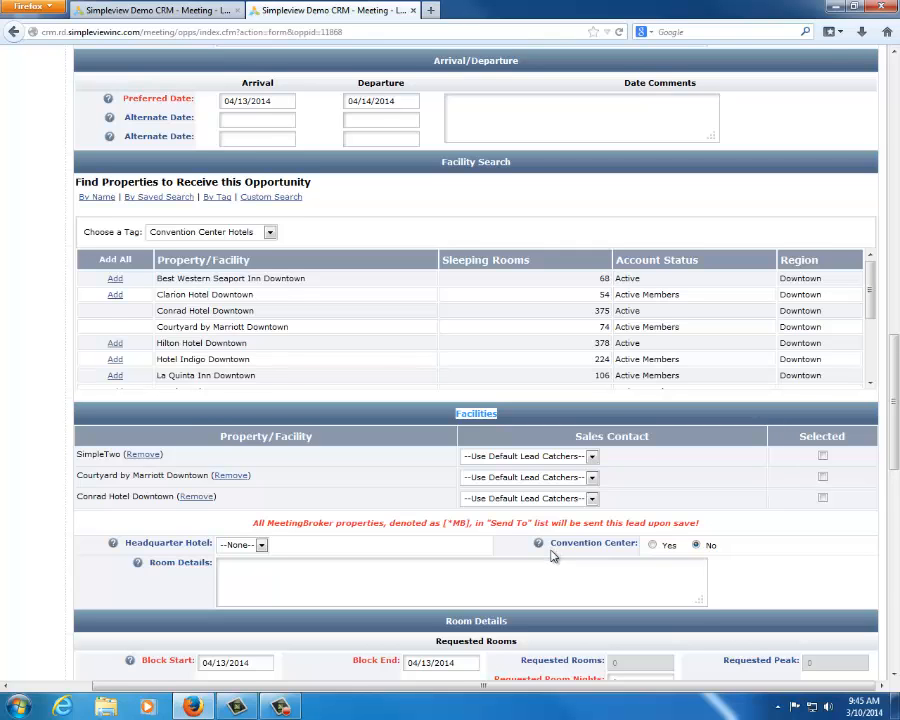
pyautogui.scroll(-3, 553, 556)
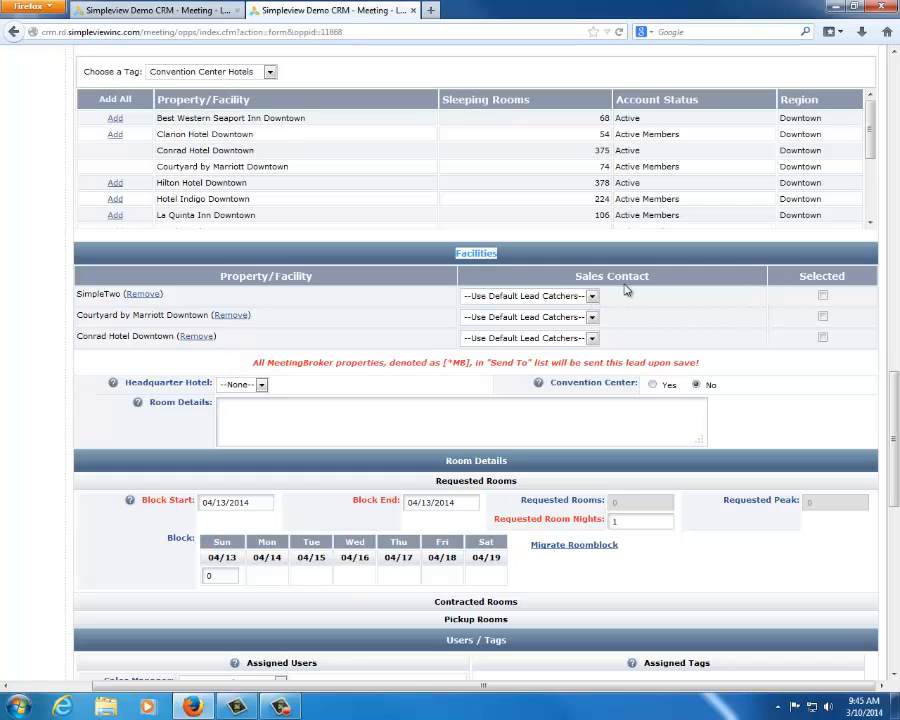
pyautogui.moveTo(652, 277); pyautogui.dragTo(565, 276)
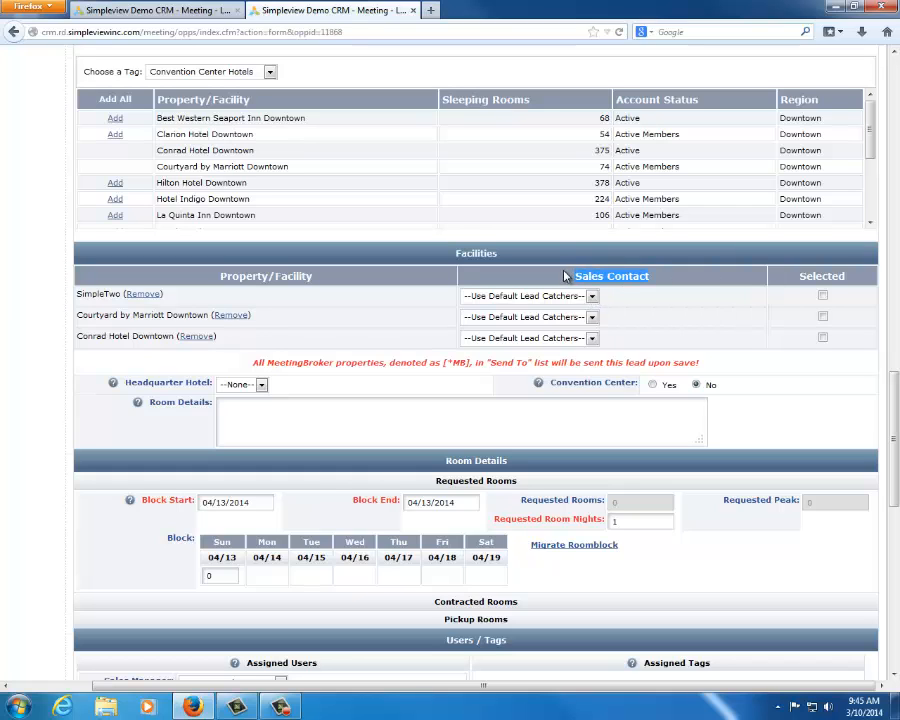
pyautogui.click(358, 319)
pyautogui.moveTo(655, 279); pyautogui.dragTo(571, 277)
pyautogui.click(583, 305)
pyautogui.moveTo(693, 281); pyautogui.dragTo(548, 273)
pyautogui.click(659, 298)
pyautogui.scroll(-10, 626, 503)
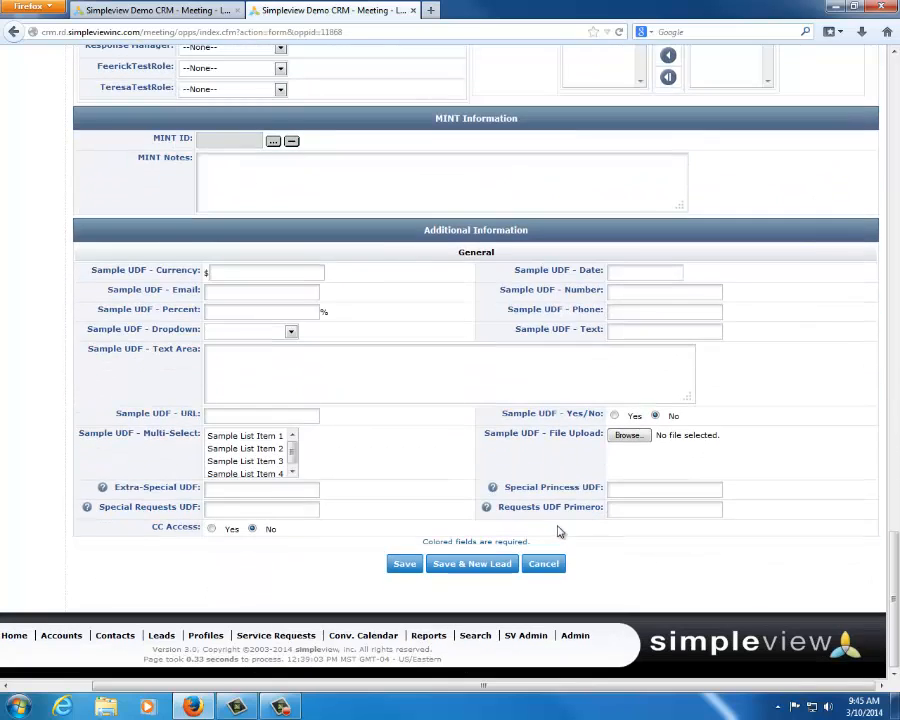
pyautogui.click(400, 565)
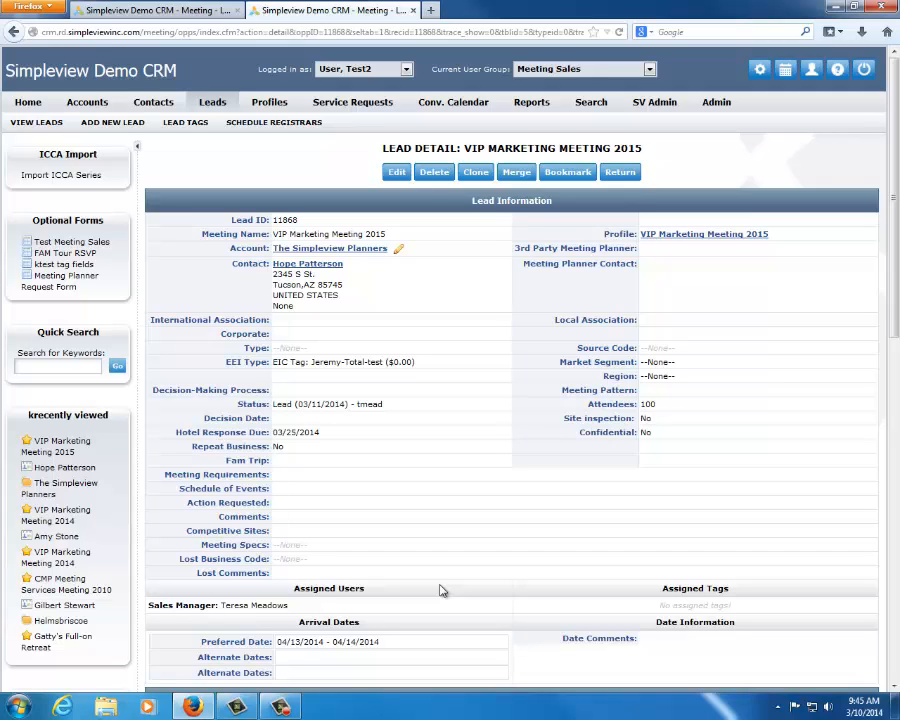
# Reopen the VIP Marketing Meeting 2015 lead for editing and set its status to Definite.
pyautogui.click(397, 174)
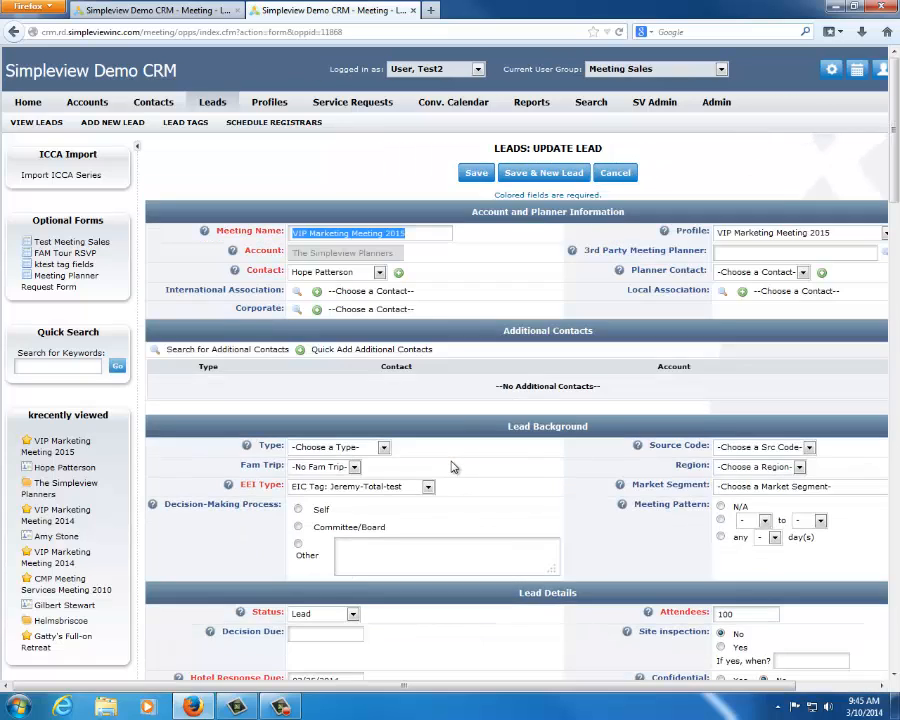
pyautogui.scroll(-5, 477, 462)
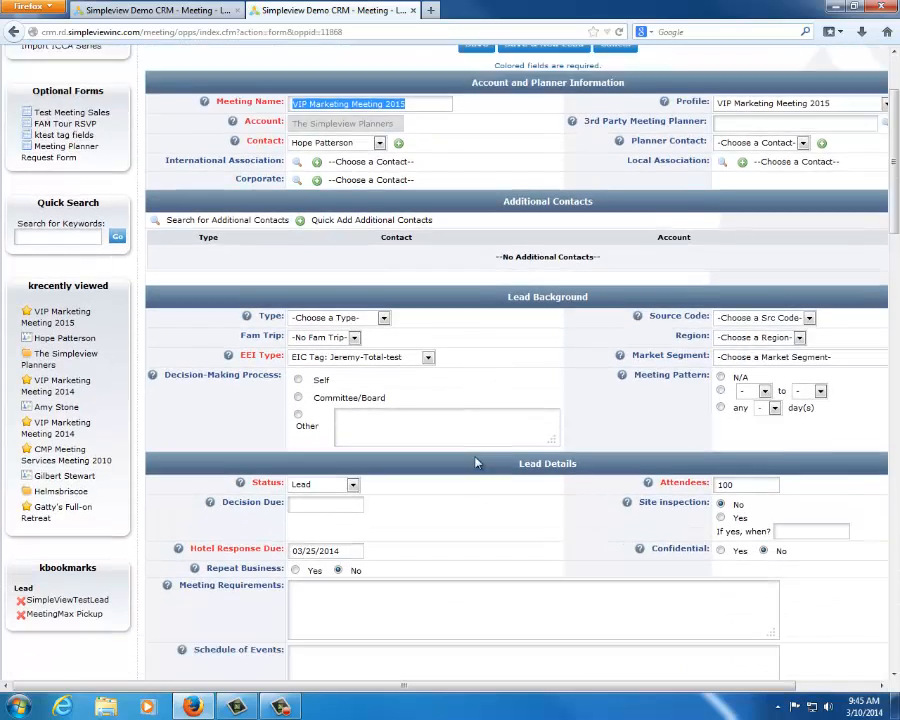
pyautogui.click(350, 373)
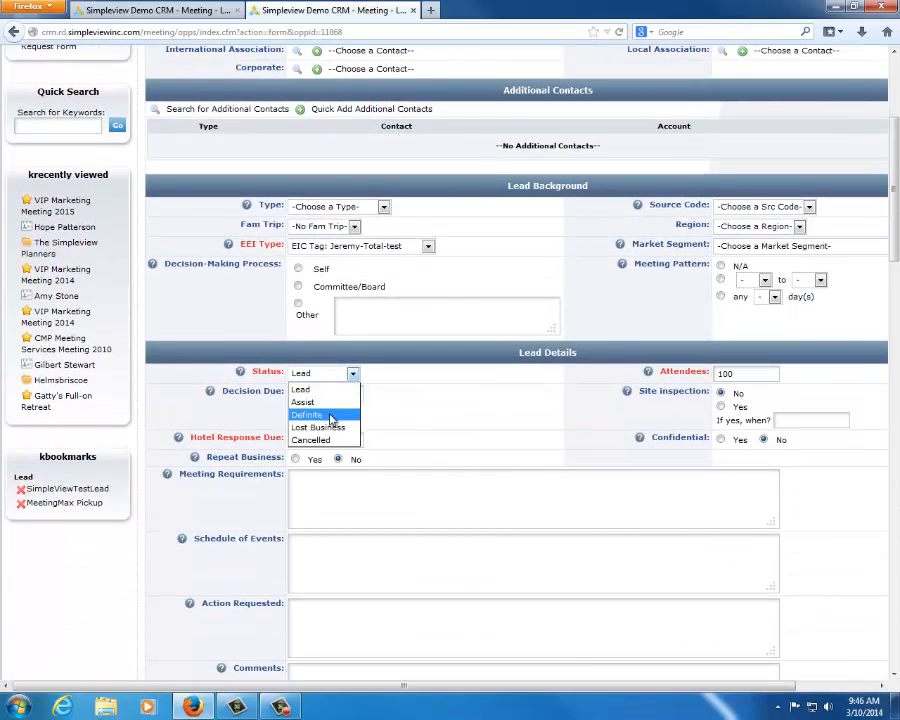
pyautogui.click(320, 414)
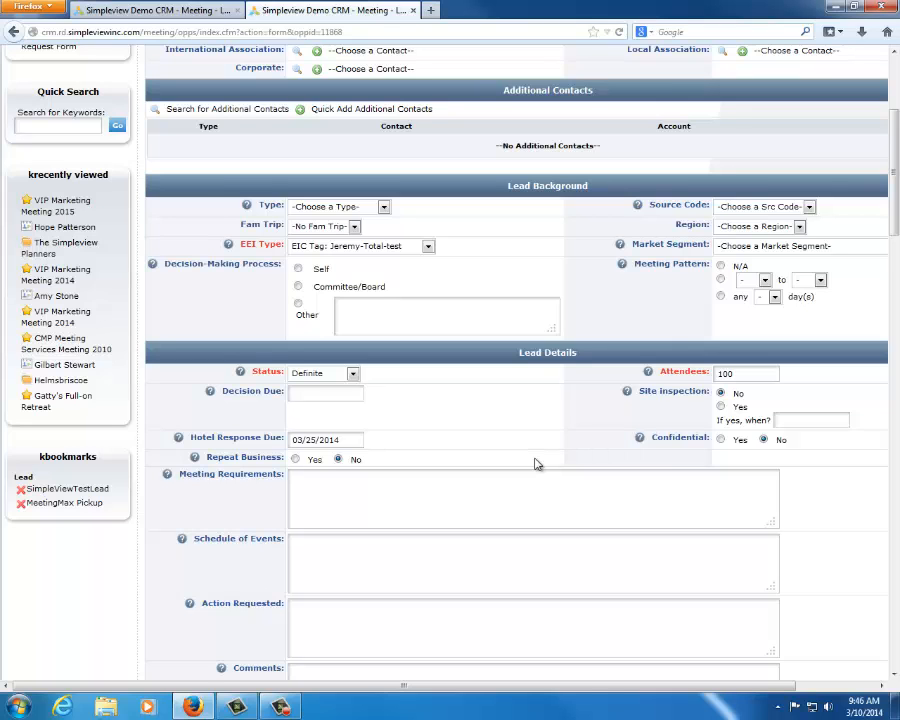
# Mark Courtyard by Marriott Downtown and SimpleTwo as selected in the lead's facilities.
pyautogui.scroll(-12, 533, 463)
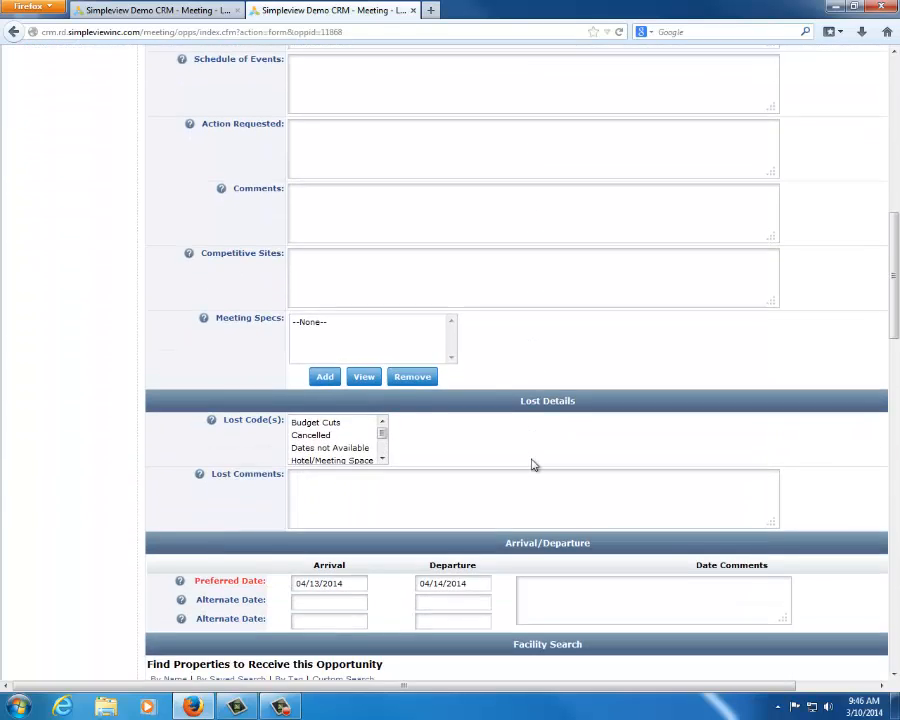
pyautogui.scroll(-1, 533, 463)
pyautogui.scroll(-3, 533, 460)
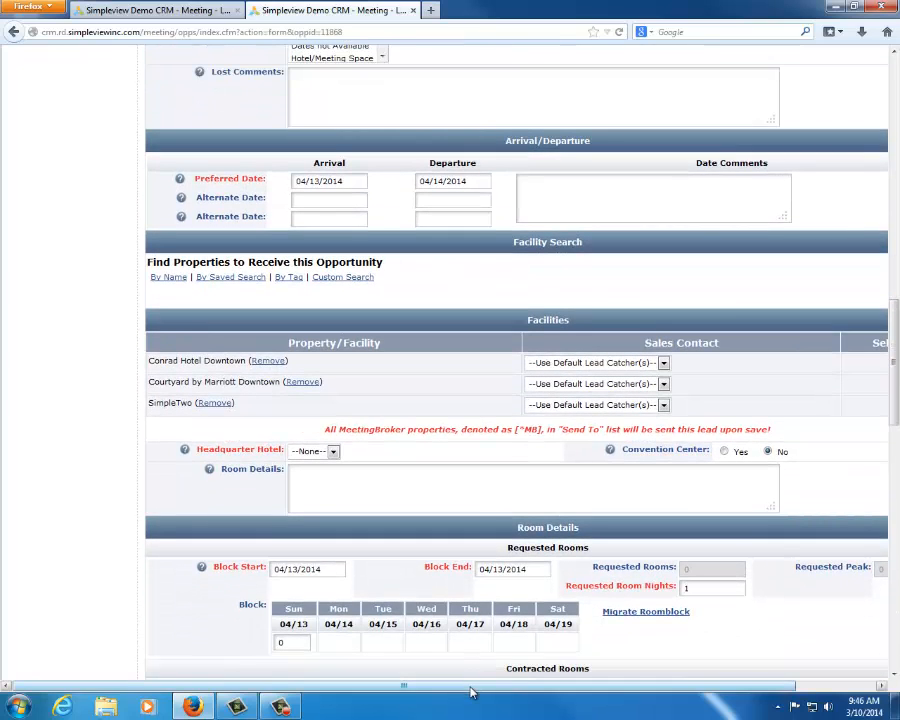
pyautogui.moveTo(472, 692); pyautogui.dragTo(596, 688)
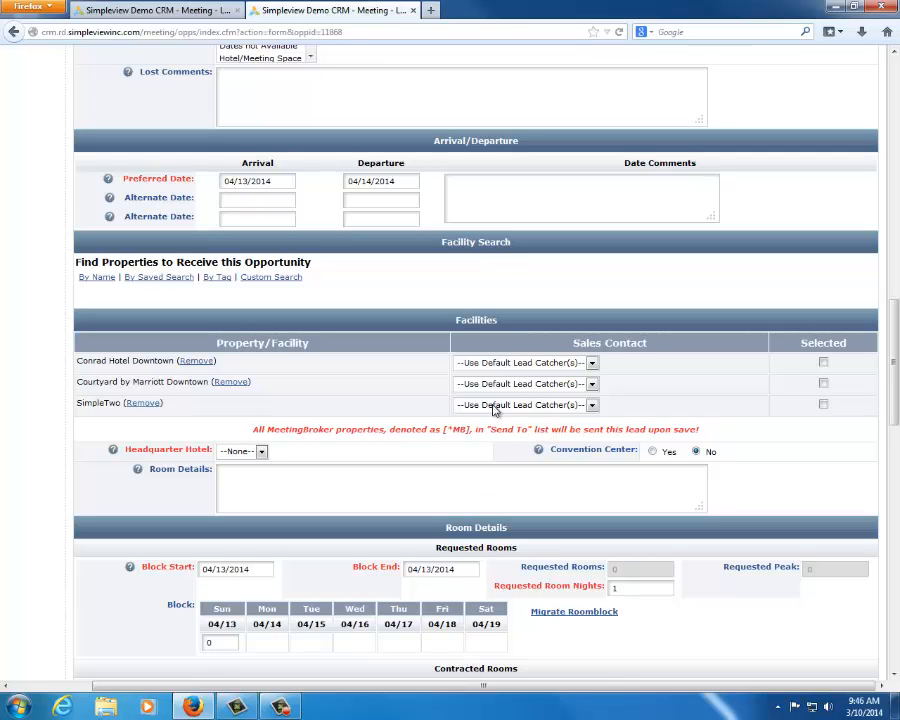
pyautogui.scroll(-2, 492, 406)
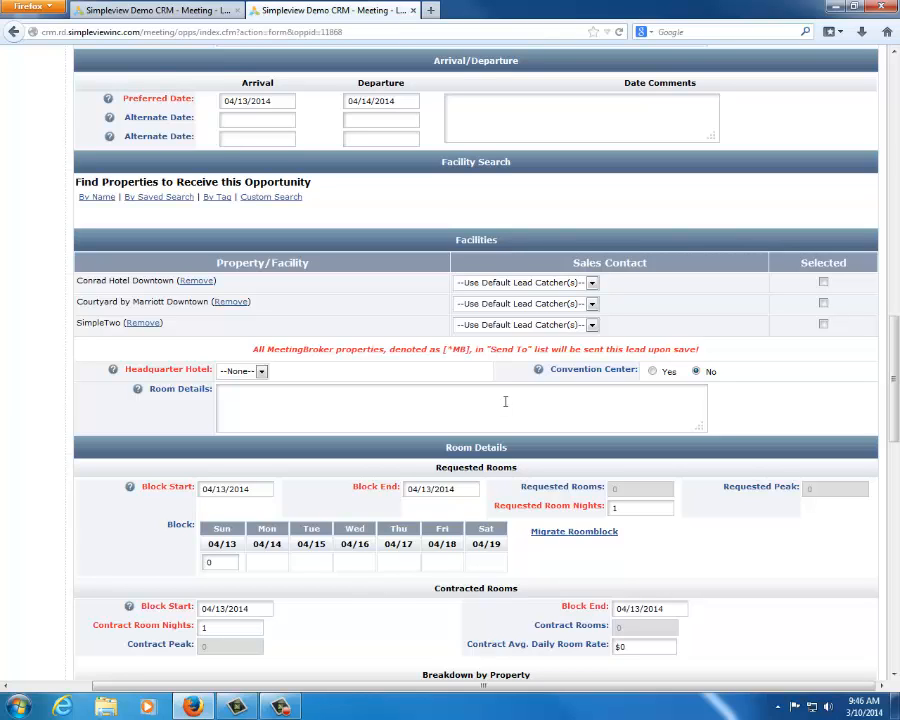
pyautogui.scroll(-2, 495, 404)
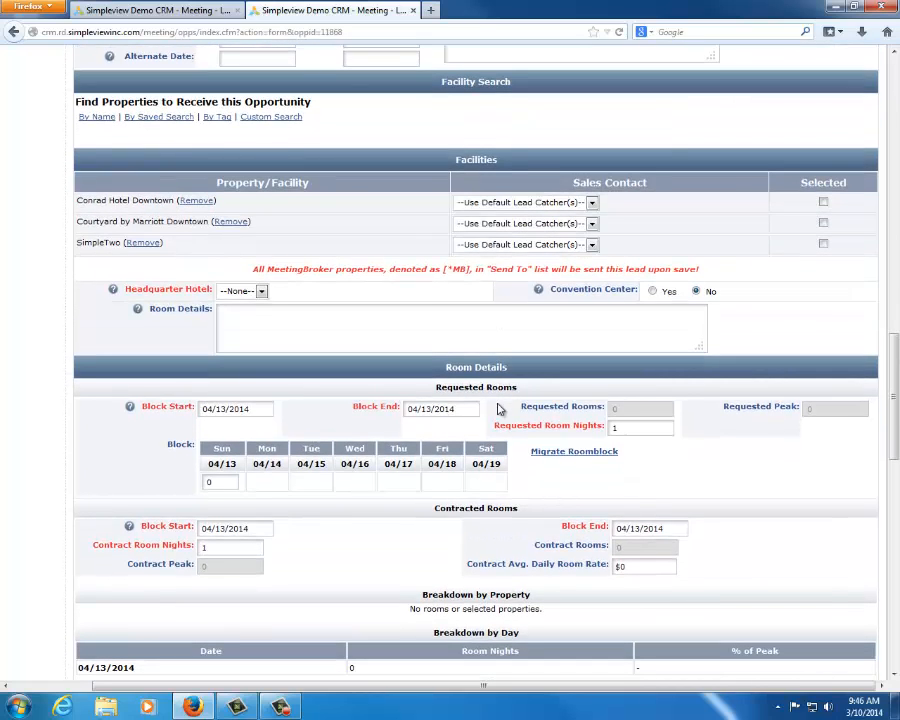
pyautogui.click(823, 224)
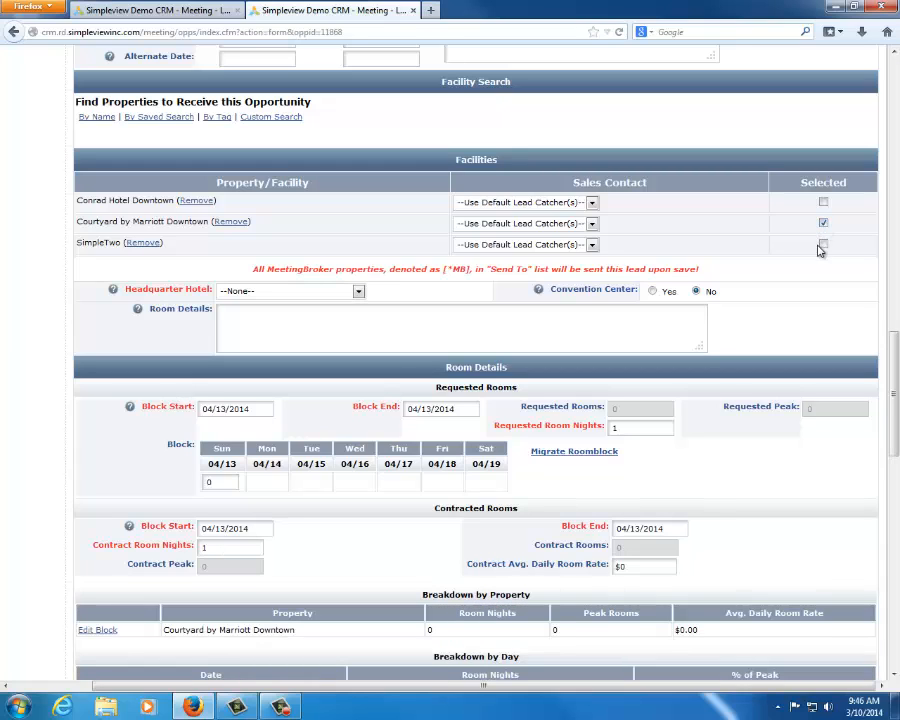
pyautogui.click(823, 245)
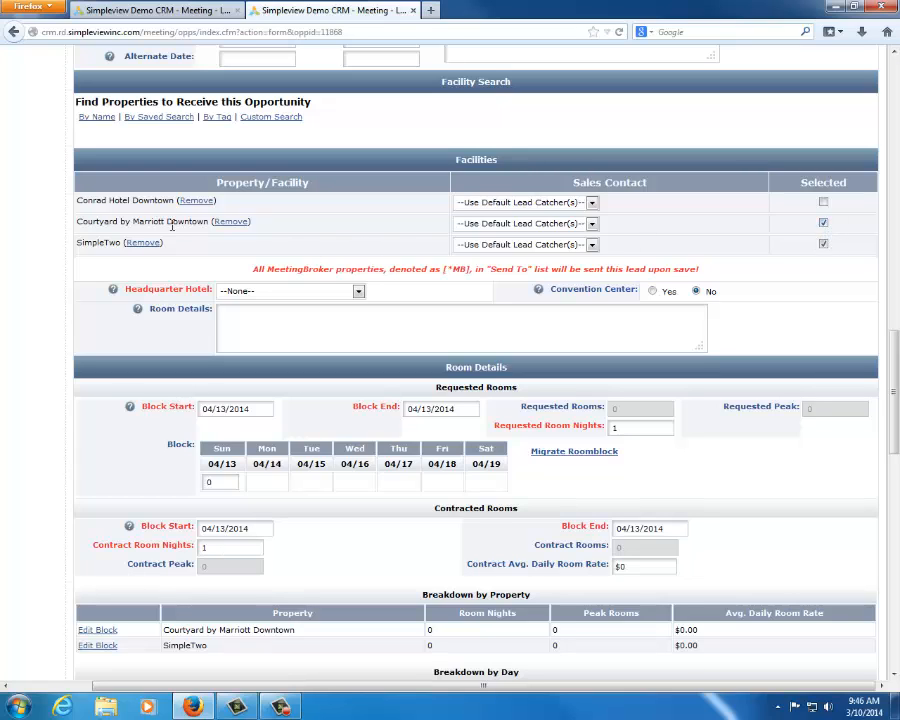
# Set the lead's headquarter hotel to SimpleTwo.
pyautogui.moveTo(126, 289); pyautogui.dragTo(294, 292)
pyautogui.click(294, 292)
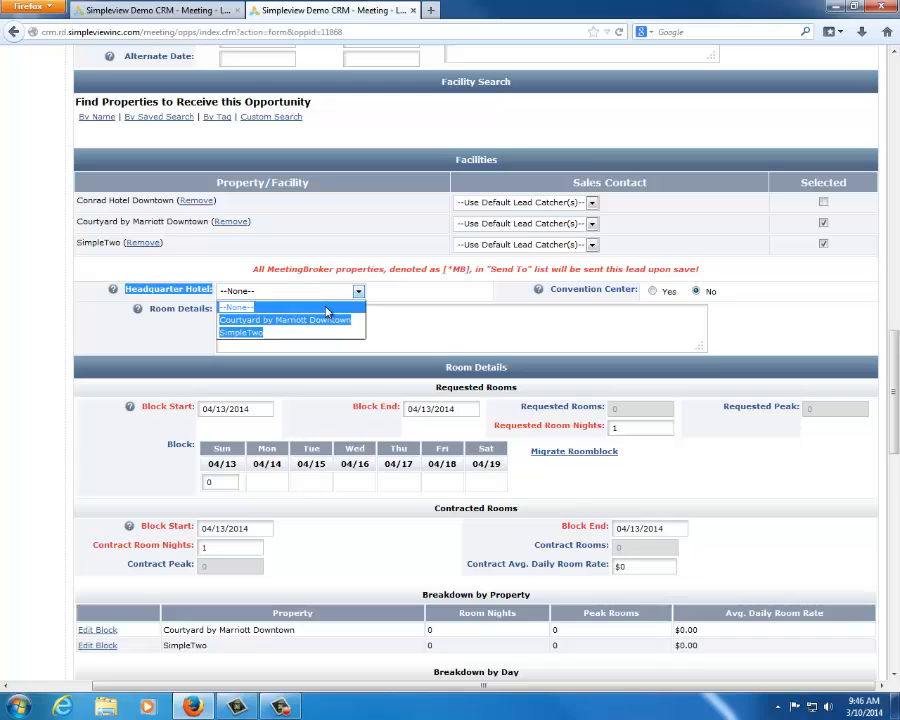
pyautogui.click(464, 299)
pyautogui.click(232, 268)
pyautogui.click(266, 292)
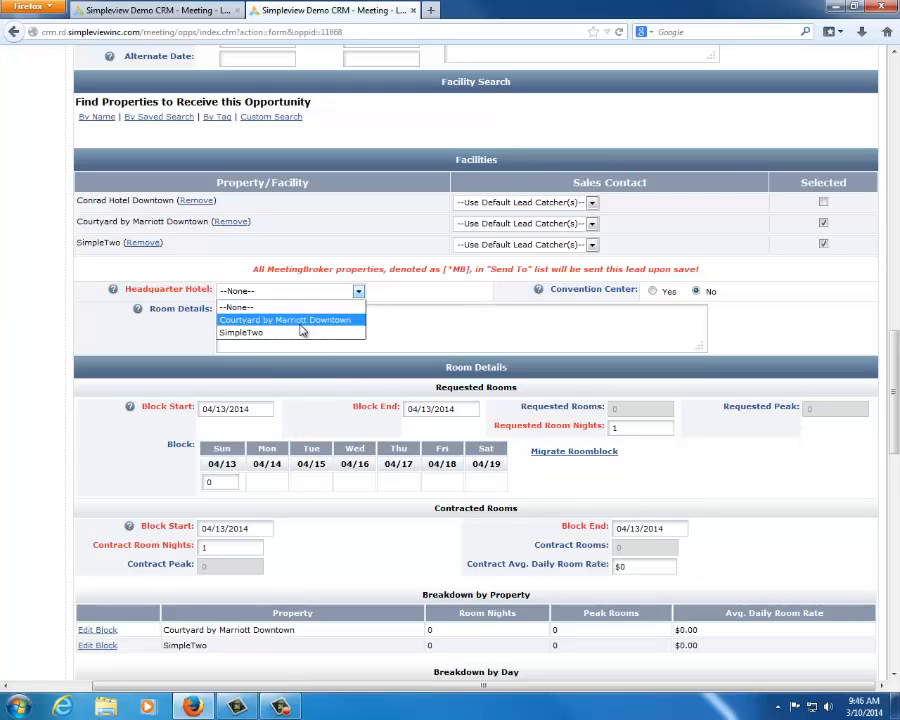
pyautogui.click(295, 333)
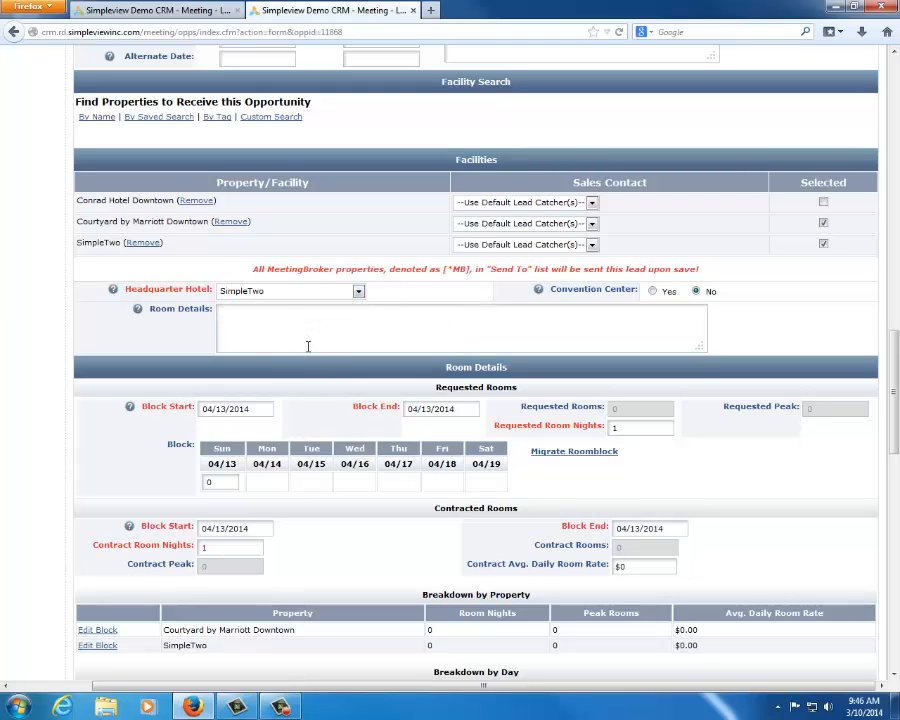
# View the contracted room block for Courtyard by Marriott Downtown, close it without changes, and look over the pickup rooms section.
pyautogui.scroll(-4, 305, 345)
pyautogui.scroll(-1, 308, 350)
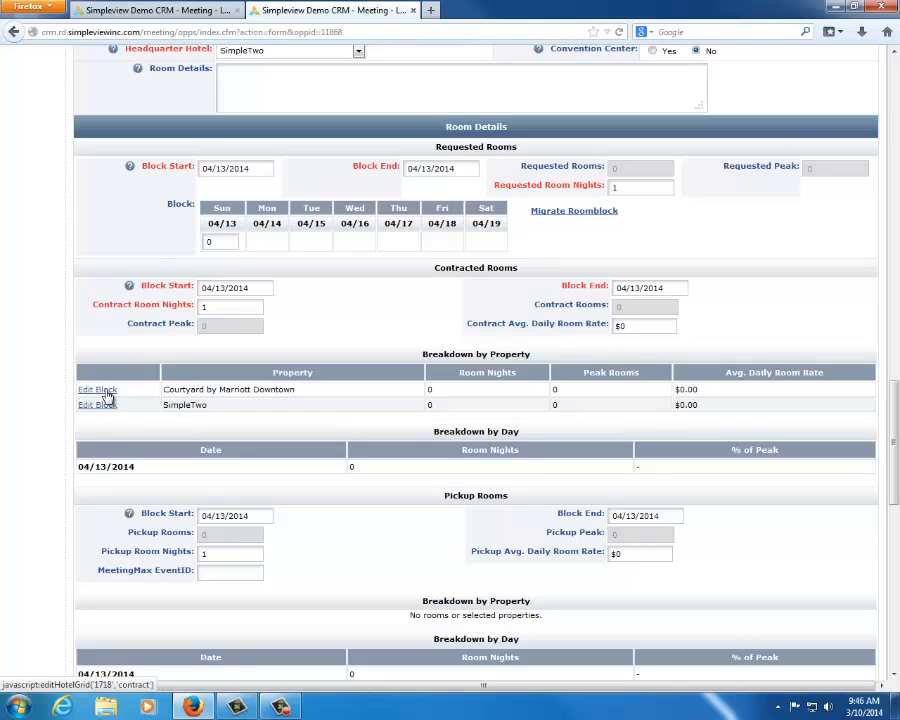
pyautogui.click(106, 393)
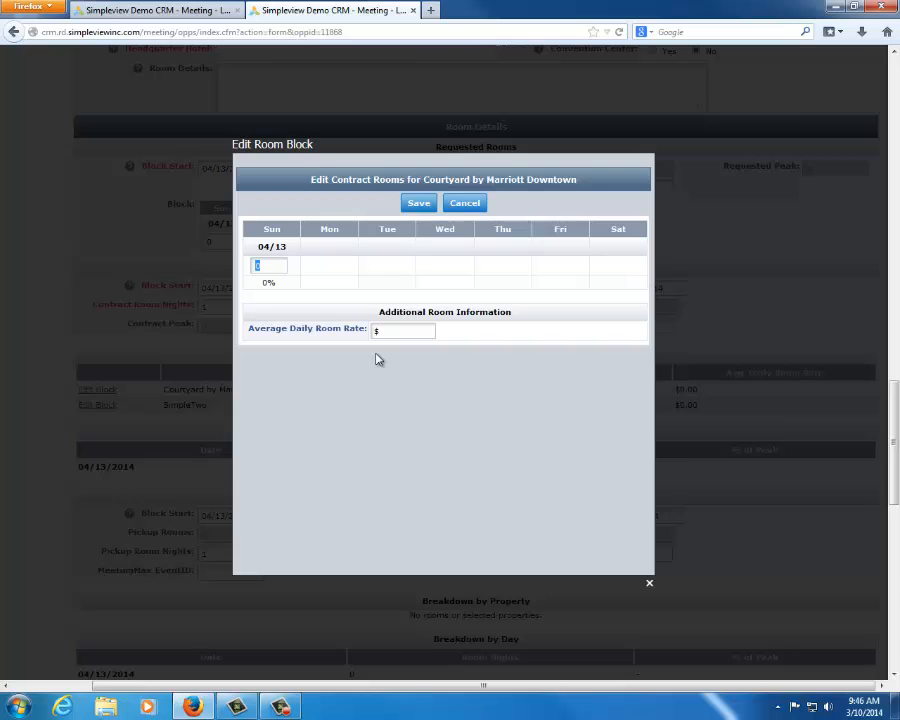
pyautogui.click(649, 582)
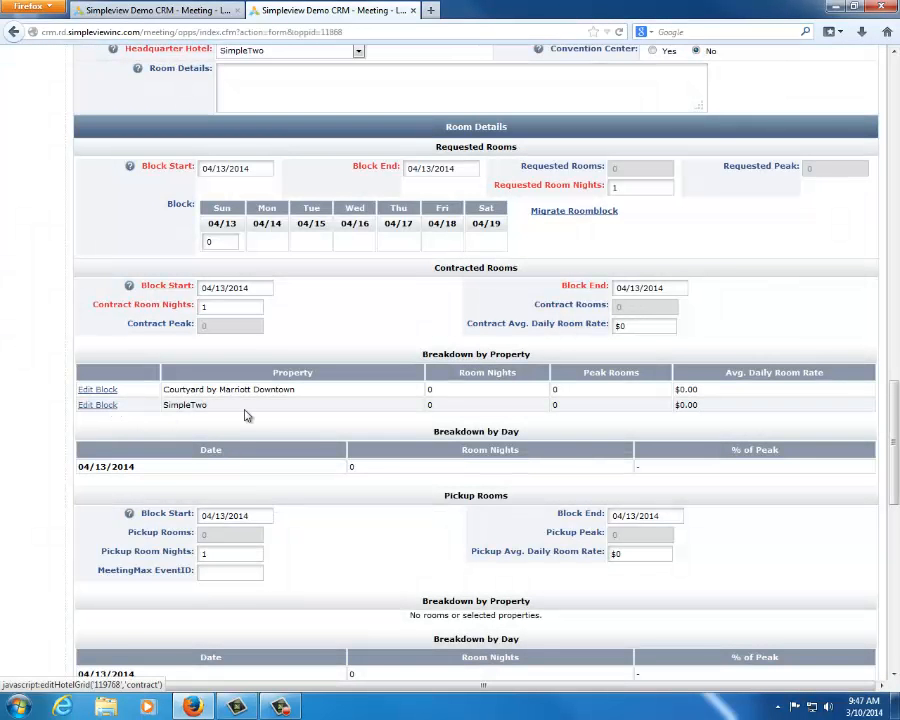
pyautogui.scroll(-3, 251, 416)
pyautogui.scroll(-1, 251, 416)
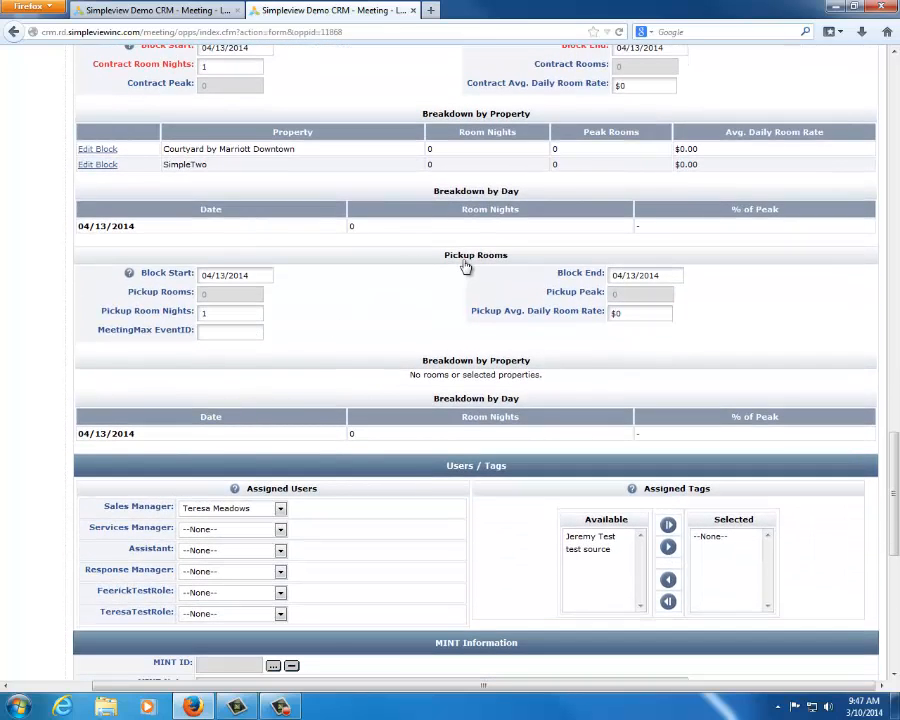
pyautogui.scroll(3, 450, 327)
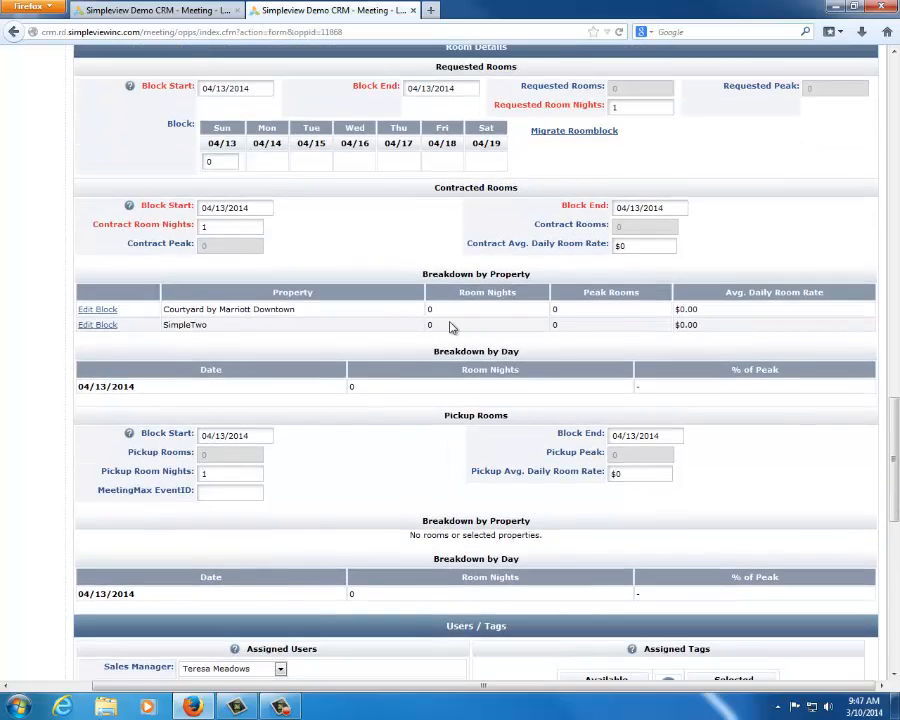
# Search facilities again by the Convention Center Hotels tag and look through the listed properties.
pyautogui.scroll(10, 450, 327)
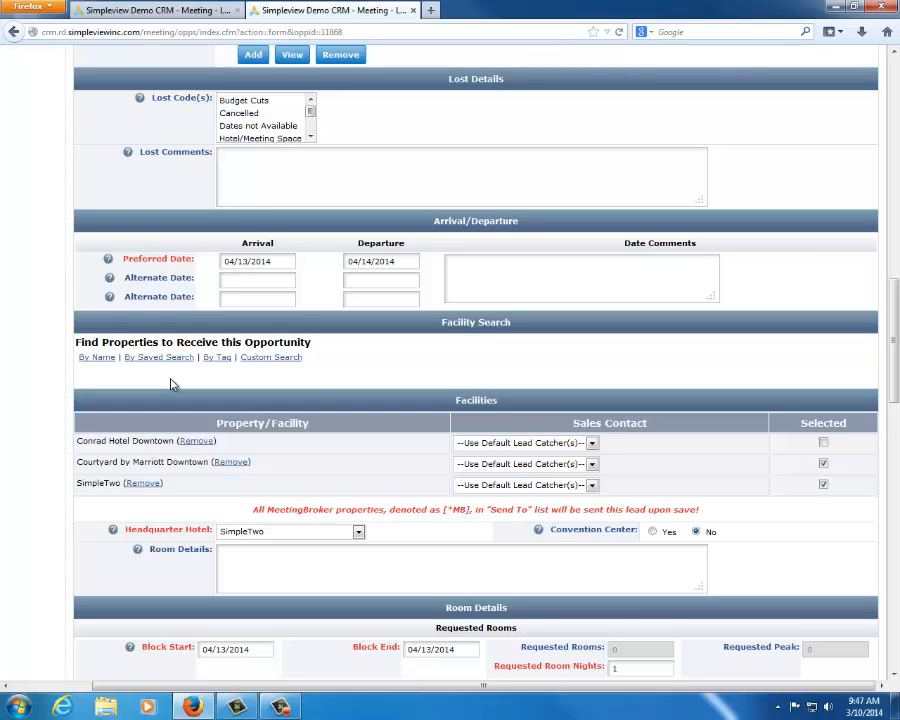
pyautogui.click(222, 358)
pyautogui.click(210, 392)
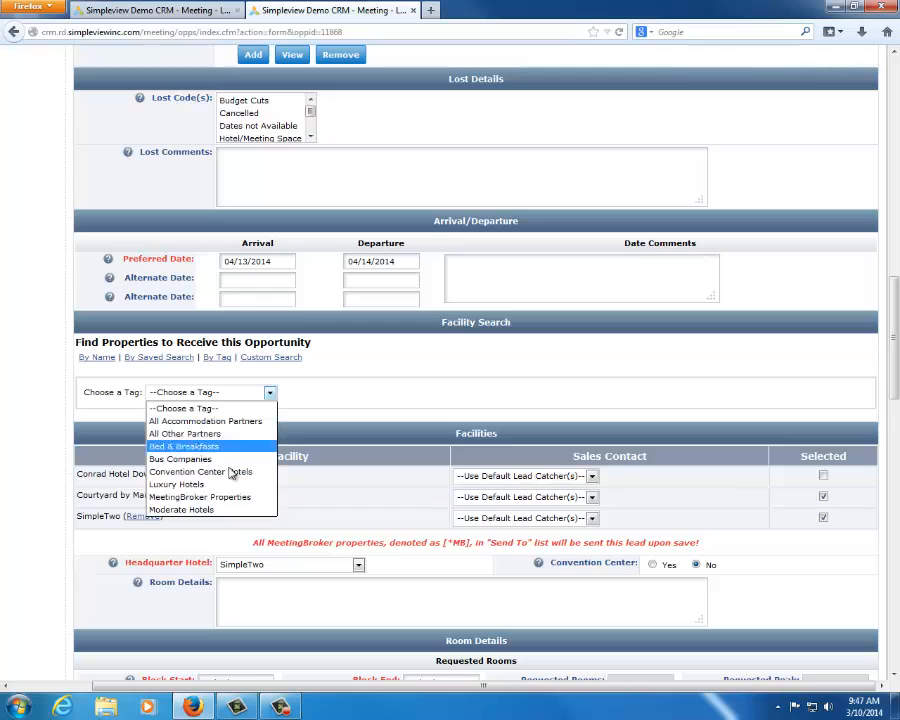
pyautogui.click(230, 471)
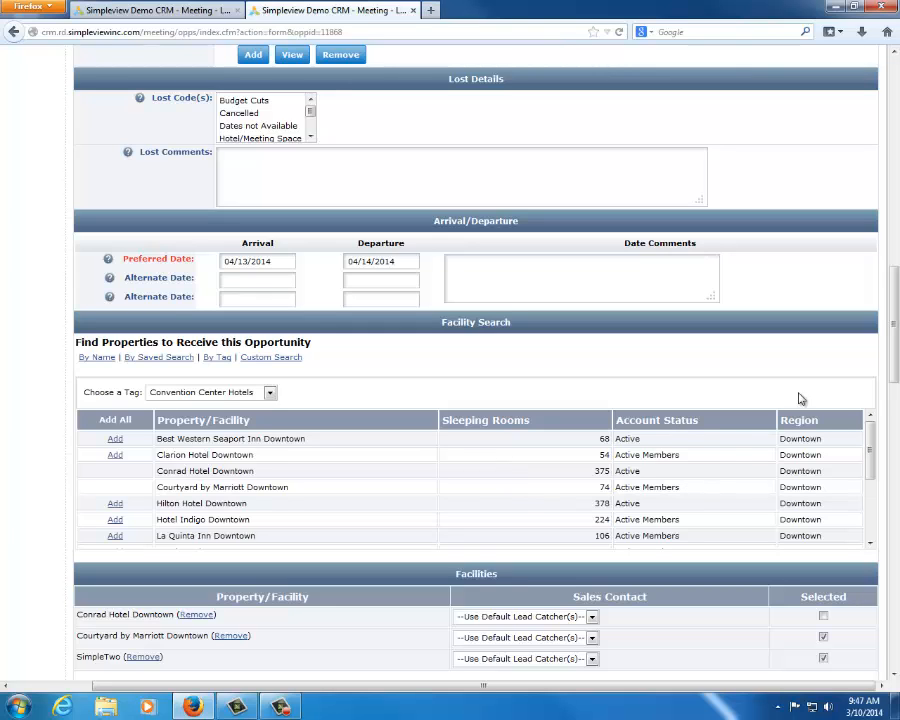
pyautogui.scroll(-1, 575, 446)
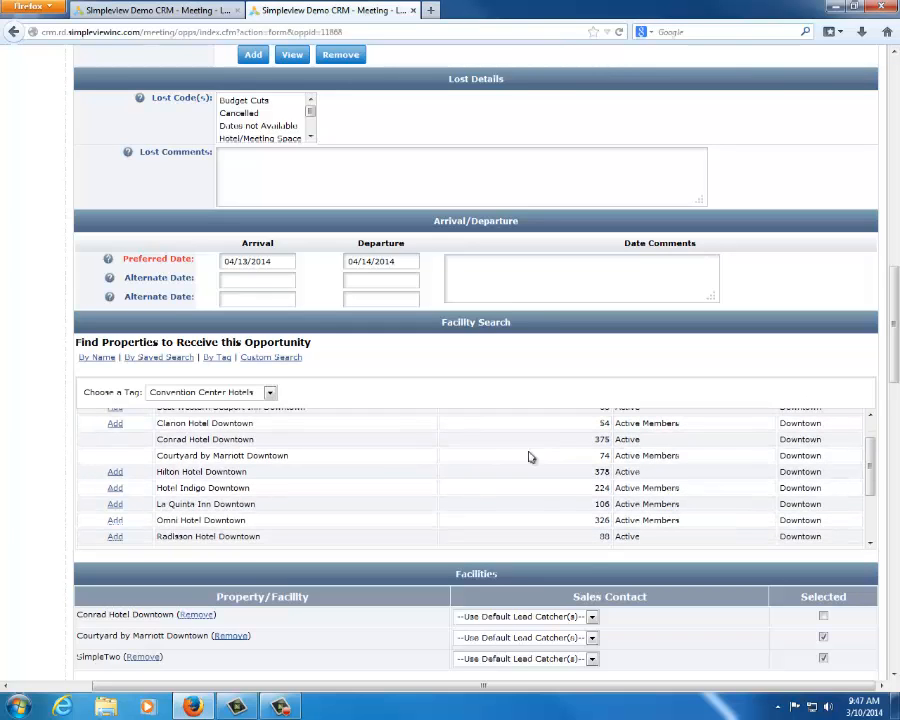
# Add La Quinta Inn Downtown to the lead's facilities and mark it and SimpleTwo as selected.
pyautogui.click(115, 504)
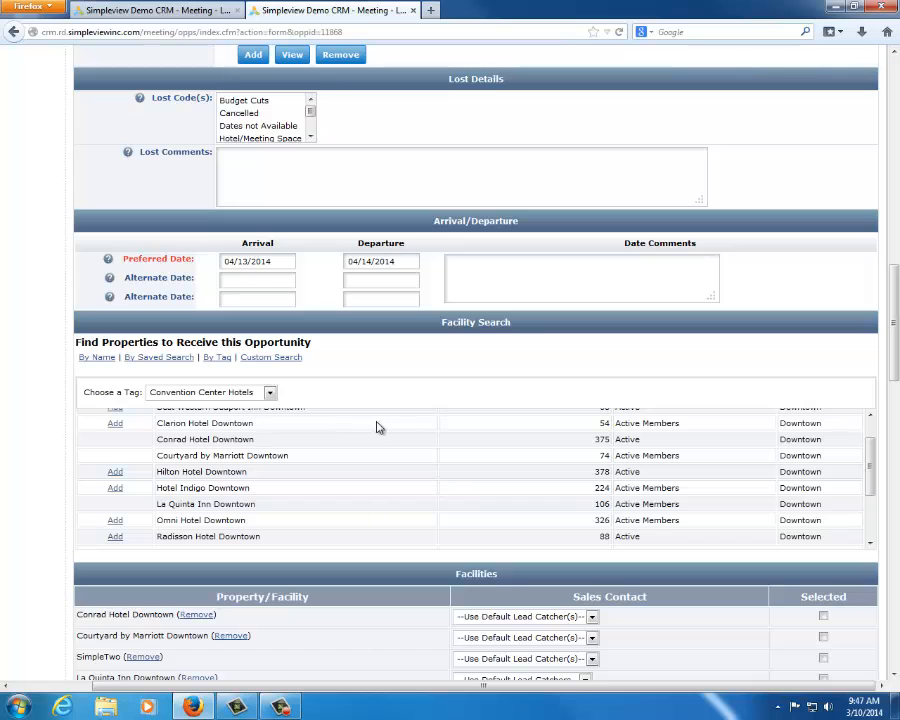
pyautogui.scroll(1, 376, 422)
pyautogui.scroll(-1, 380, 418)
pyautogui.scroll(-3, 327, 620)
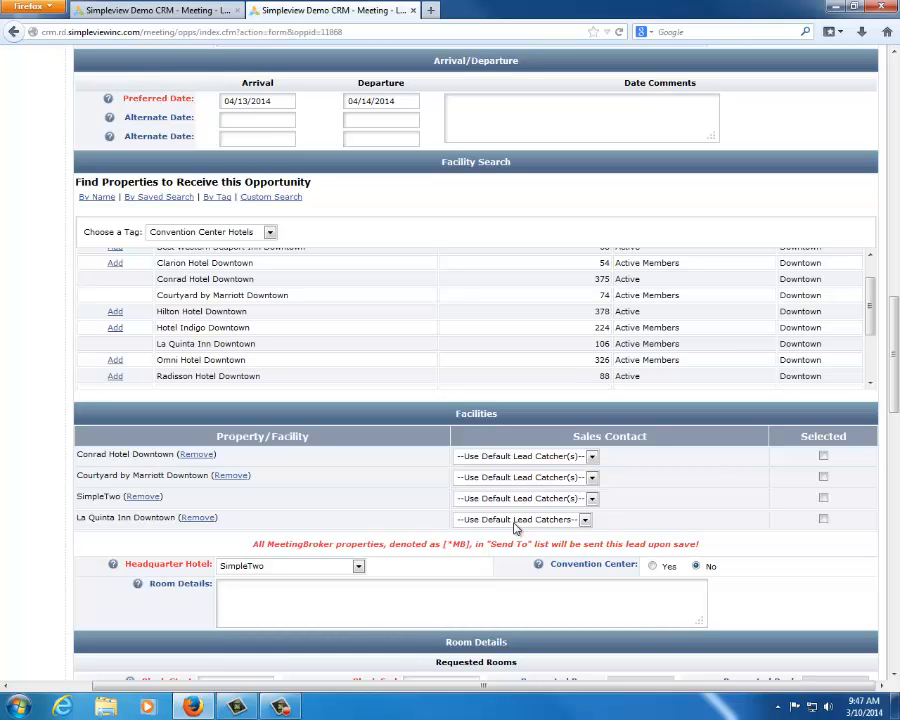
pyautogui.scroll(-2, 355, 515)
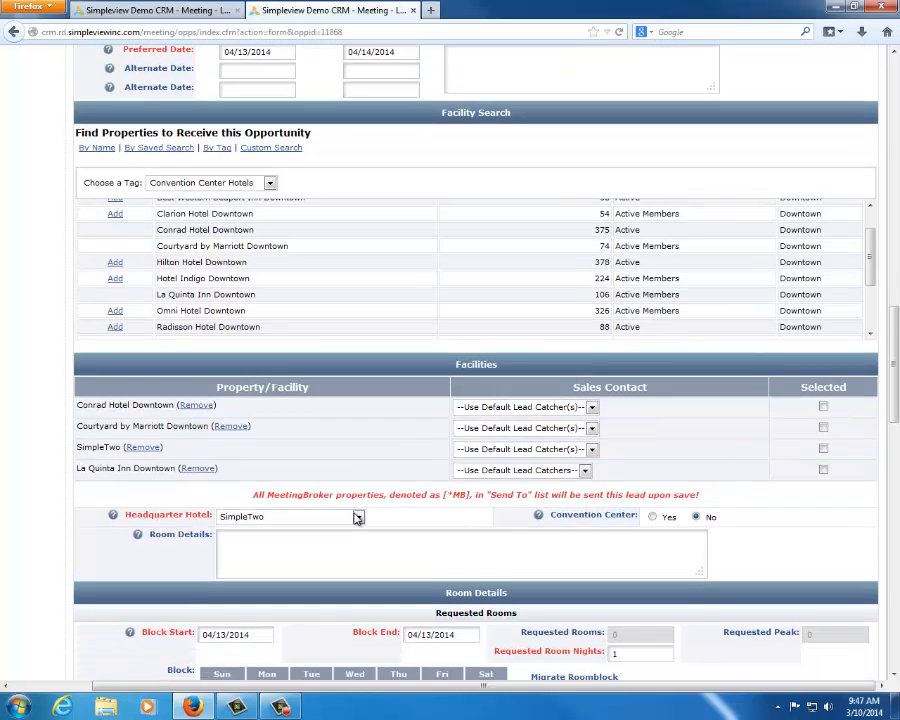
pyautogui.click(823, 441)
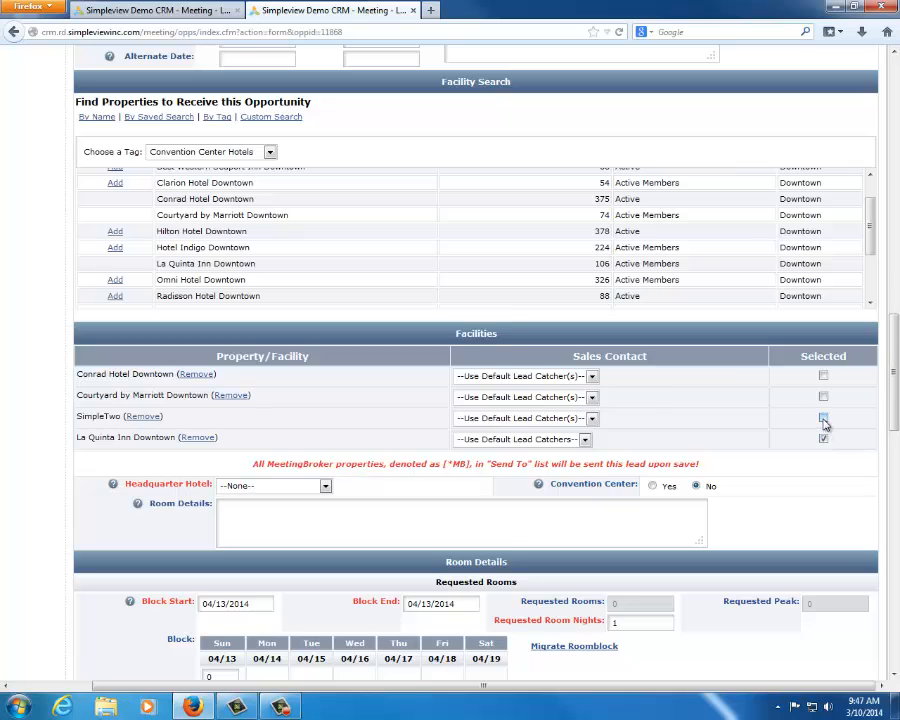
pyautogui.click(822, 417)
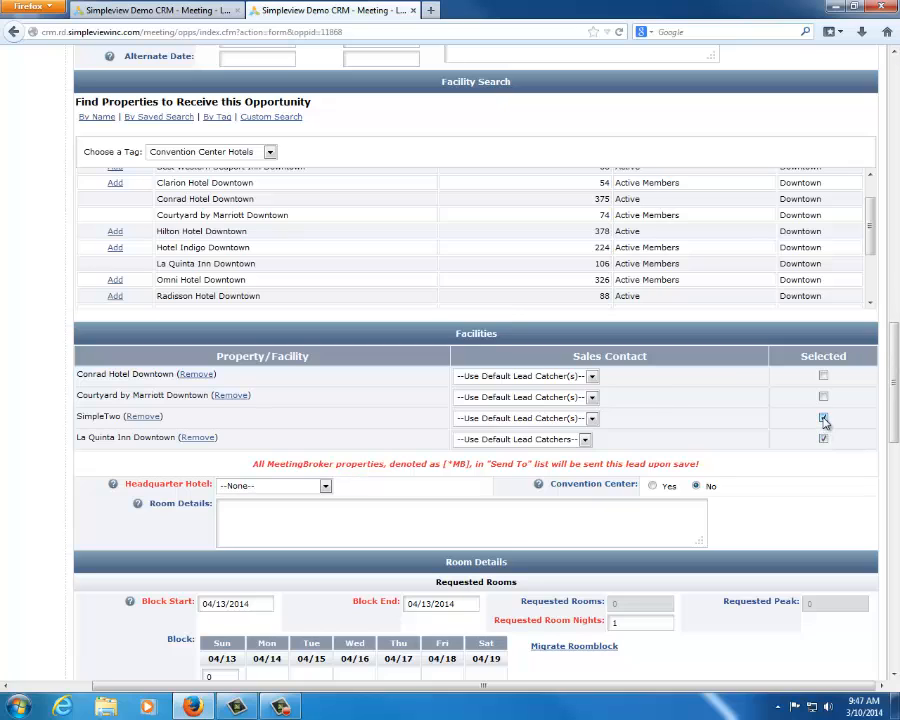
# Set the lead's headquarter hotel to SimpleTwo again and check the contracted rooms breakdown by property.
pyautogui.click(272, 485)
pyautogui.click(270, 516)
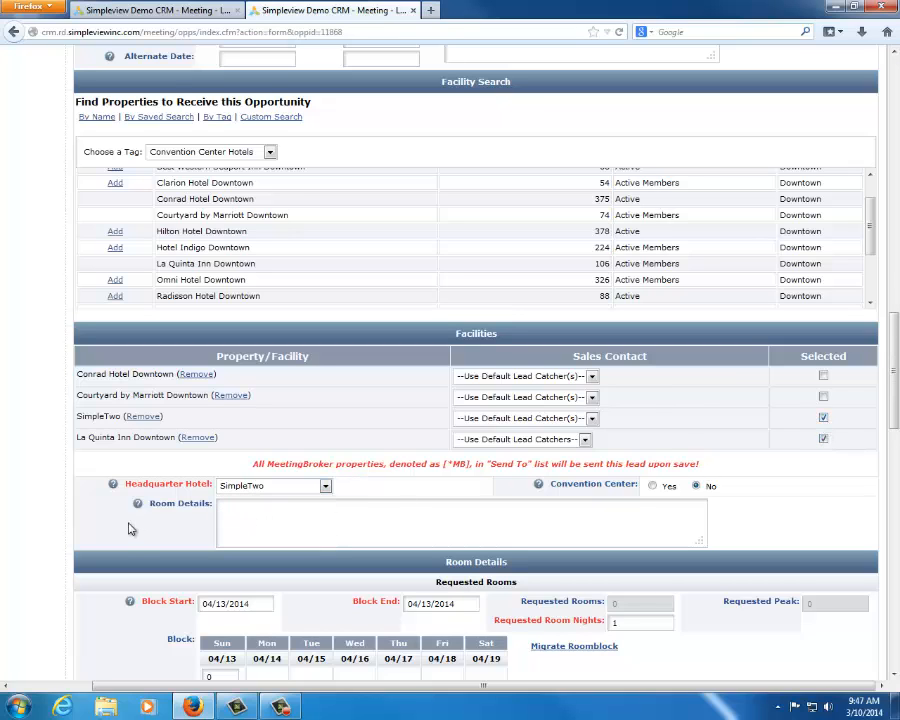
pyautogui.scroll(-3, 130, 527)
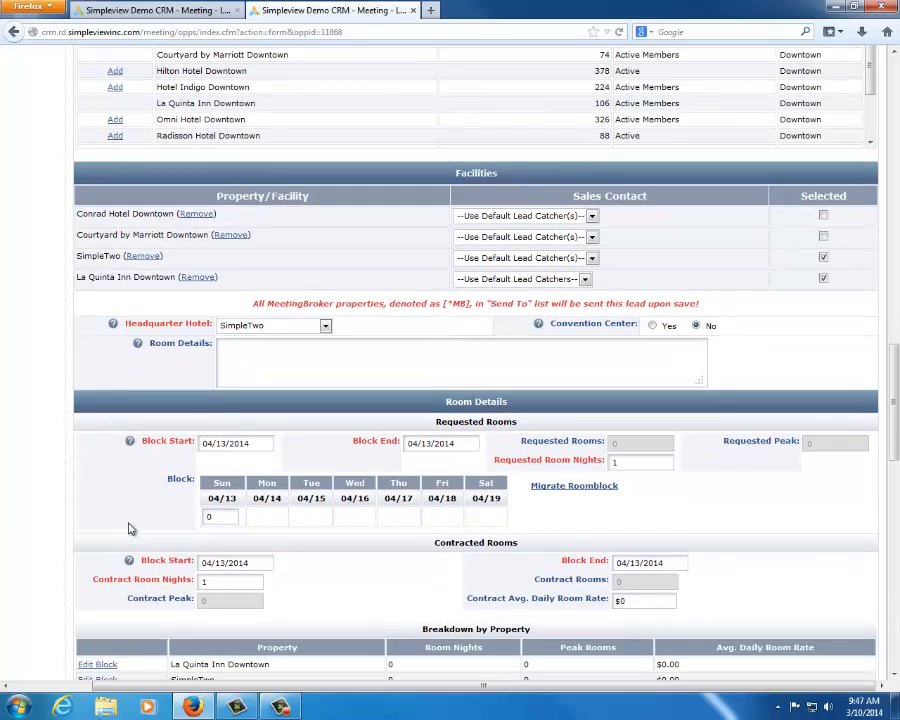
pyautogui.scroll(6, 127, 527)
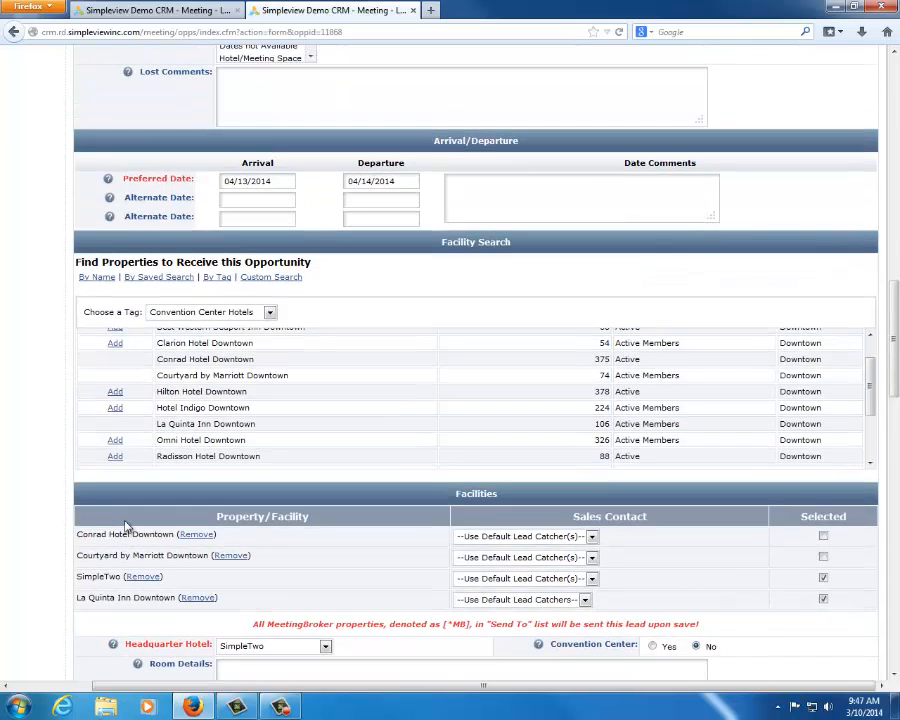